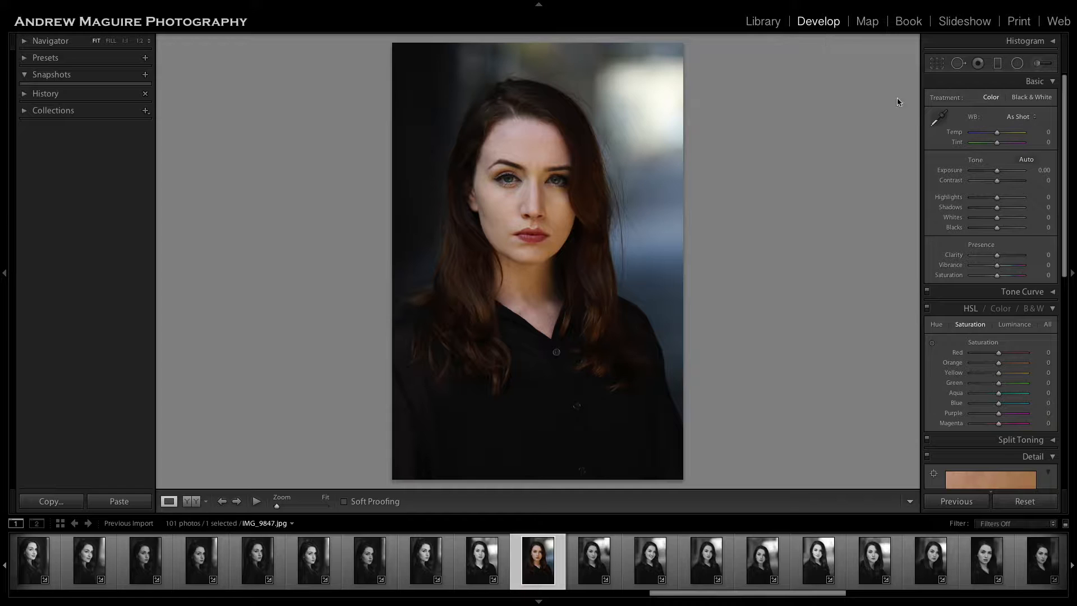
click(943, 63)
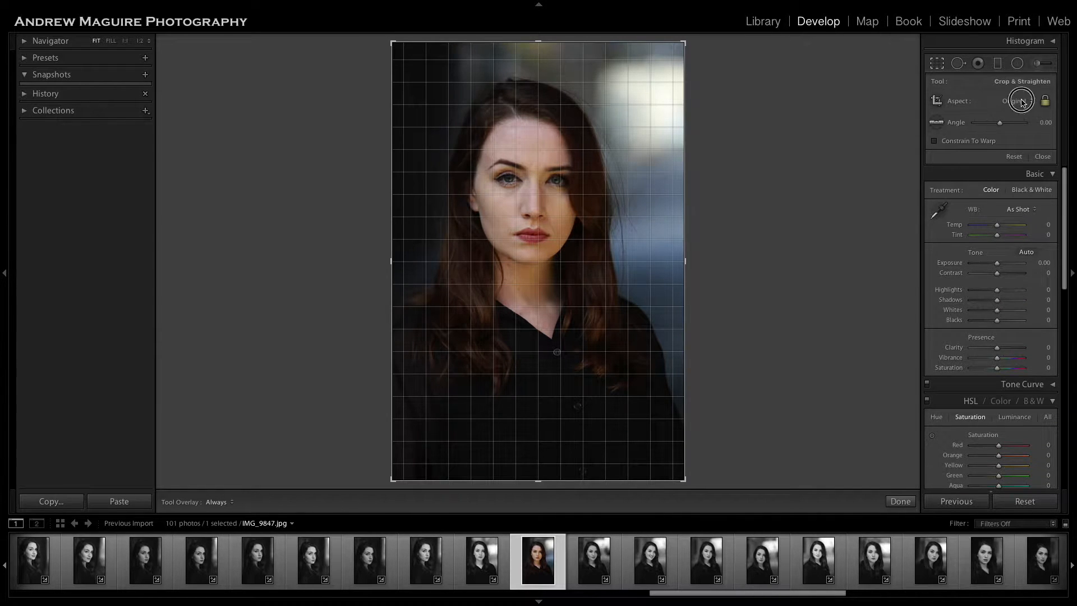
click(1022, 101)
click(1026, 132)
drag(588, 176, 599, 151)
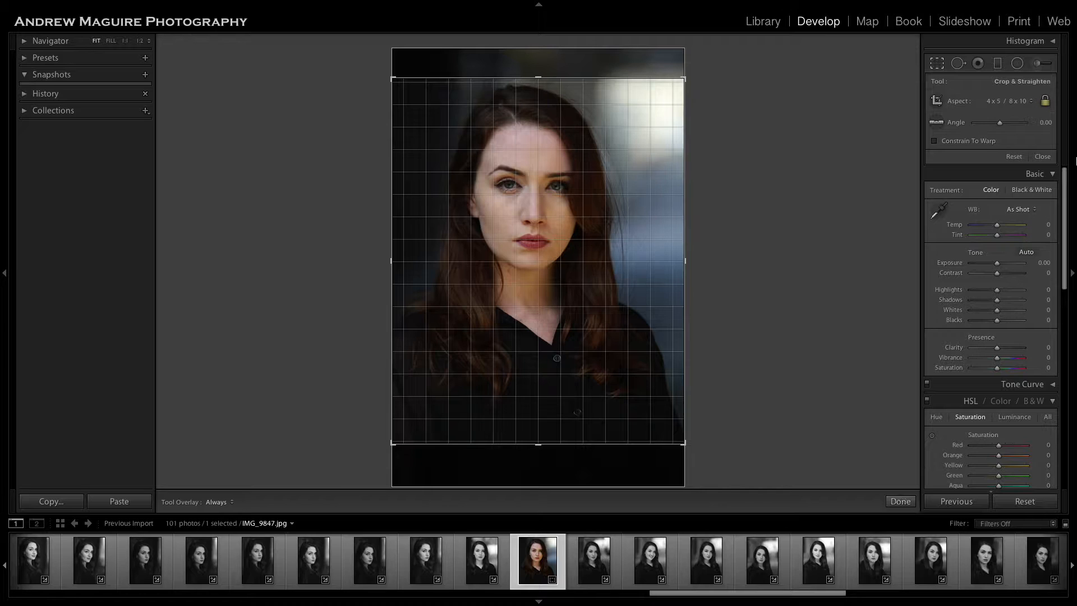
click(1022, 101)
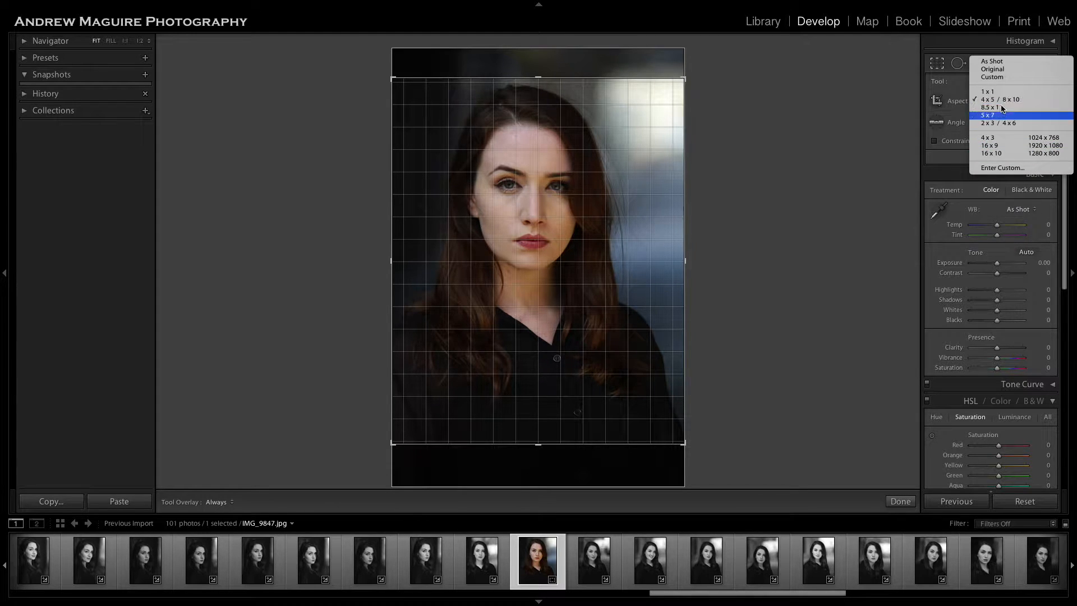
click(1018, 63)
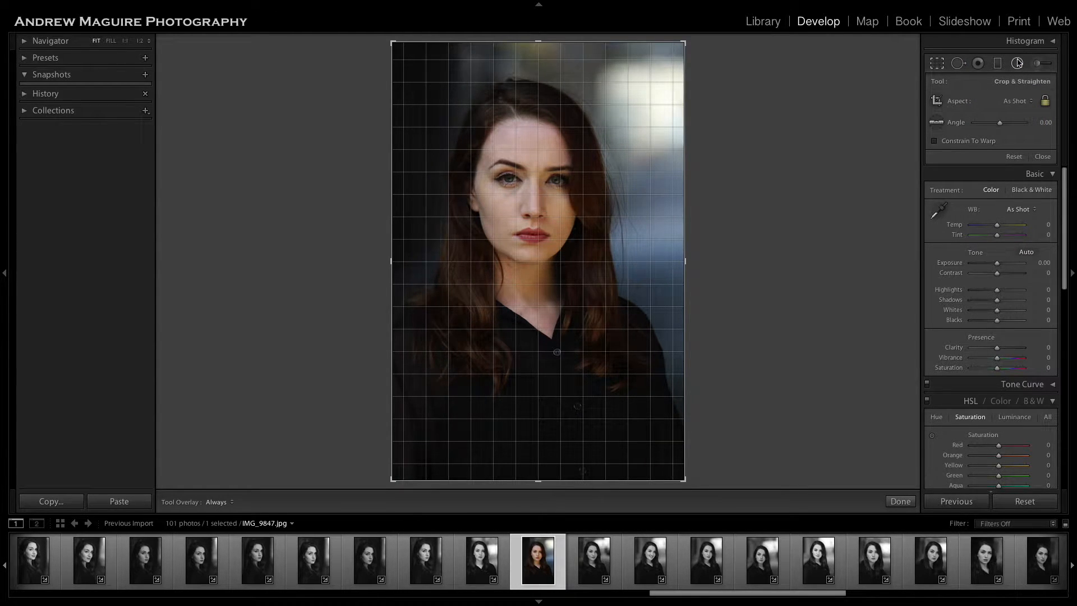
click(900, 501)
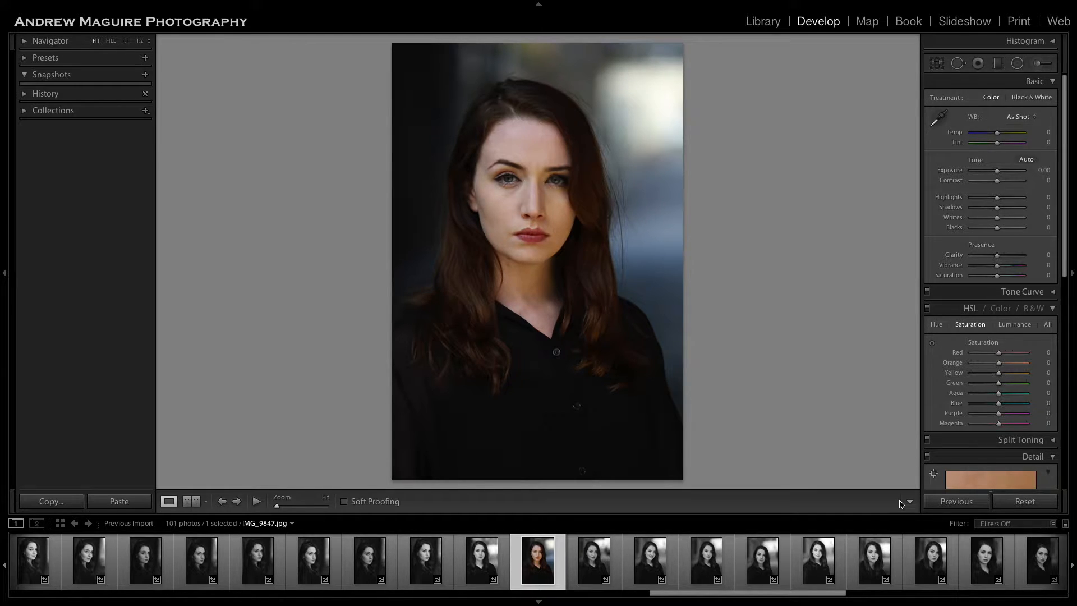
Crop the portrait to the 4 x 5 / 8 x 10 aspect ratio and fine-tune the photo's vertical position within the frame.
click(937, 63)
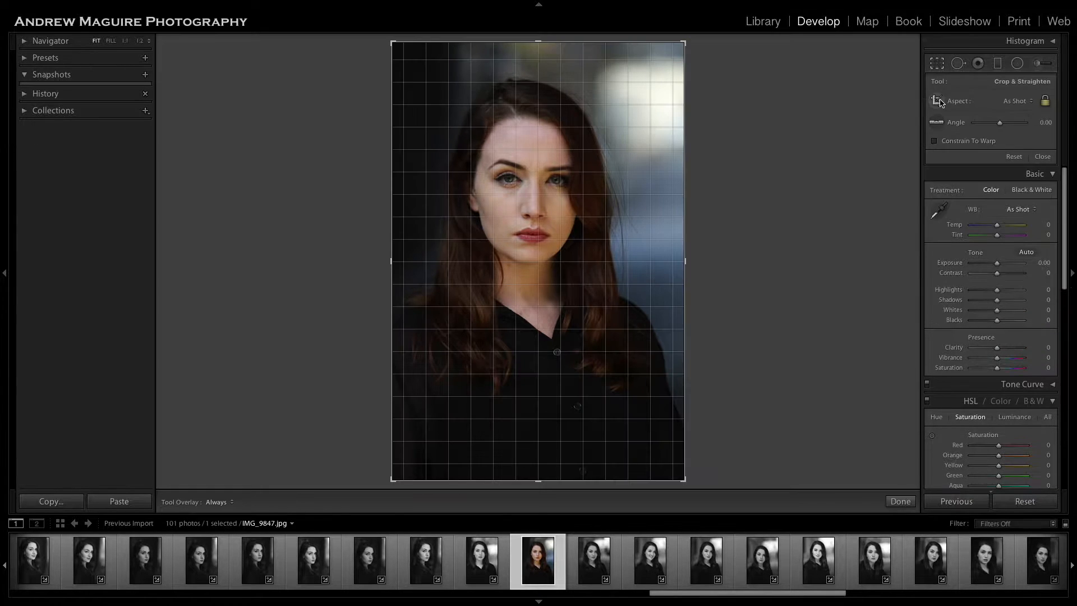
click(1016, 101)
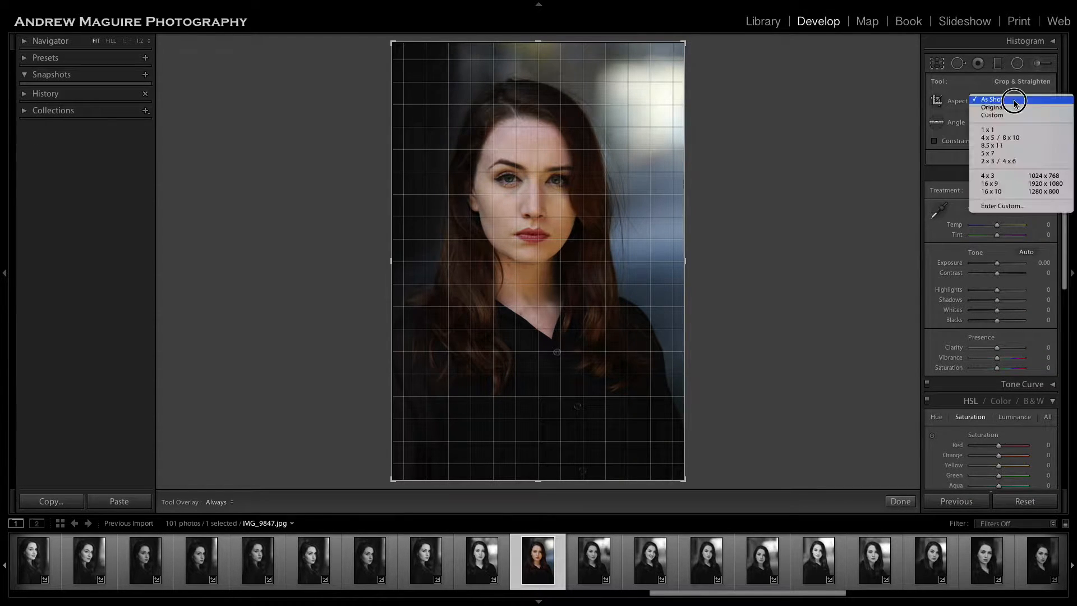
click(1017, 139)
drag(606, 212, 611, 203)
click(899, 502)
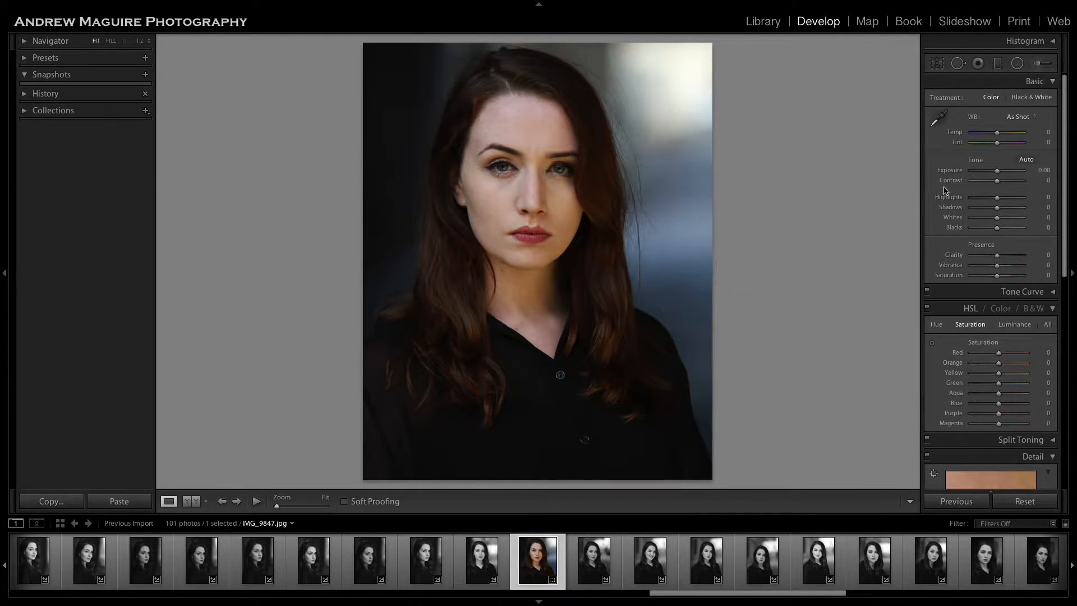
click(937, 63)
mouse_move(622, 162)
mouse_down()
mouse_move(621, 117)
mouse_move(623, 177)
mouse_move(621, 163)
mouse_up()
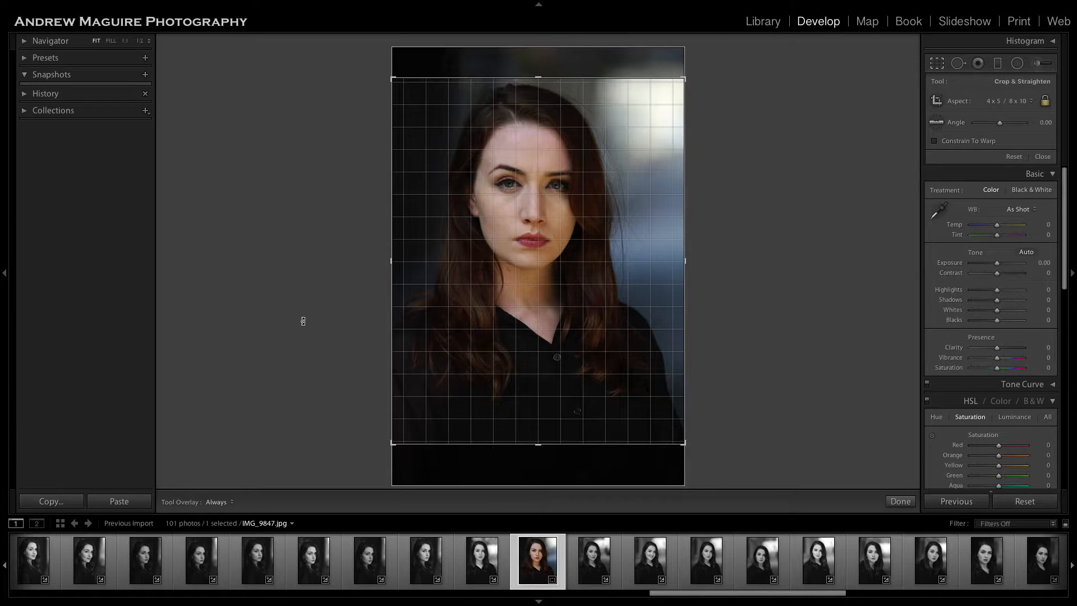
click(899, 501)
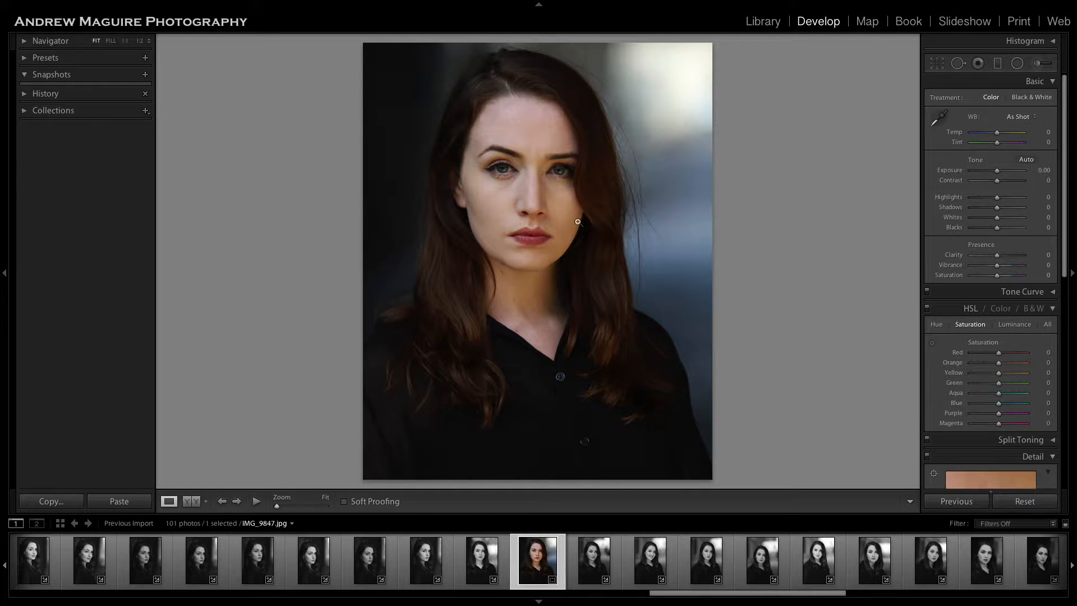
Set up a new Adjustment Brush with the Iris Enhance effect for the eyes and show the selected mask overlay.
click(526, 177)
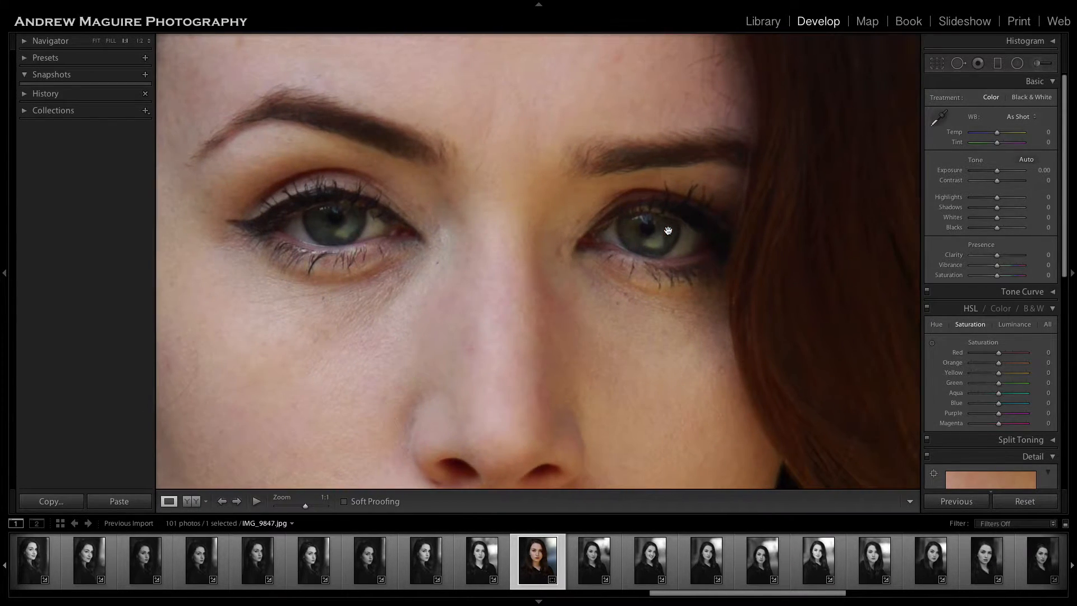
click(1038, 63)
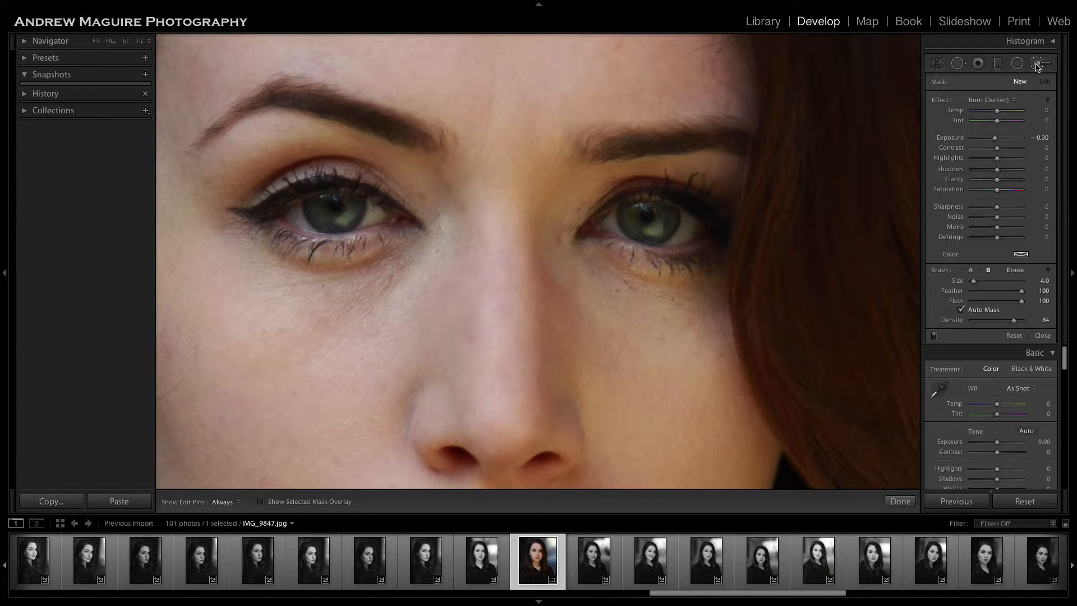
click(1038, 64)
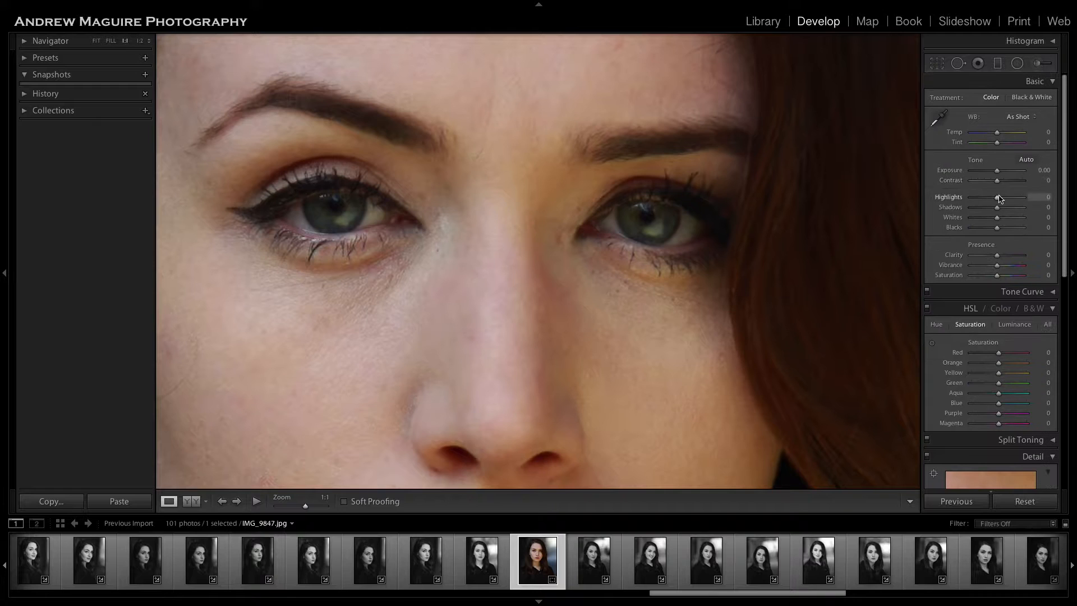
click(1037, 64)
click(997, 101)
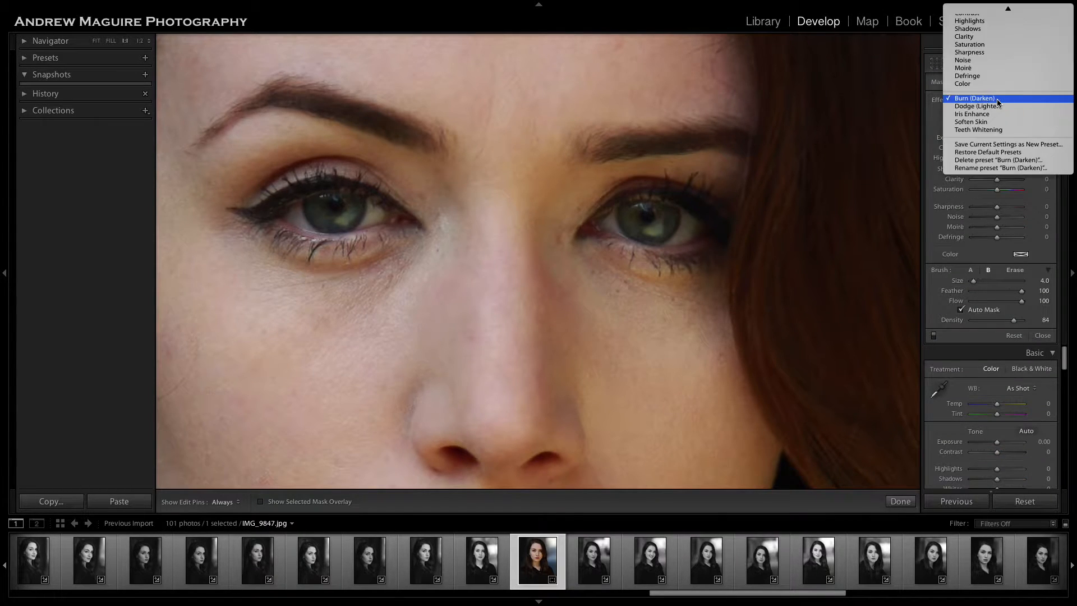
click(996, 114)
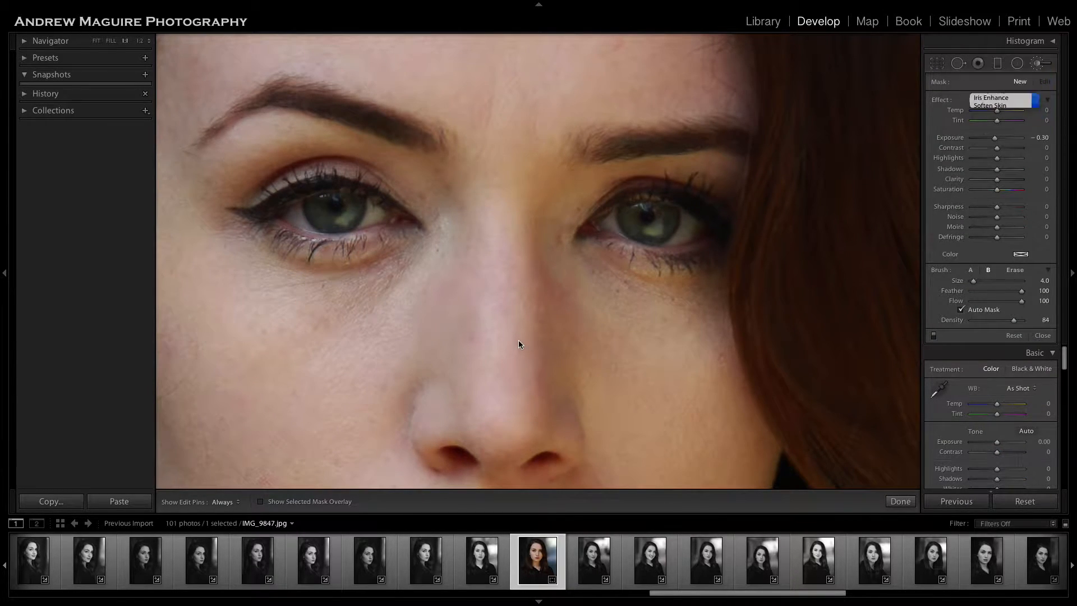
click(317, 505)
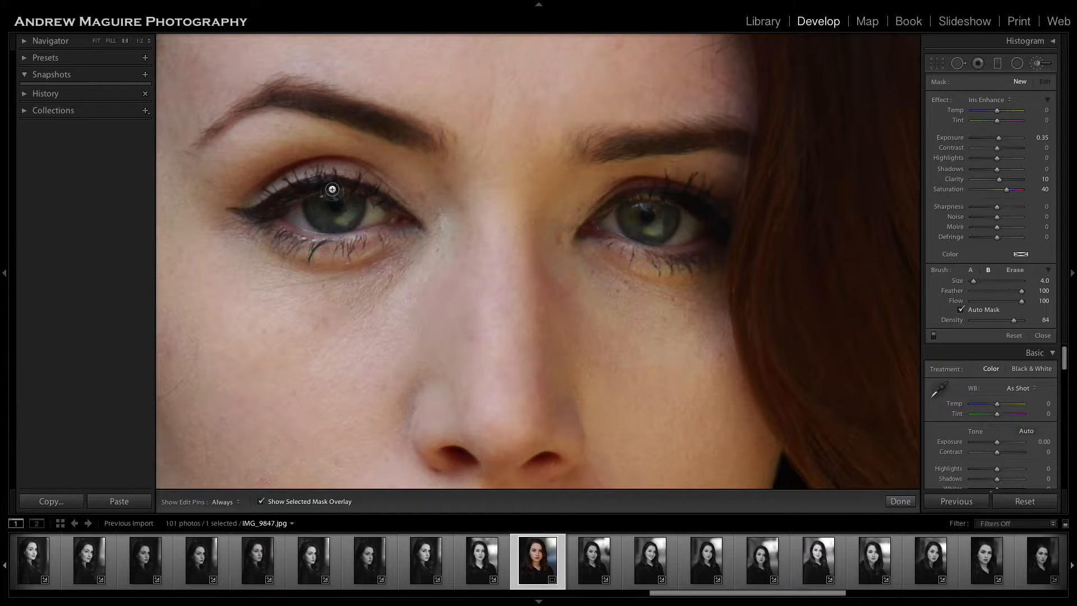
Paint the Iris Enhance mask over both irises with the edit pins hidden while brushing.
key(h)
mouse_move(327, 216)
mouse_down()
mouse_move(357, 204)
mouse_move(341, 224)
mouse_move(355, 218)
mouse_move(330, 209)
mouse_up()
key(h)
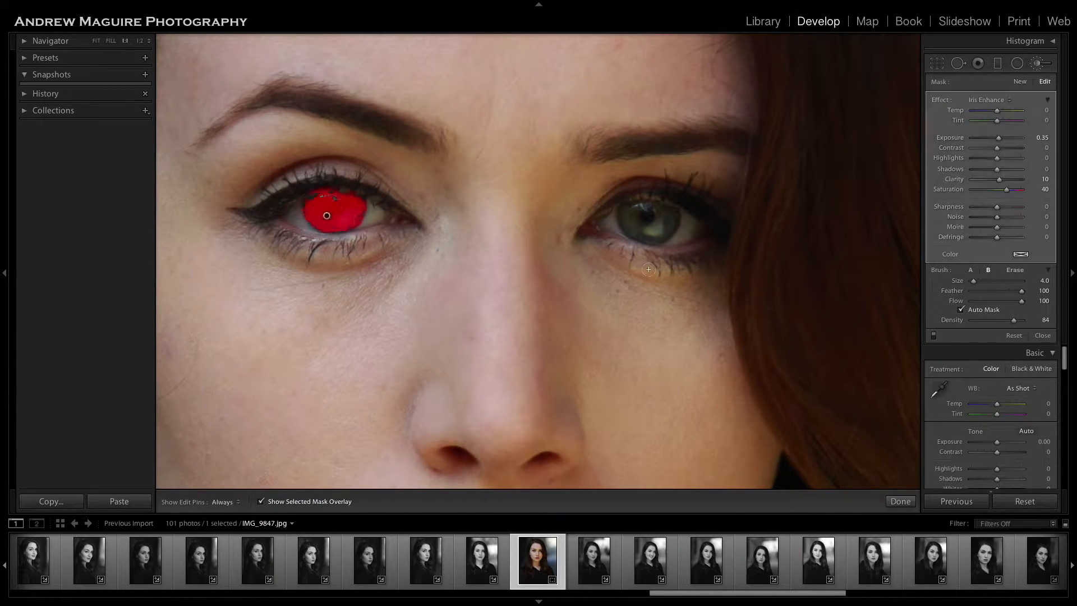
mouse_move(637, 216)
mouse_down()
mouse_move(668, 217)
mouse_move(664, 229)
mouse_move(625, 221)
mouse_move(648, 237)
mouse_move(671, 217)
mouse_move(630, 220)
mouse_move(649, 238)
mouse_move(670, 219)
mouse_move(639, 209)
mouse_up()
key(h)
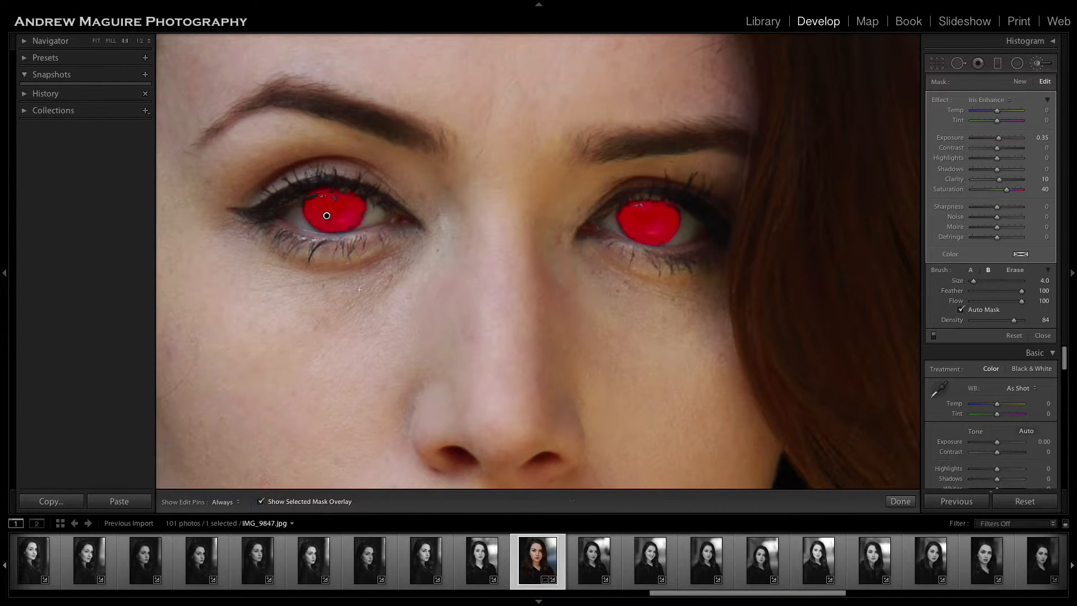
Touch up the mask on the iris at the left of the photo and hide the mask overlay.
key(h)
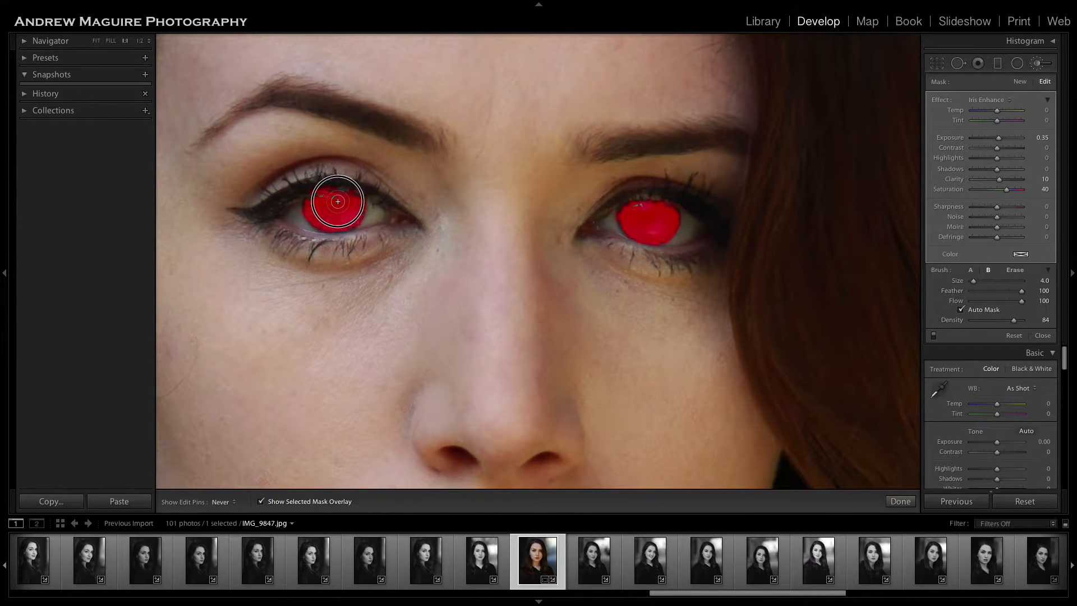
mouse_move(321, 202)
mouse_down()
mouse_move(312, 202)
mouse_move(332, 205)
mouse_up()
key(h)
key(h)
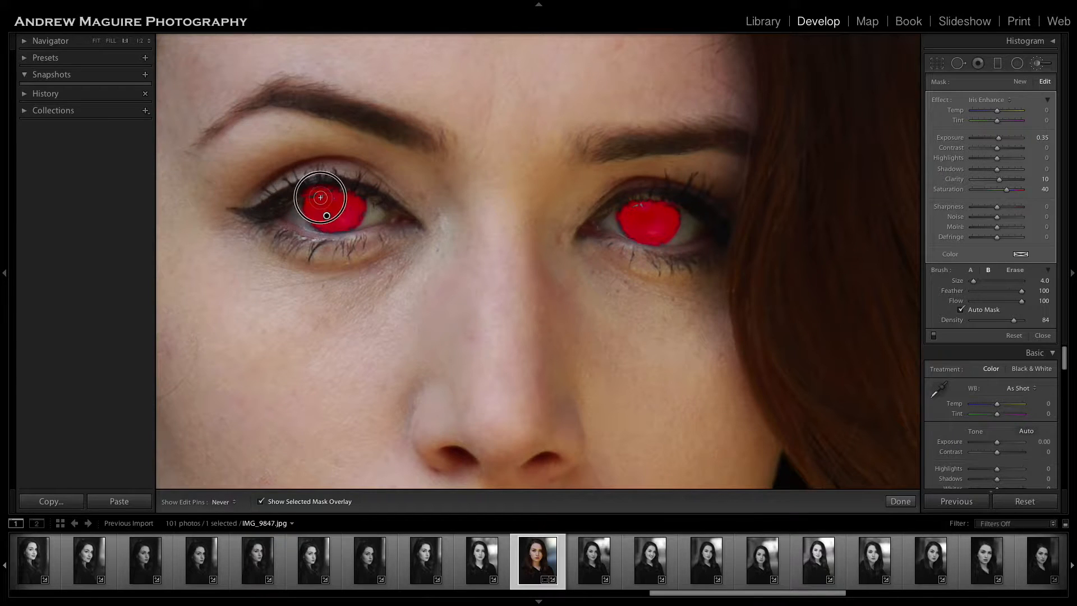
key(h)
click(309, 502)
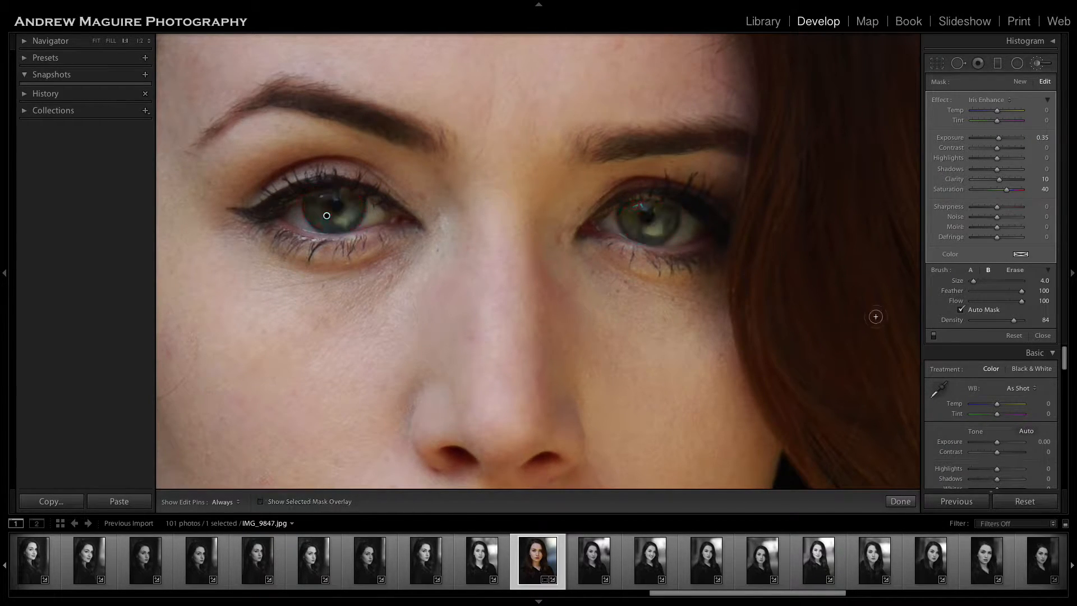
Set the iris adjustment to exposure 0.75, highlights −18, shadows 12, clarity 63 and saturation 51, and finish the brush edit.
click(985, 101)
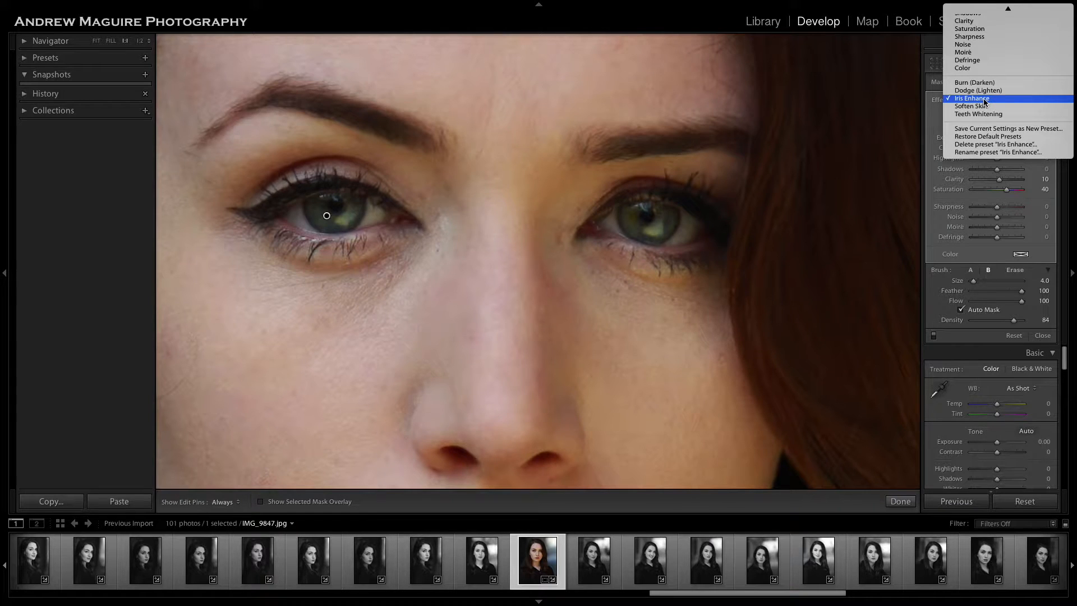
click(986, 101)
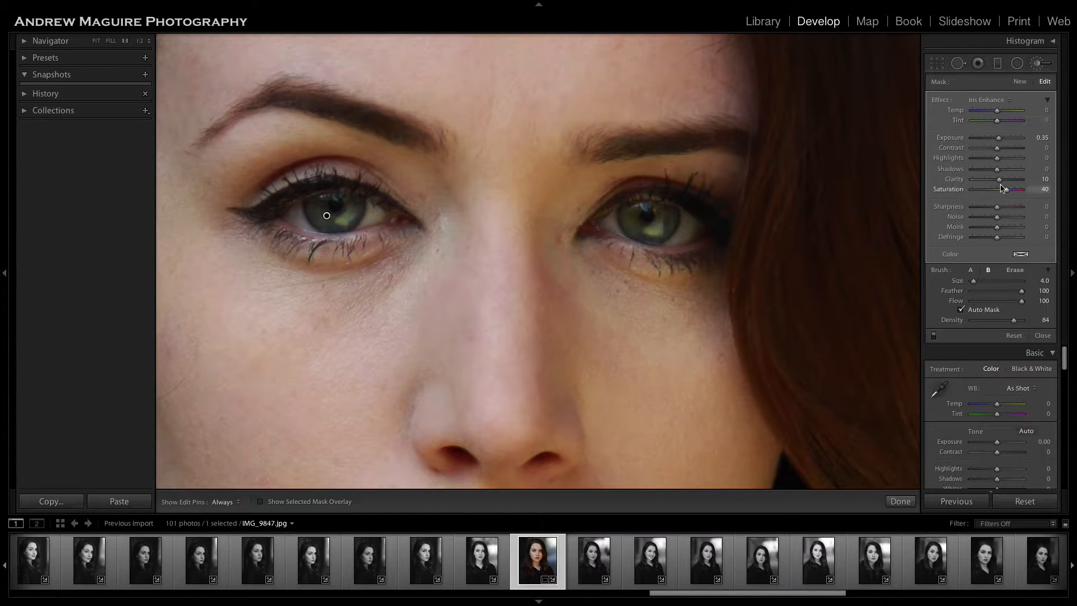
mouse_move(999, 179)
mouse_down()
mouse_move(954, 187)
mouse_move(1011, 178)
mouse_move(999, 186)
mouse_move(1011, 188)
mouse_up()
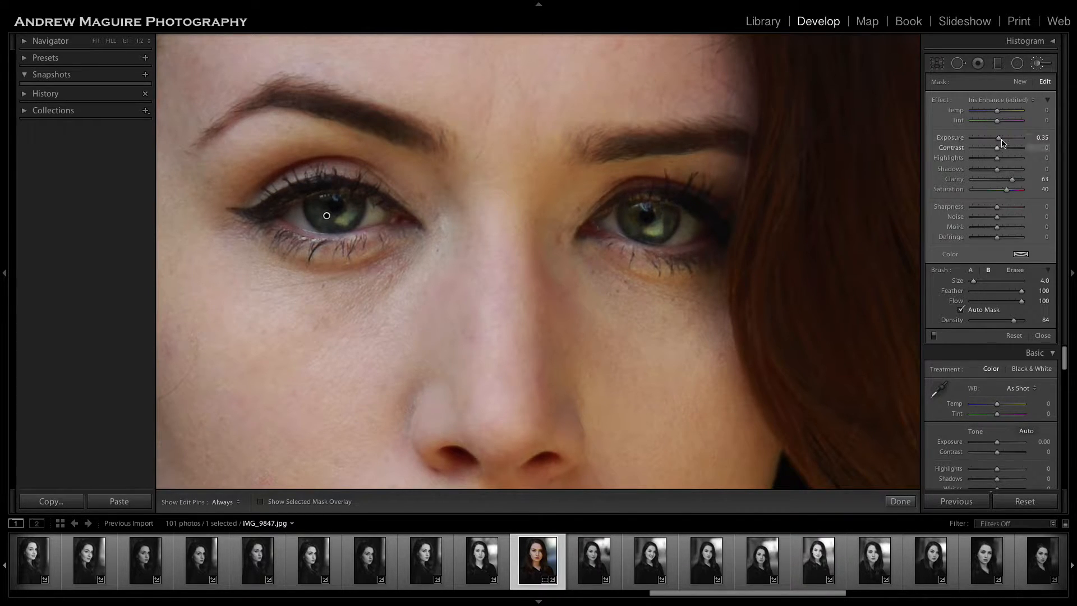
drag(1002, 143, 1002, 144)
drag(1002, 143, 1003, 143)
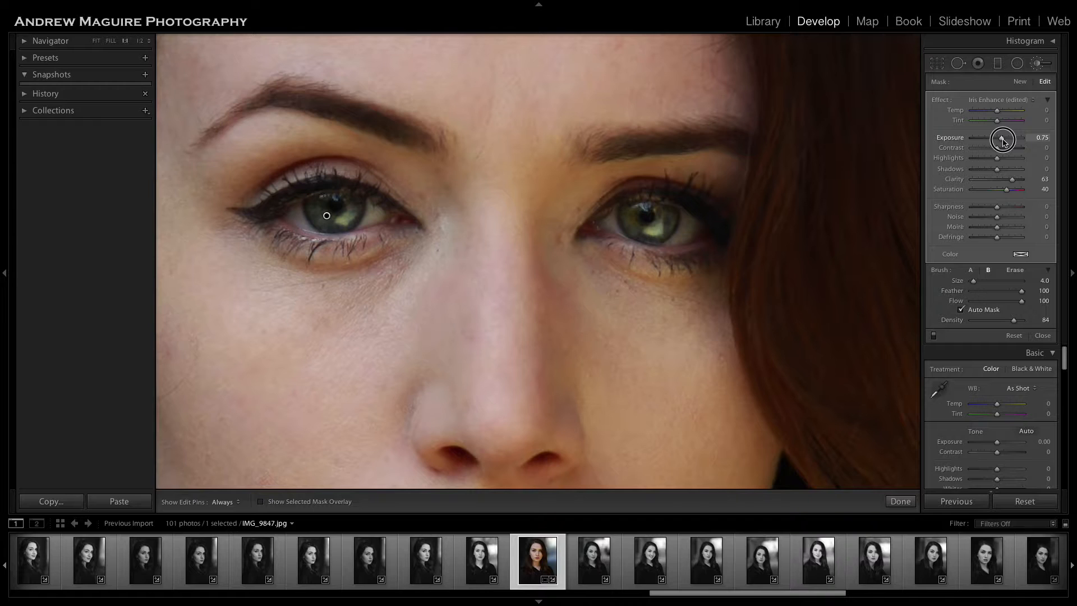
drag(1004, 143, 1006, 192)
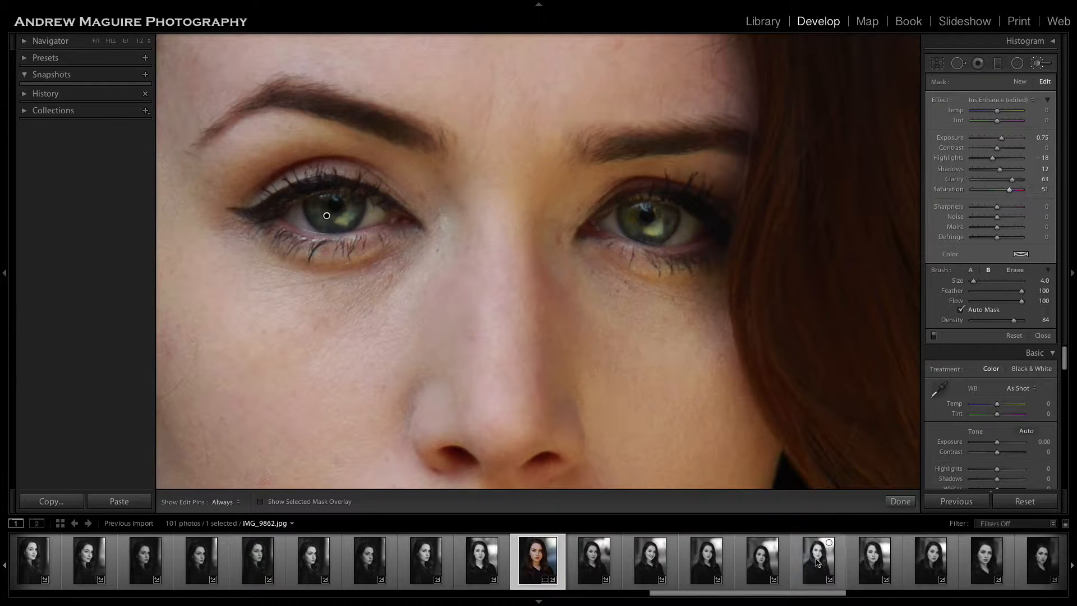
click(898, 501)
click(669, 375)
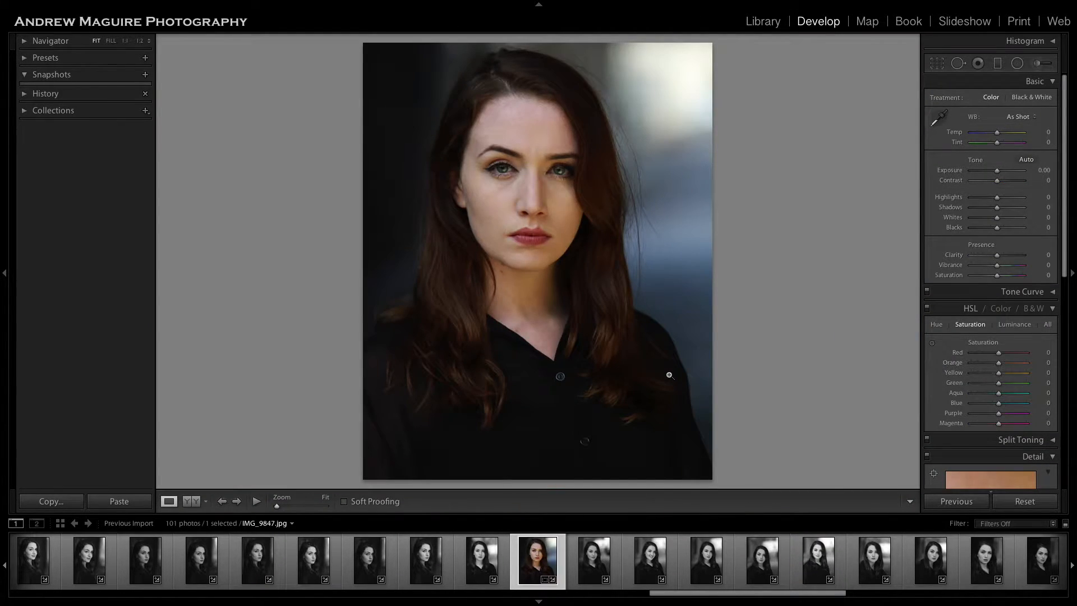
Reopen the iris brush adjustment and lower its exposure to 0.63.
click(539, 182)
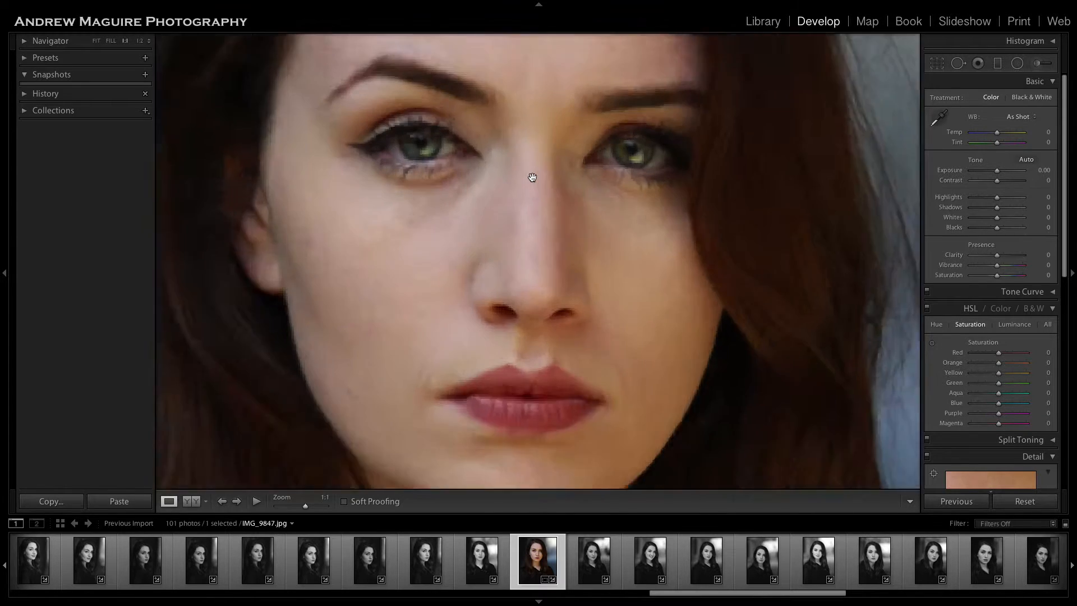
click(1036, 63)
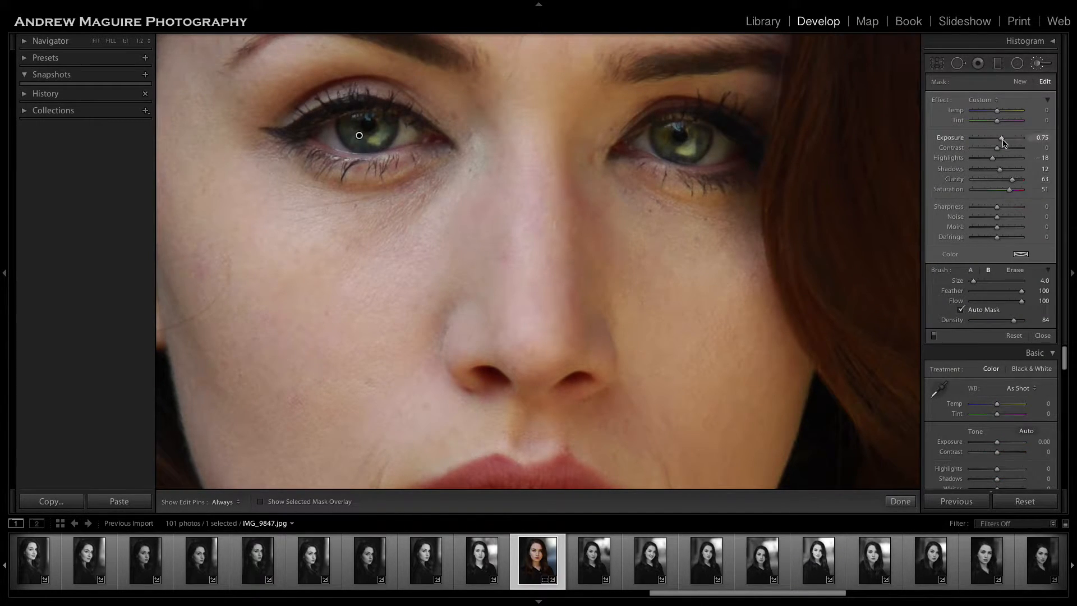
drag(1002, 140, 1001, 141)
click(901, 501)
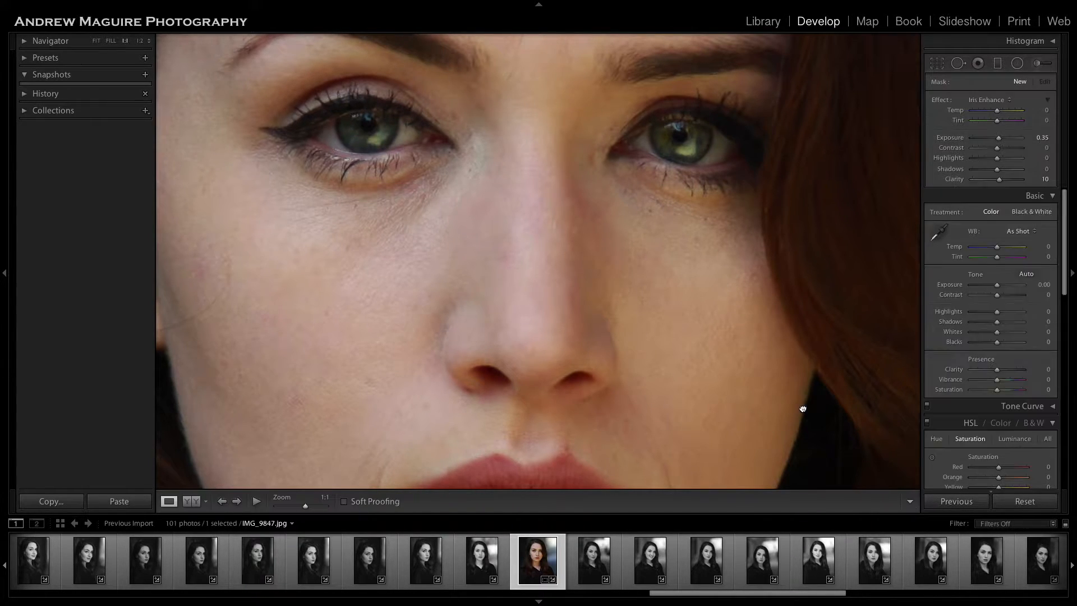
click(474, 212)
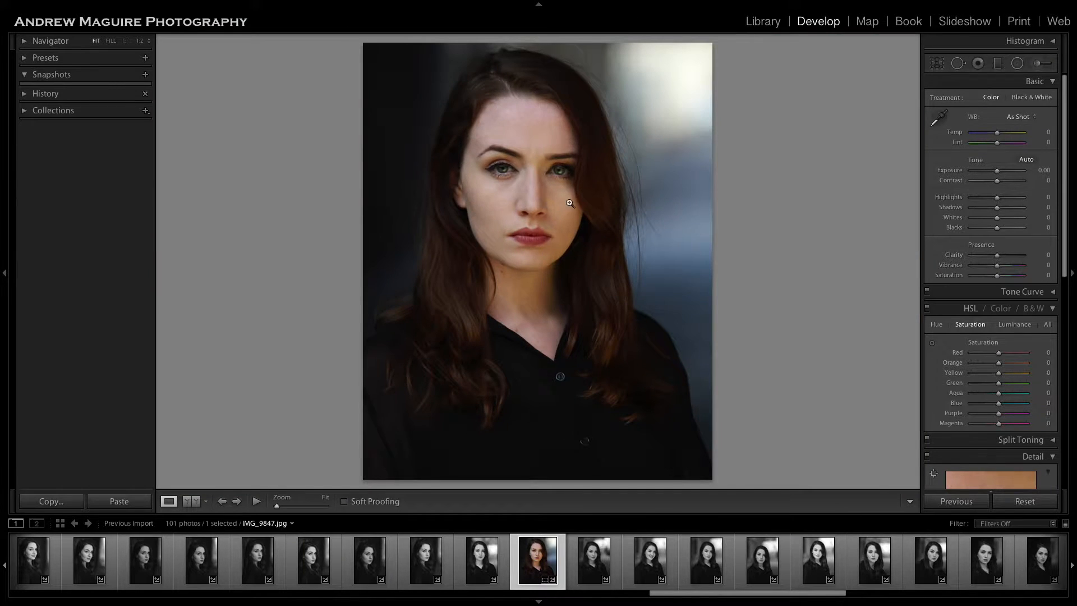
Reduce the iris adjustment's exposure slightly further, finish the edit, and dismiss the system notification.
click(1038, 67)
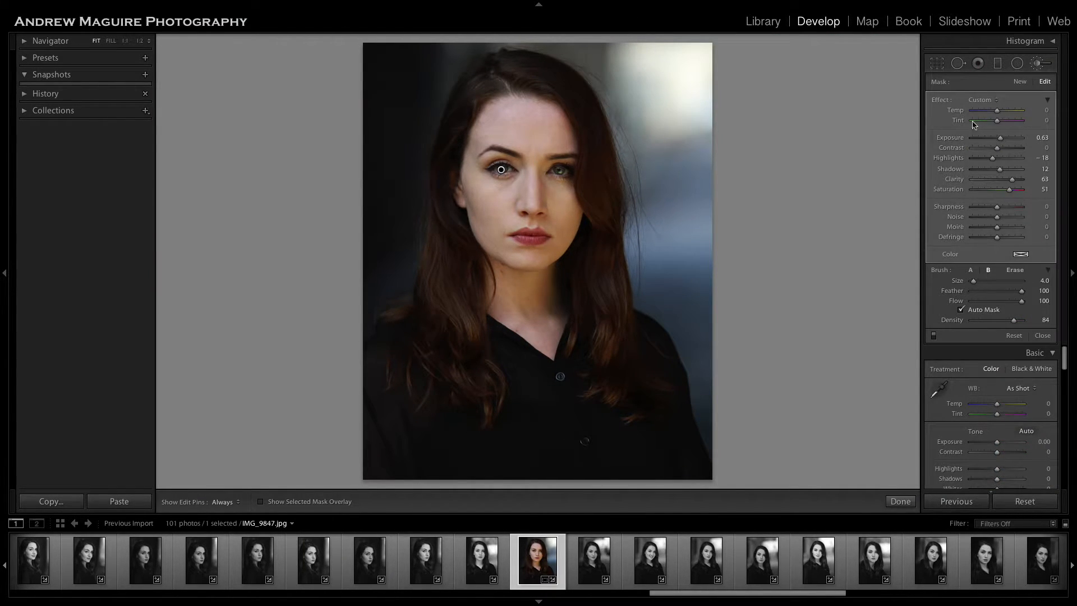
drag(1002, 138, 999, 141)
click(900, 501)
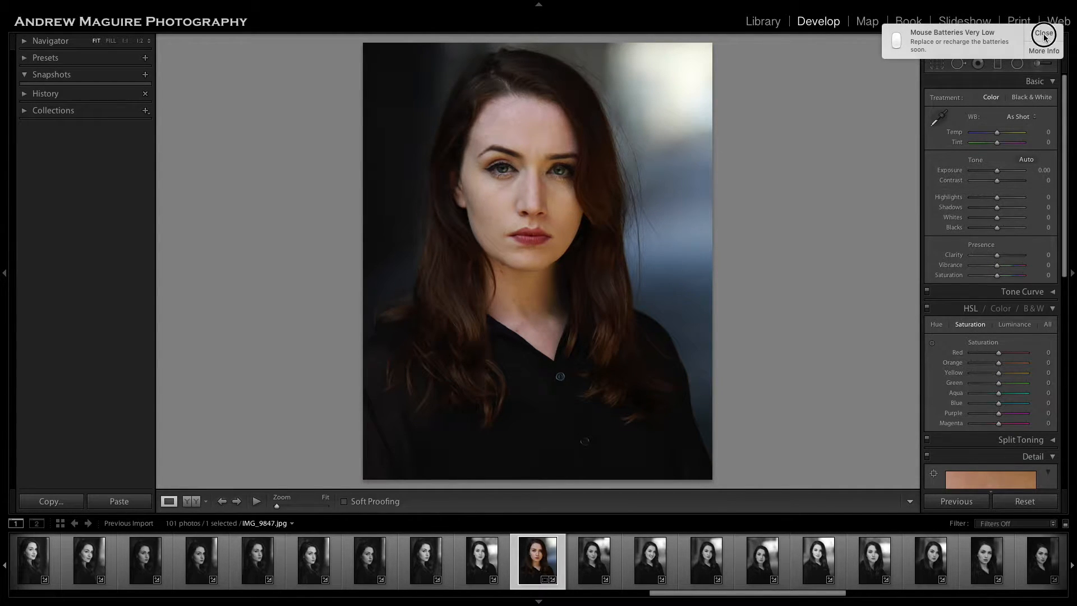
click(1043, 33)
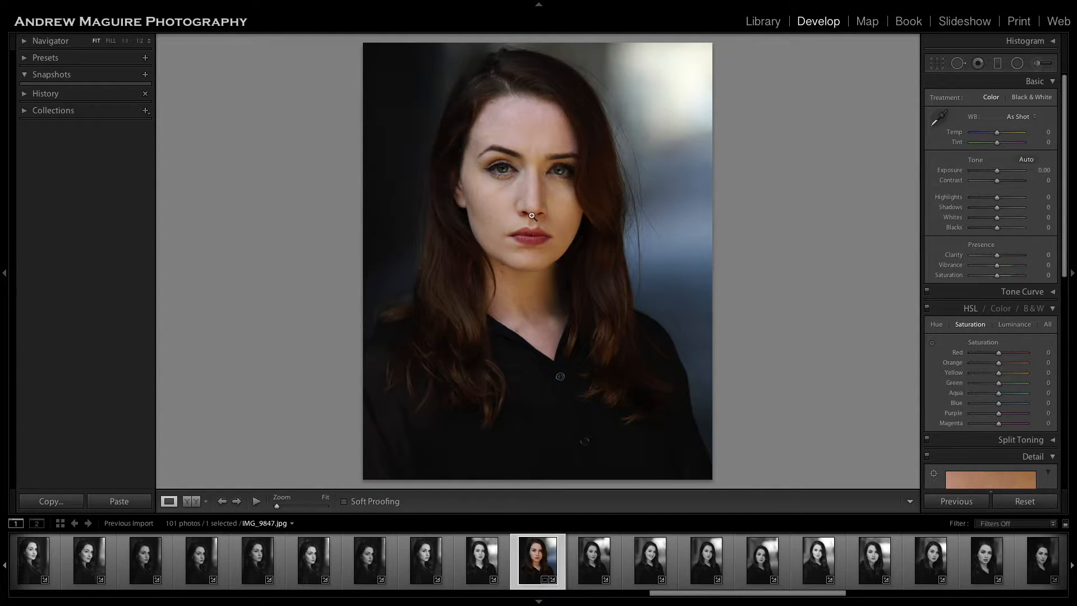
Examine the forehead, eyes, nose and cheeks at full magnification for skin blemishes, and return to the whole portrait.
click(499, 206)
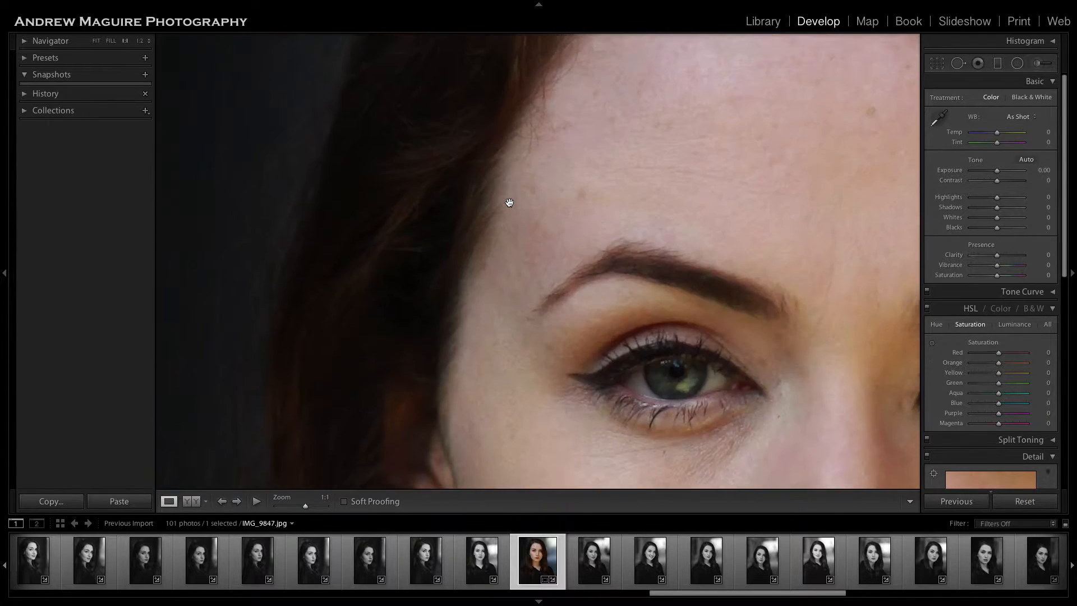
scroll(509, 202, up, 2)
scroll(509, 202, right, 10)
scroll(509, 203, down, 5)
scroll(509, 202, left, 5)
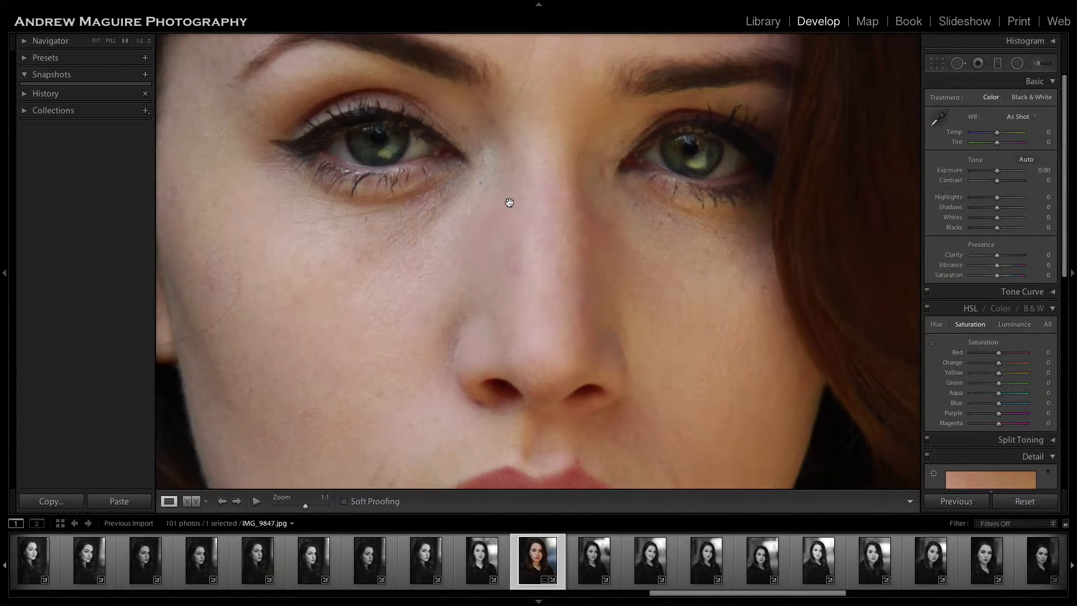
scroll(508, 202, down, 6)
click(554, 236)
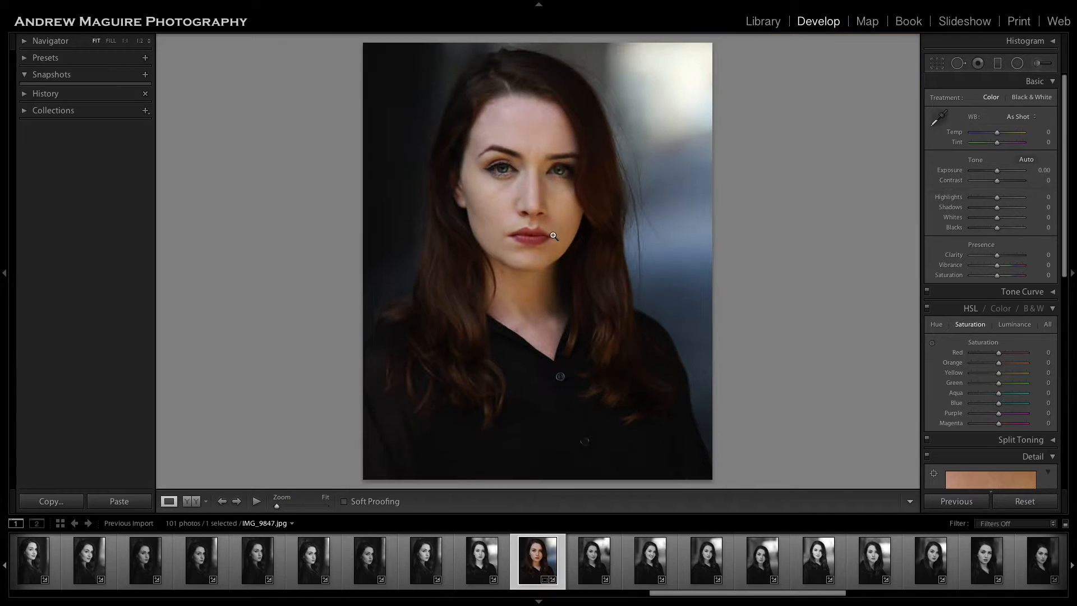
Examine the neck, chin and mouth area at full magnification for marks and uneven lip edges.
click(508, 271)
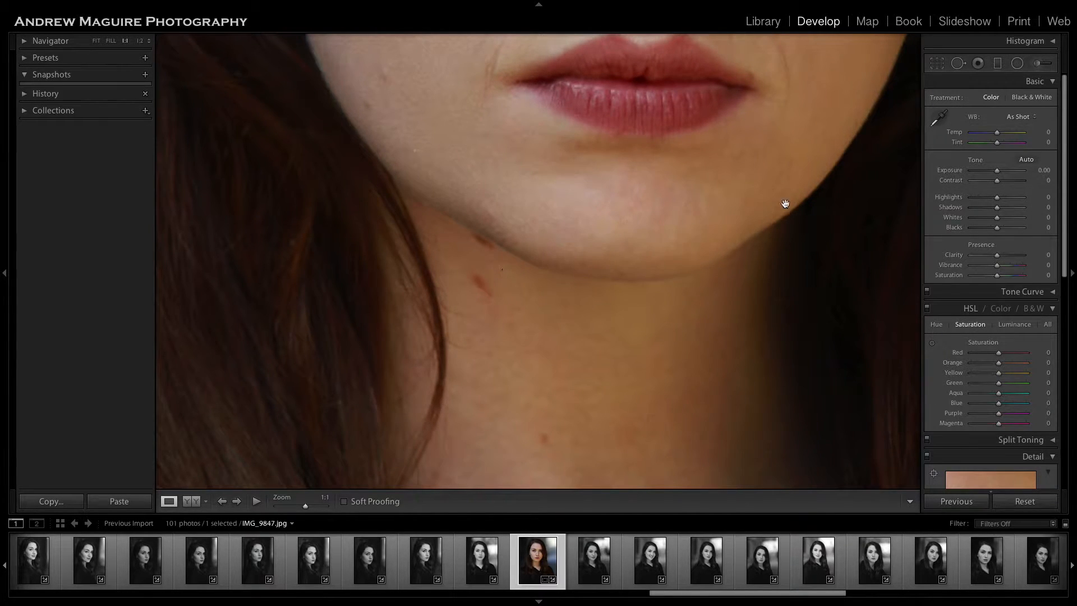
scroll(567, 337, down, 5)
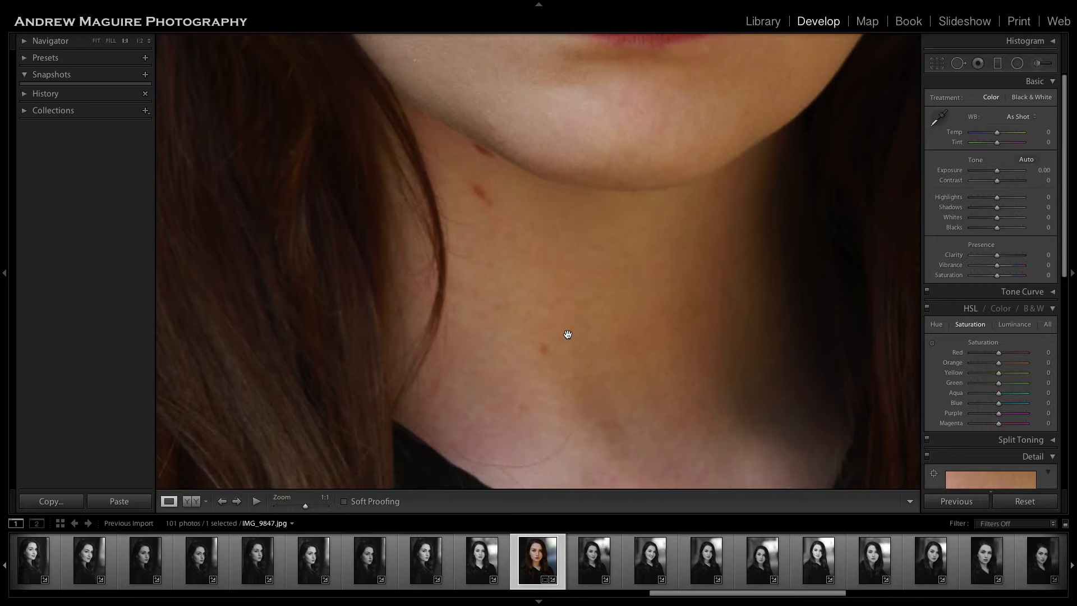
scroll(567, 339, up, 4)
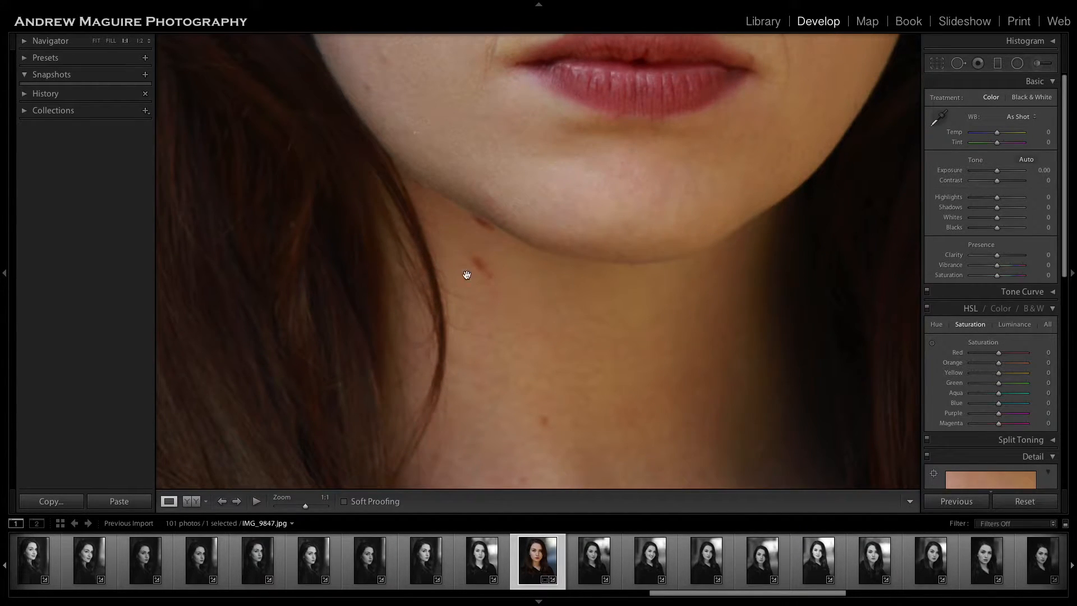
click(521, 285)
click(513, 272)
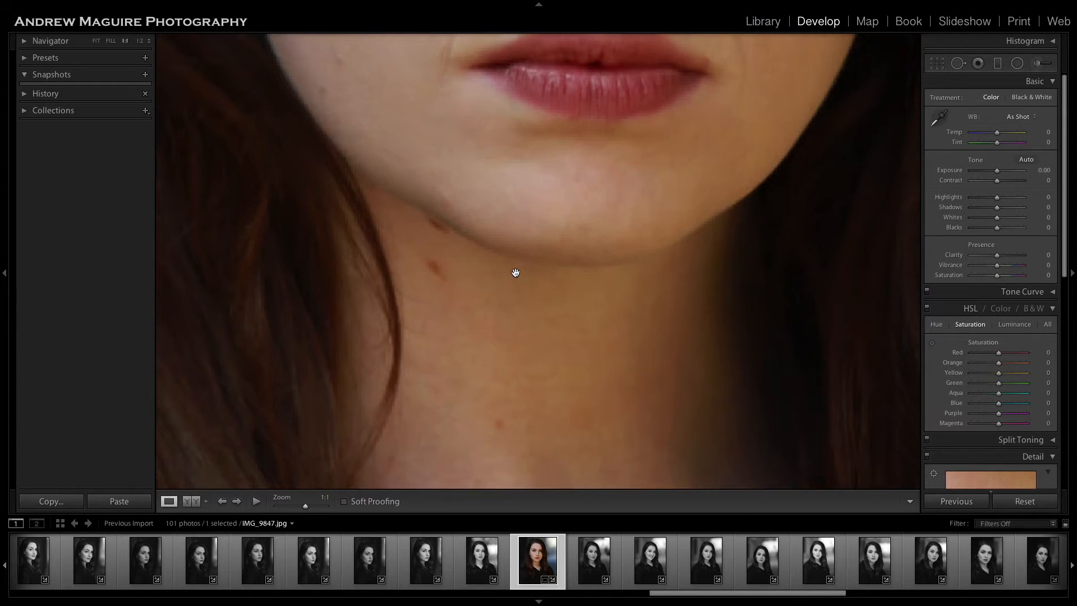
scroll(517, 280, down, 4)
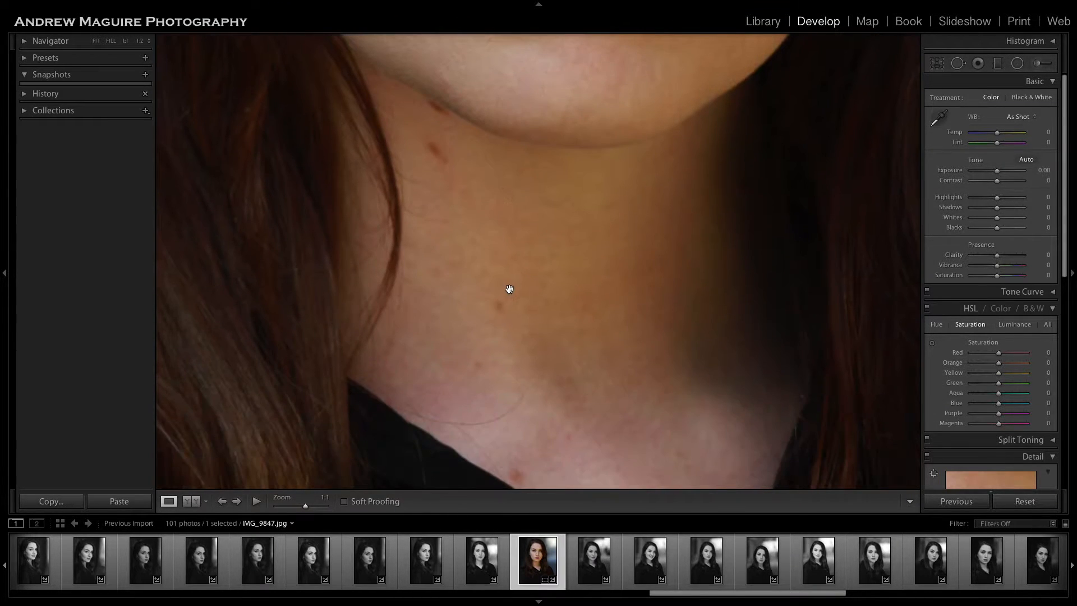
scroll(488, 213, up, 8)
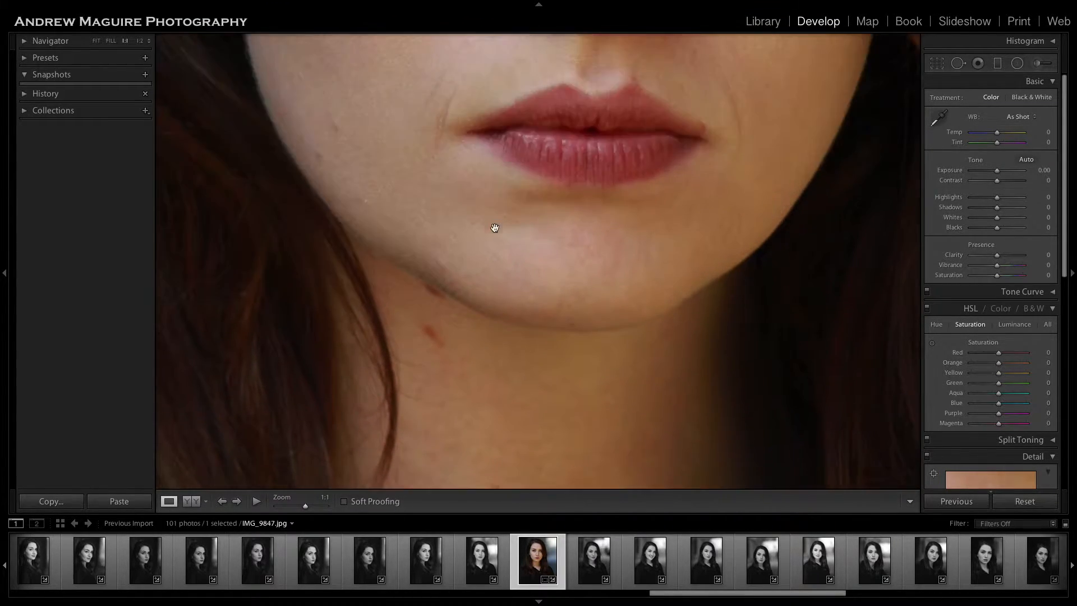
scroll(498, 231, up, 7)
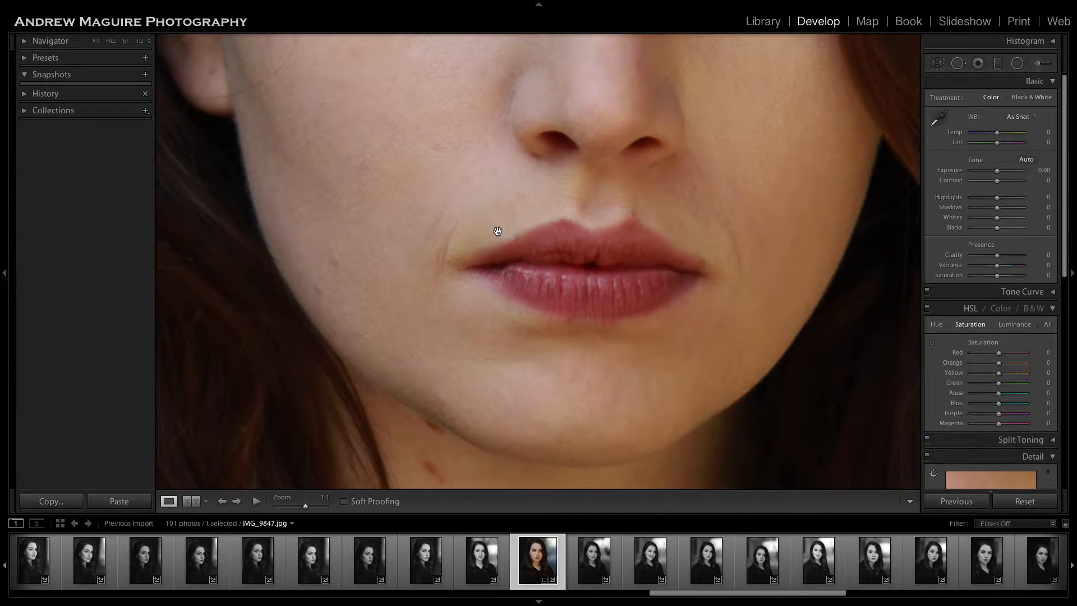
Heal one spot just above the upper lip's right peak and another at the right corner of the mouth.
click(958, 63)
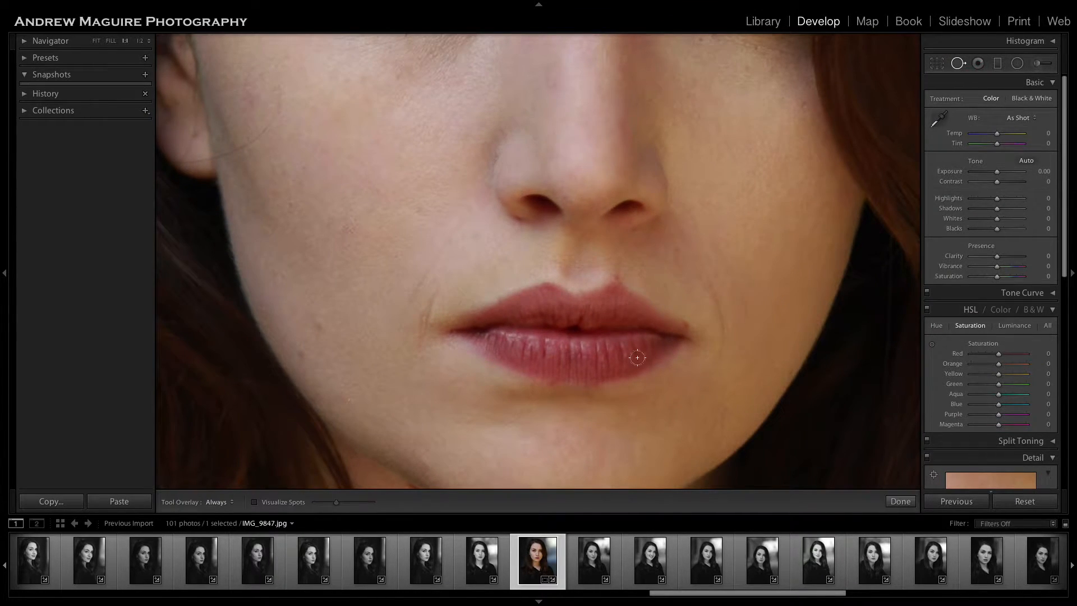
click(617, 275)
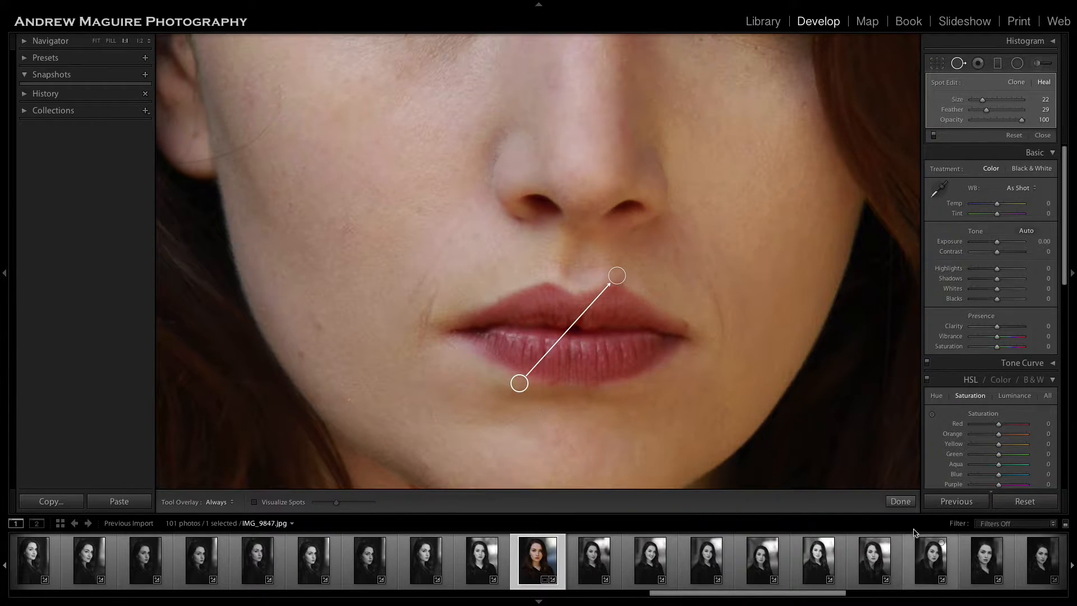
click(900, 501)
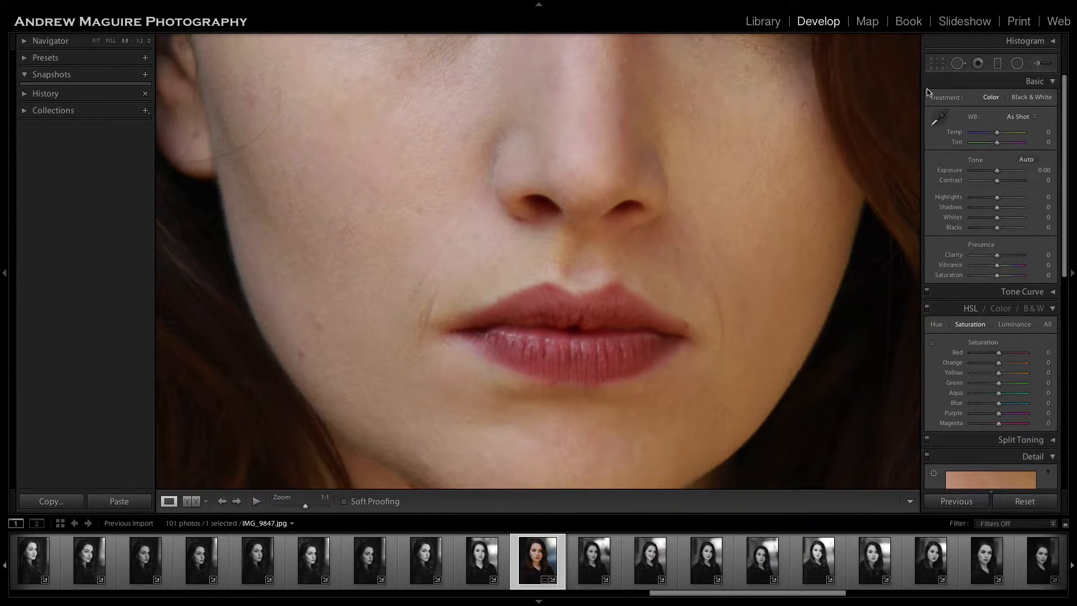
click(957, 63)
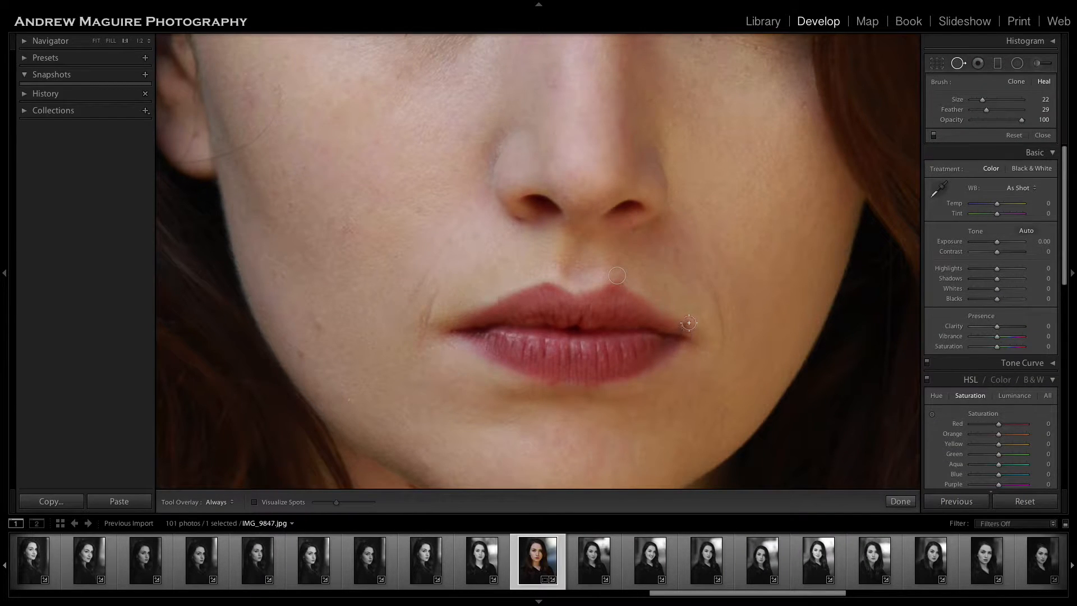
click(688, 321)
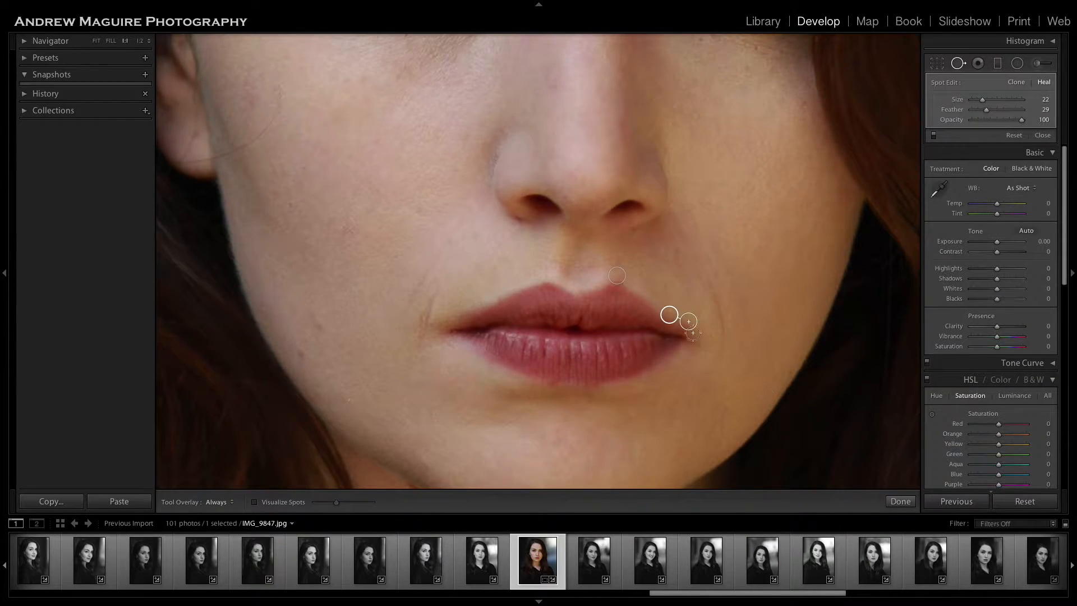
click(901, 501)
click(639, 312)
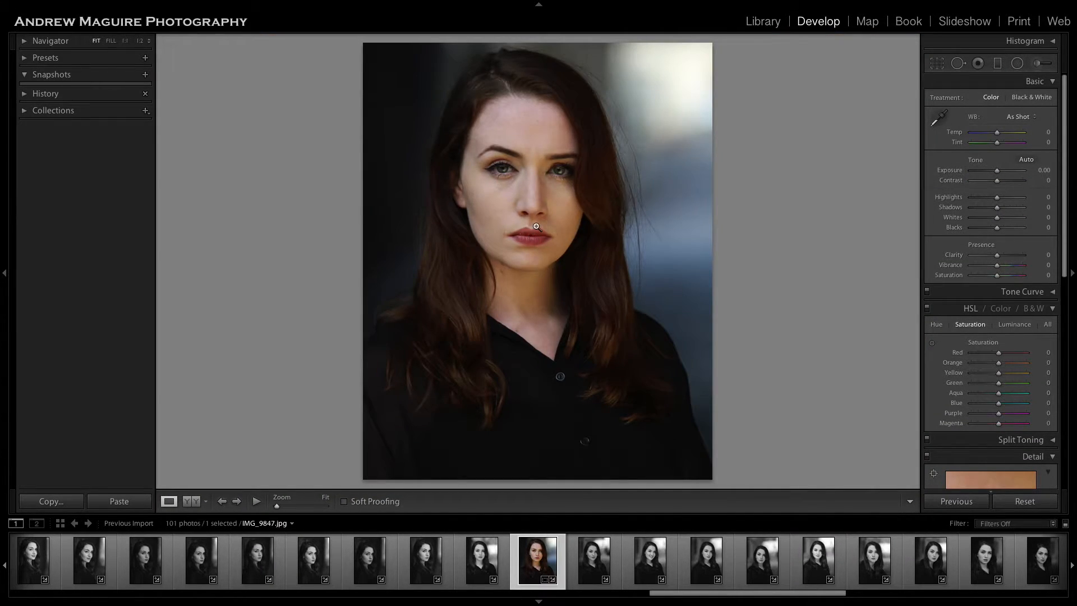
Heal the edges of both upper lip peaks, sampling the right one from the lip area beside it.
click(536, 227)
click(958, 63)
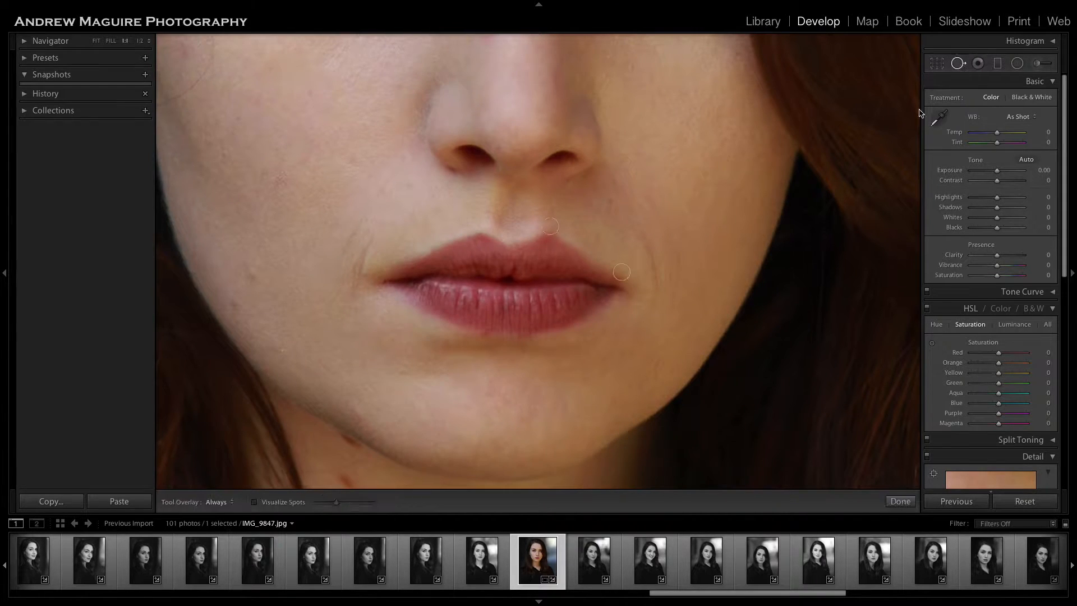
click(480, 240)
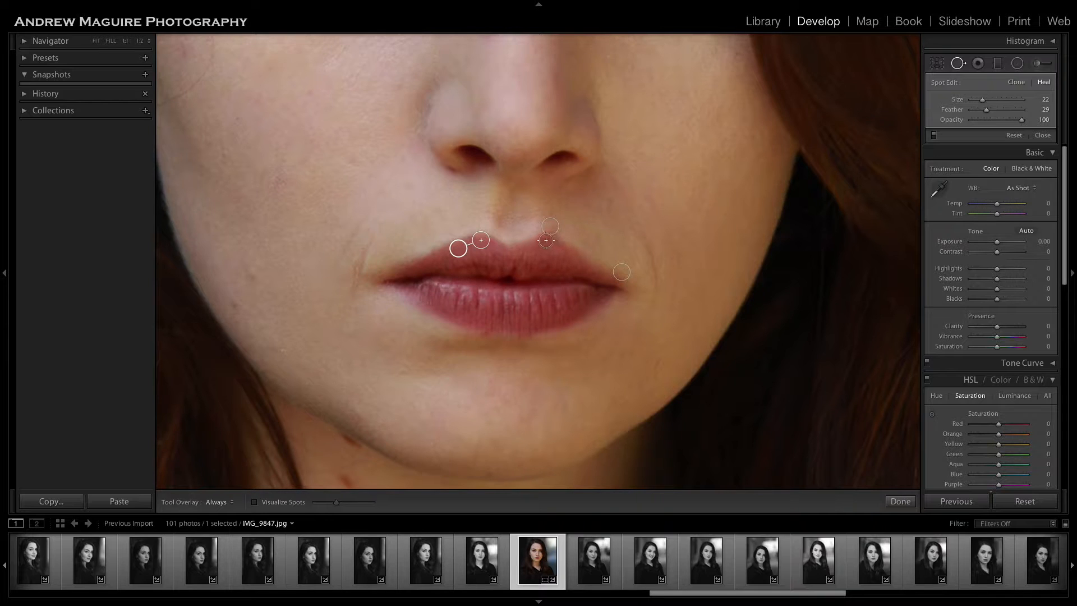
click(532, 250)
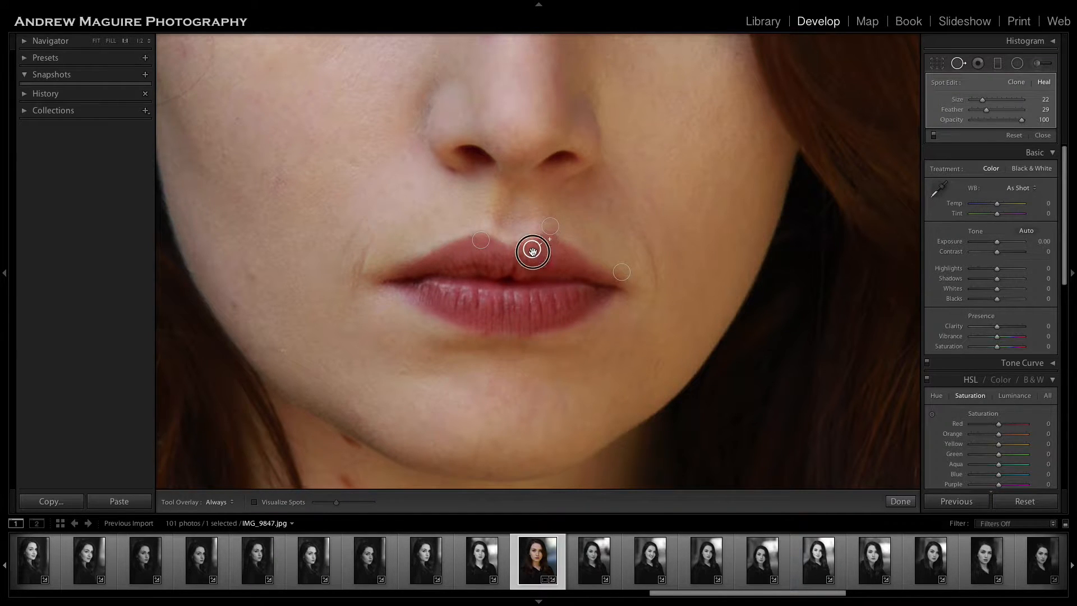
click(898, 501)
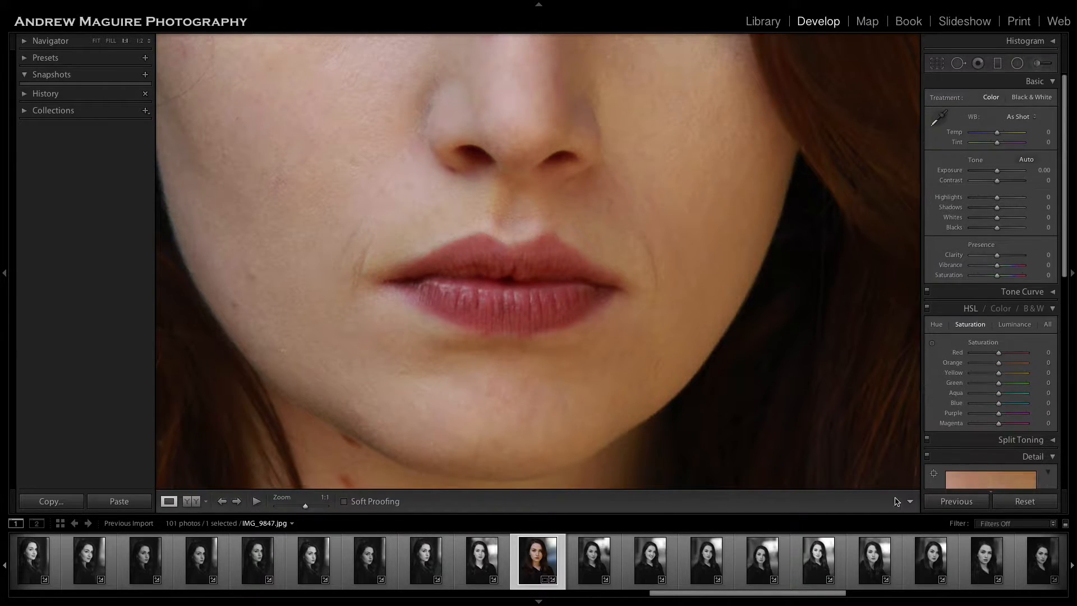
click(616, 271)
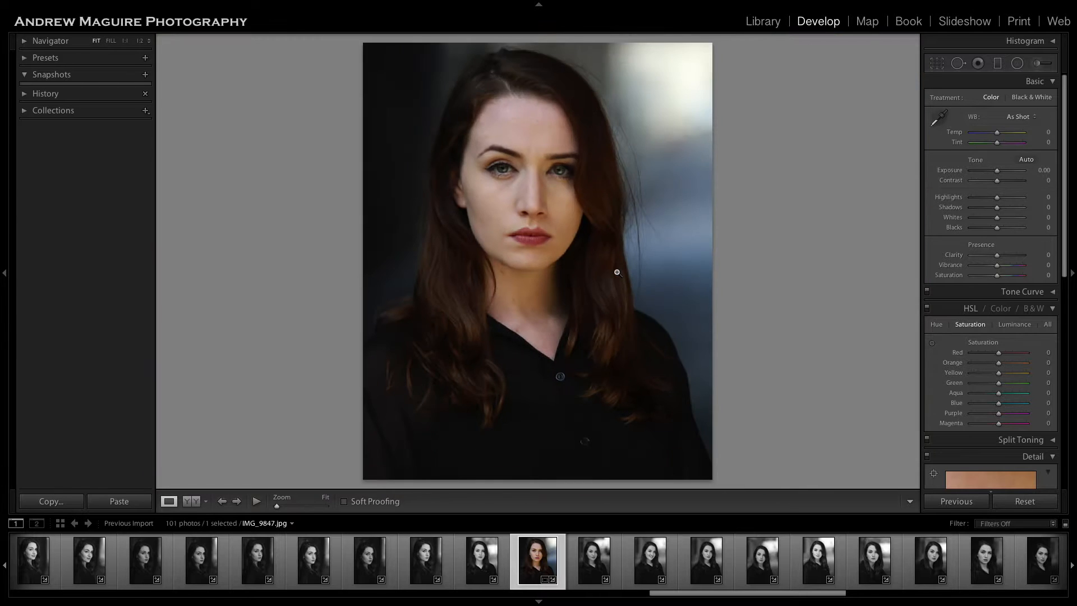
Reopen the heal spot on the upper lip's right peak and fine-tune its position and sample source.
click(538, 230)
click(958, 63)
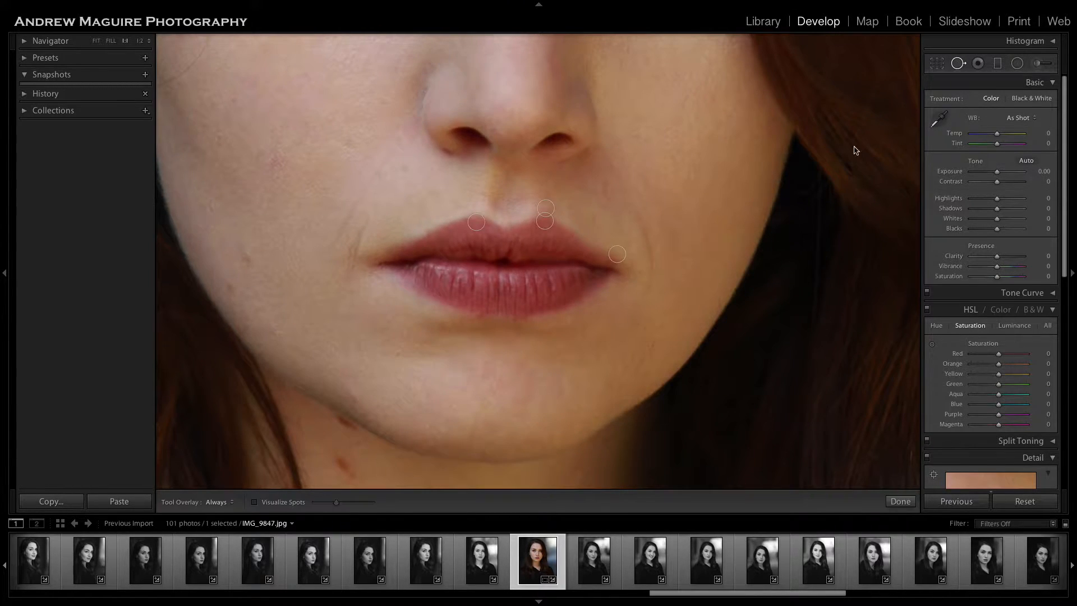
click(544, 222)
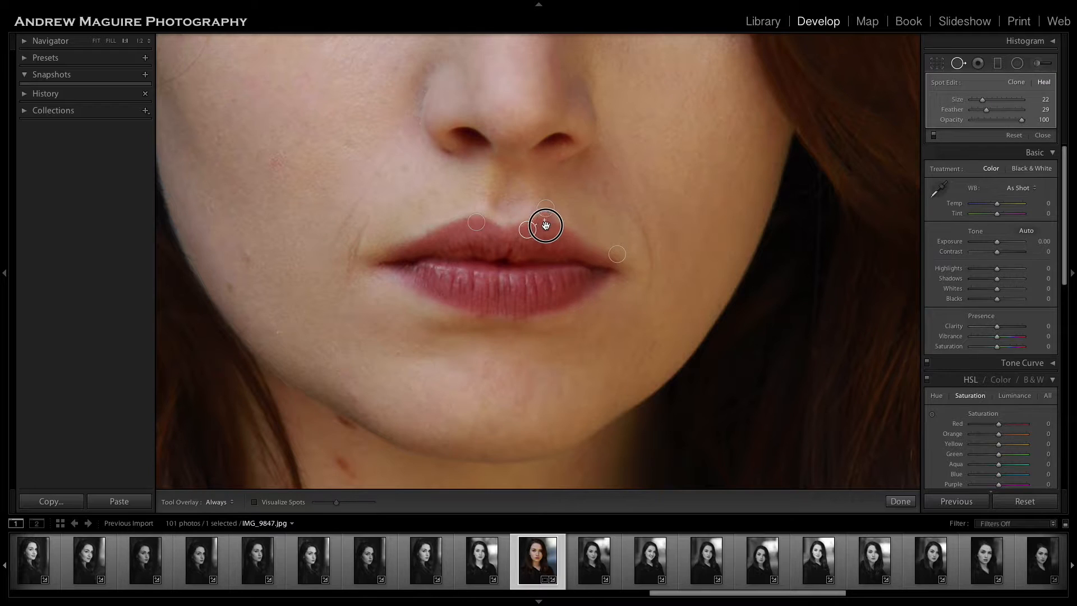
mouse_move(545, 225)
mouse_down()
mouse_move(541, 218)
mouse_move(530, 232)
mouse_up()
click(547, 224)
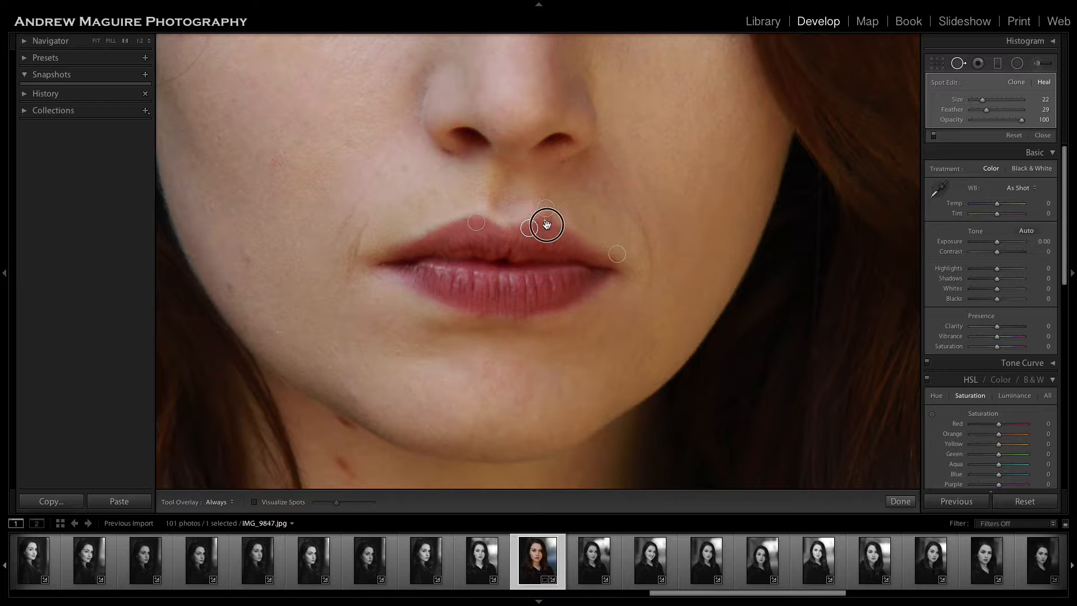
click(899, 501)
click(676, 343)
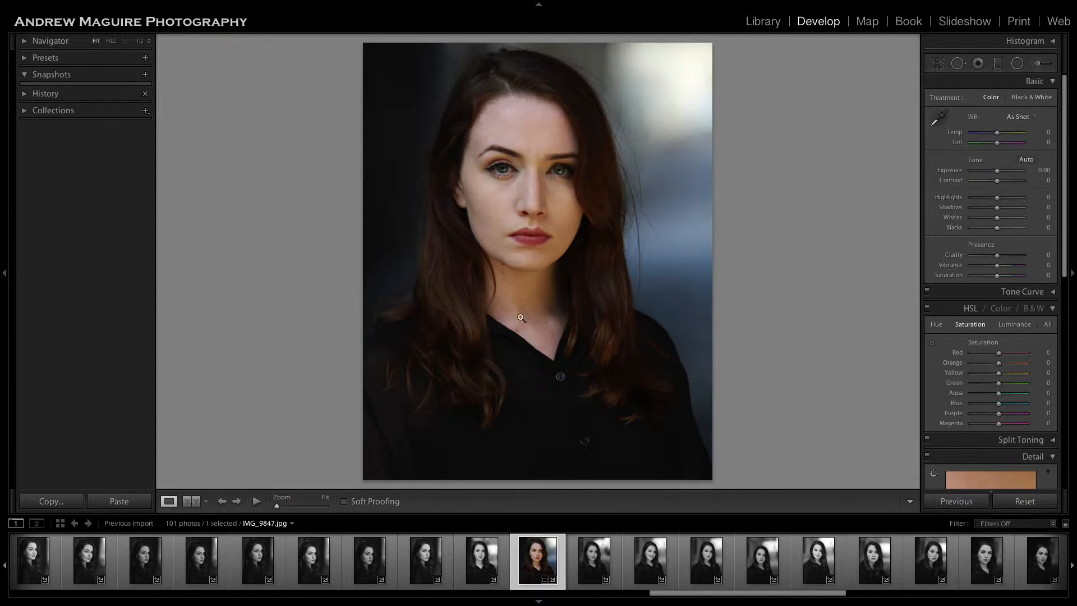
Move the sample source of the heal spot above the right lip peak onto the skin directly beside it.
click(532, 227)
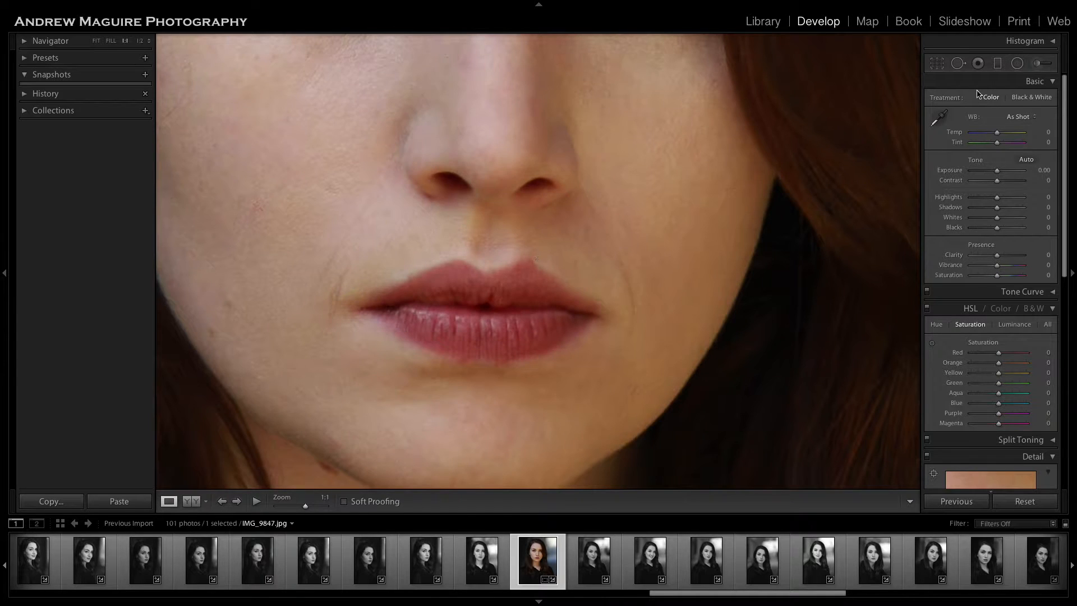
click(958, 63)
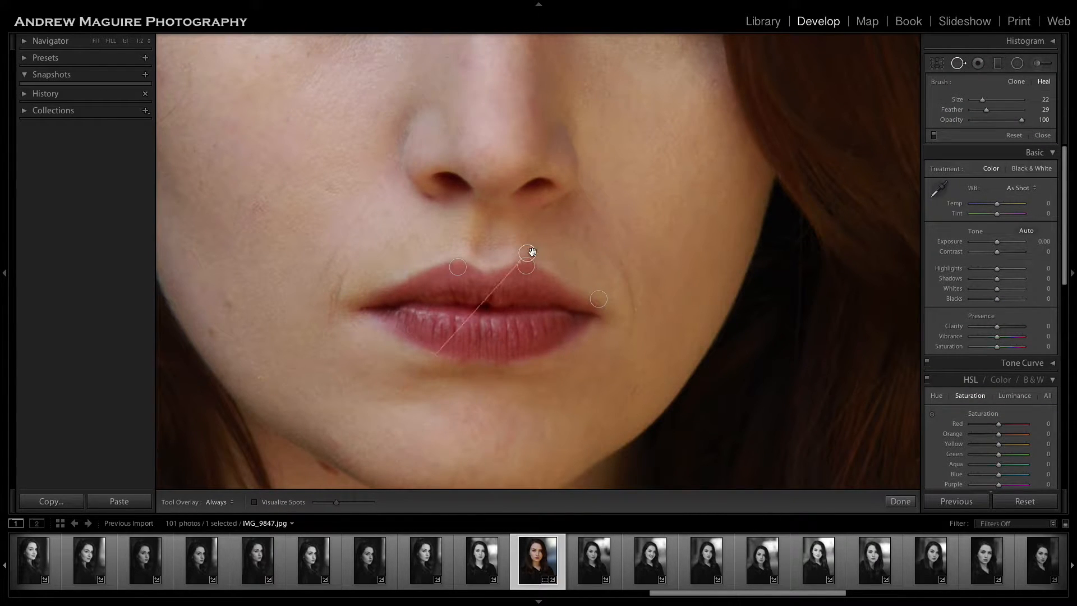
click(528, 253)
mouse_move(429, 360)
mouse_down()
mouse_move(534, 336)
mouse_move(544, 274)
mouse_move(504, 260)
mouse_up()
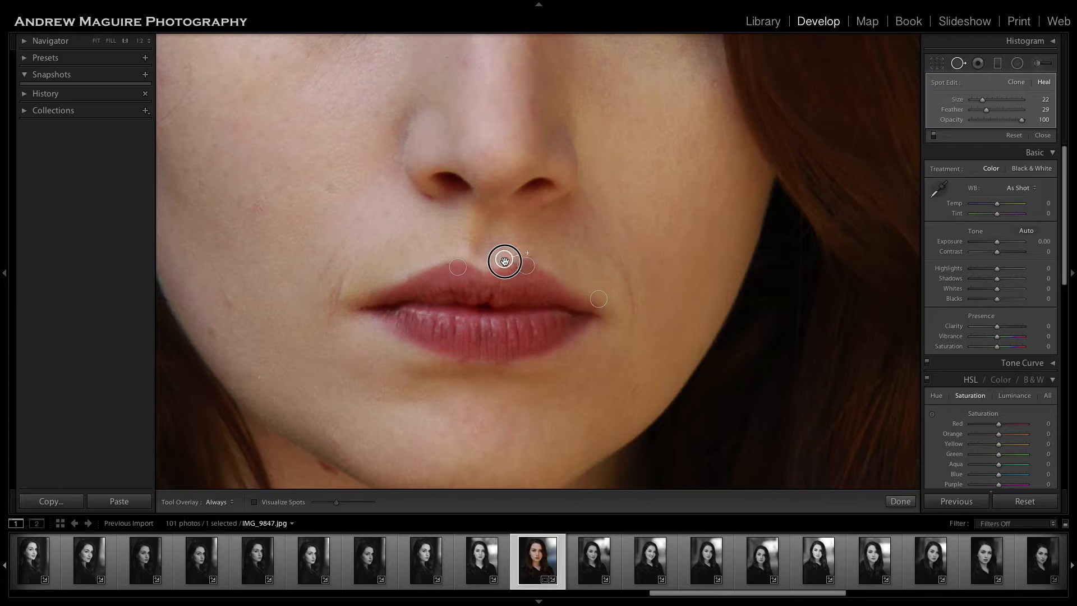
click(900, 501)
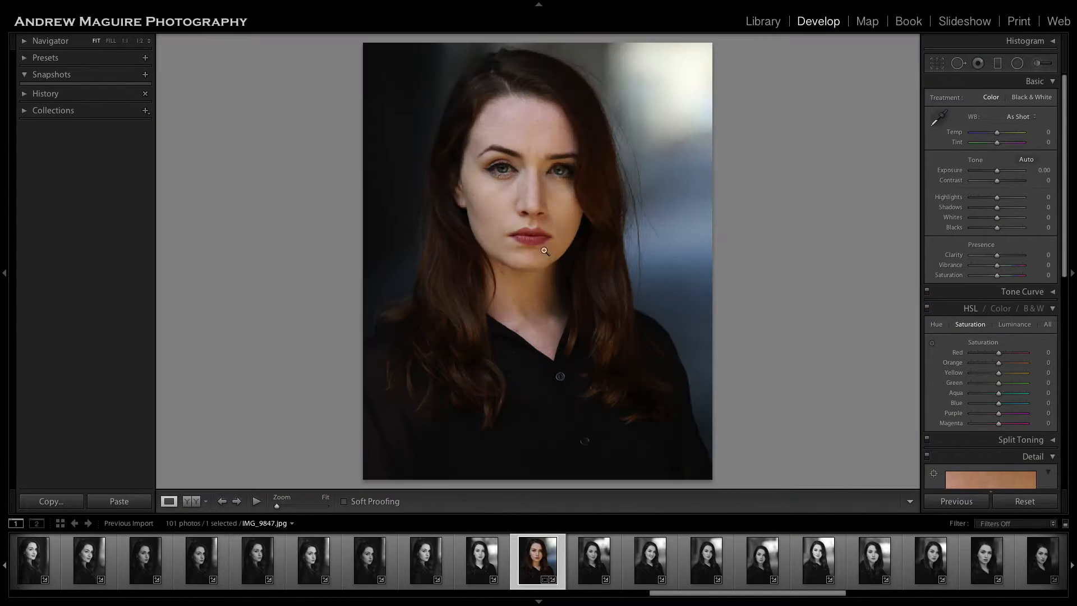
click(542, 233)
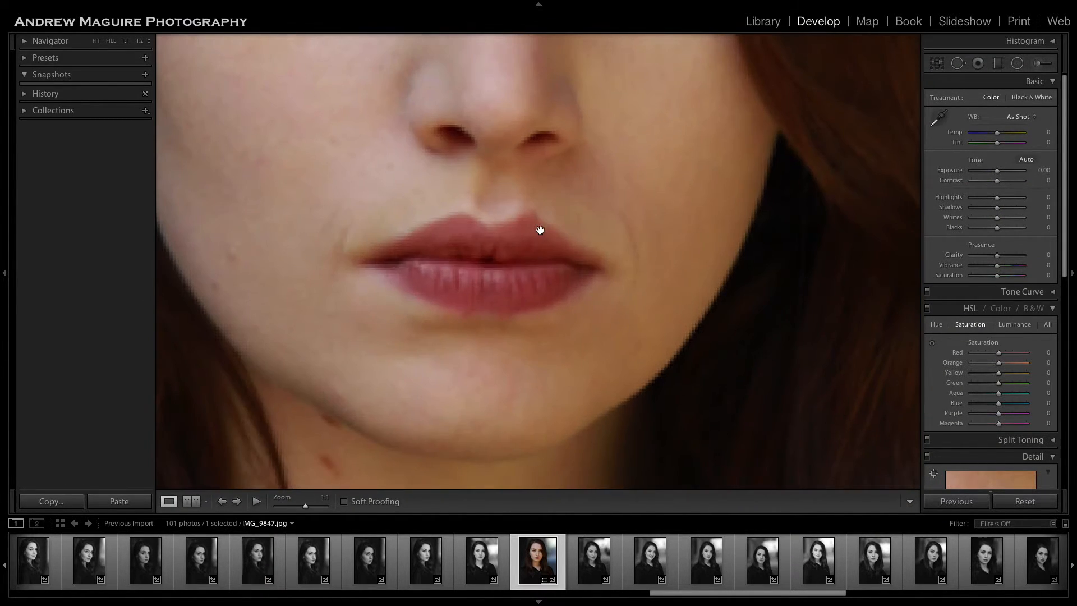
Nudge the existing heal spot on the right lip peak once more and finish the spot edit.
click(959, 63)
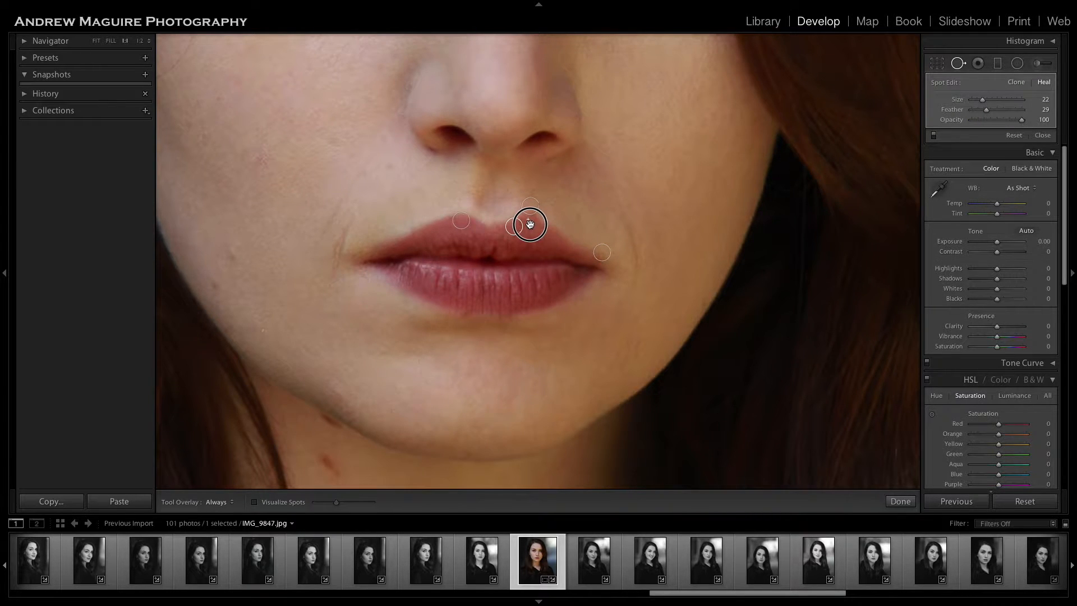
click(899, 501)
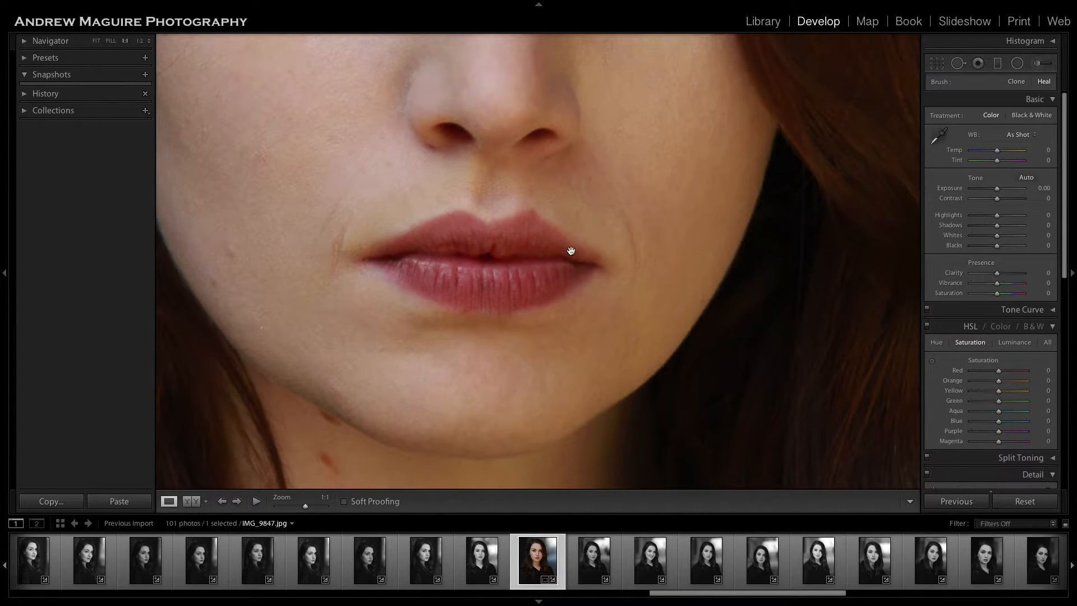
click(571, 251)
Heal the outer edge of the right lip peak with brush size 19, sampling from the lip edge just beside it.
click(540, 231)
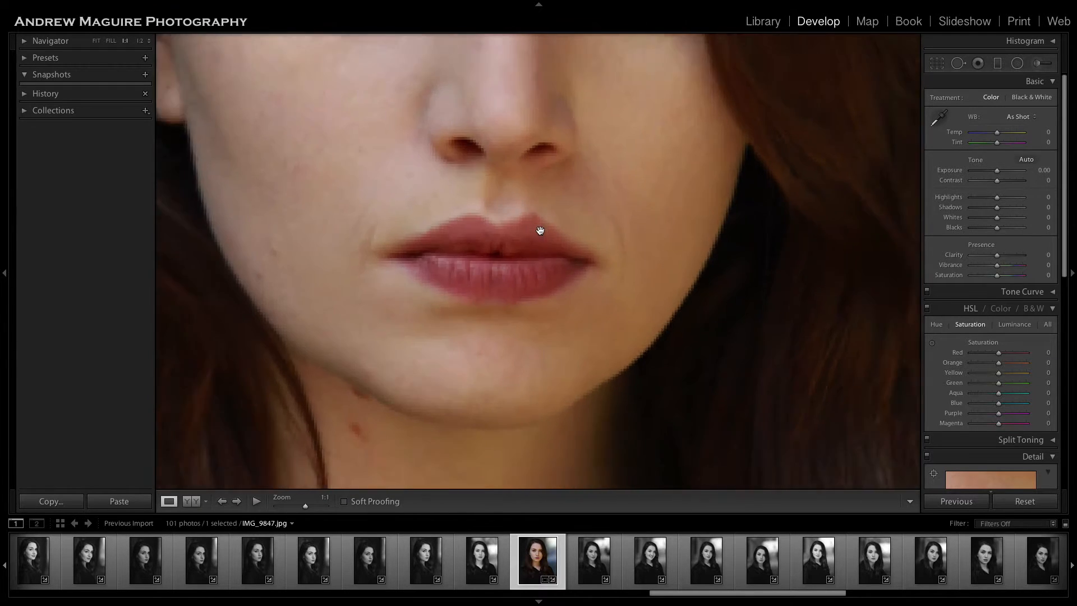
click(958, 62)
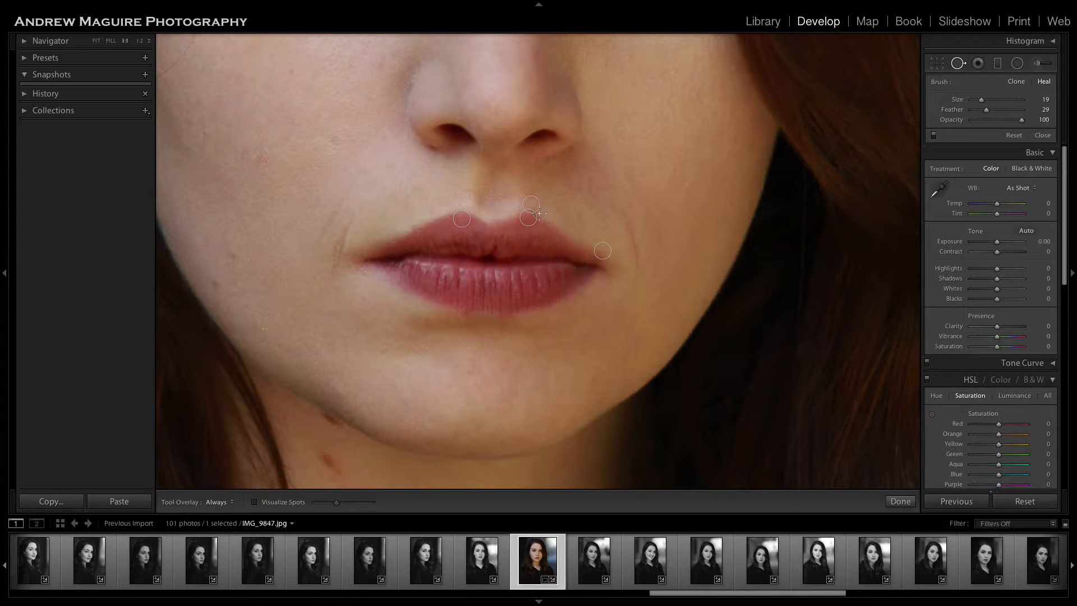
click(539, 213)
drag(583, 145, 555, 217)
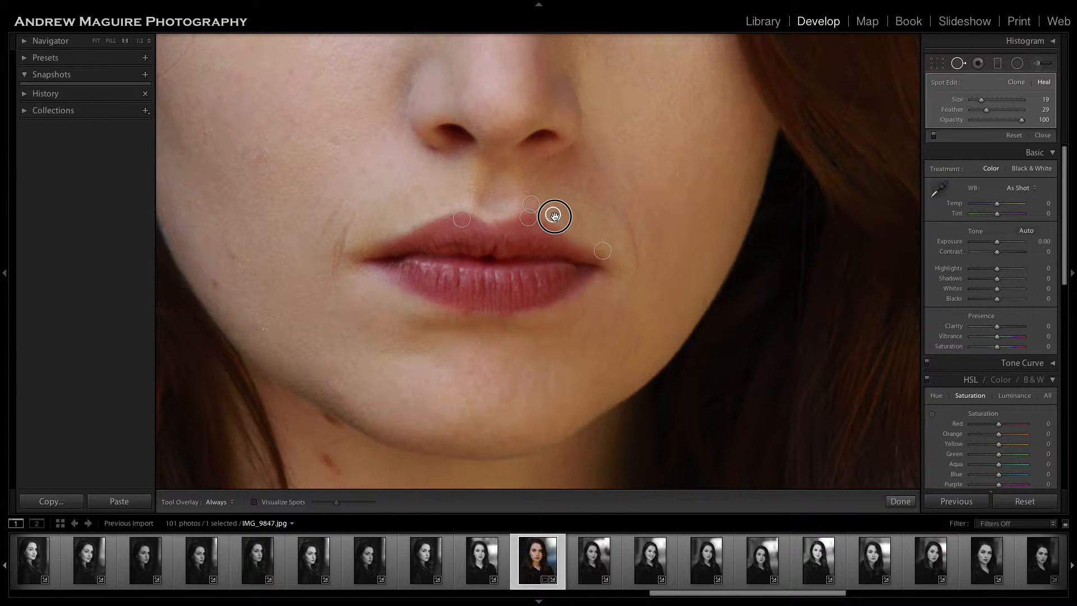
click(900, 500)
click(704, 385)
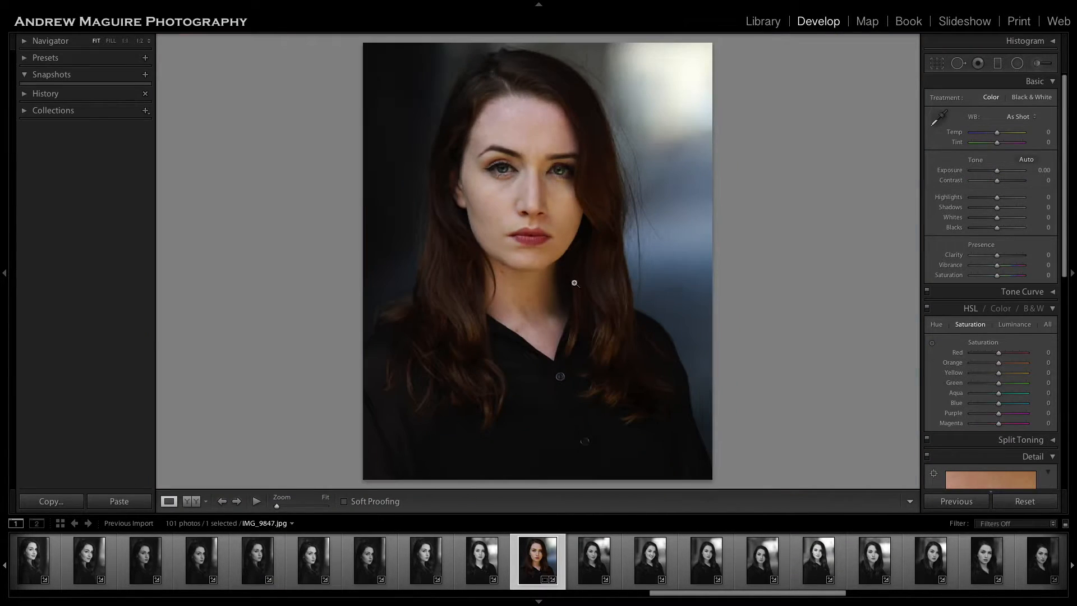
Reopen the heal spot on the outer edge of the right lip peak, nudge its position and finish the spot edit.
click(534, 225)
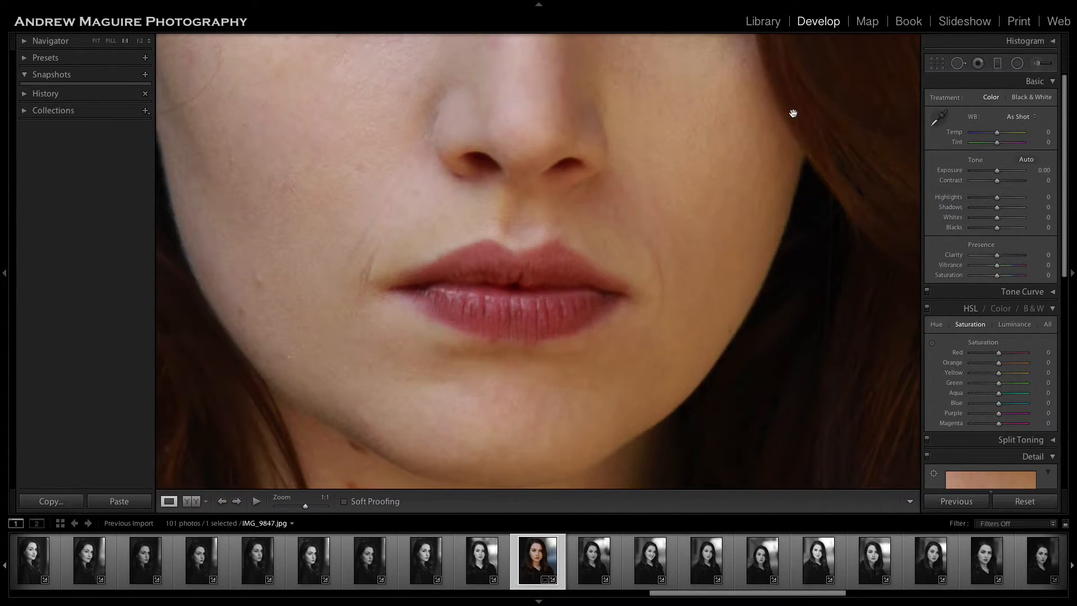
click(958, 64)
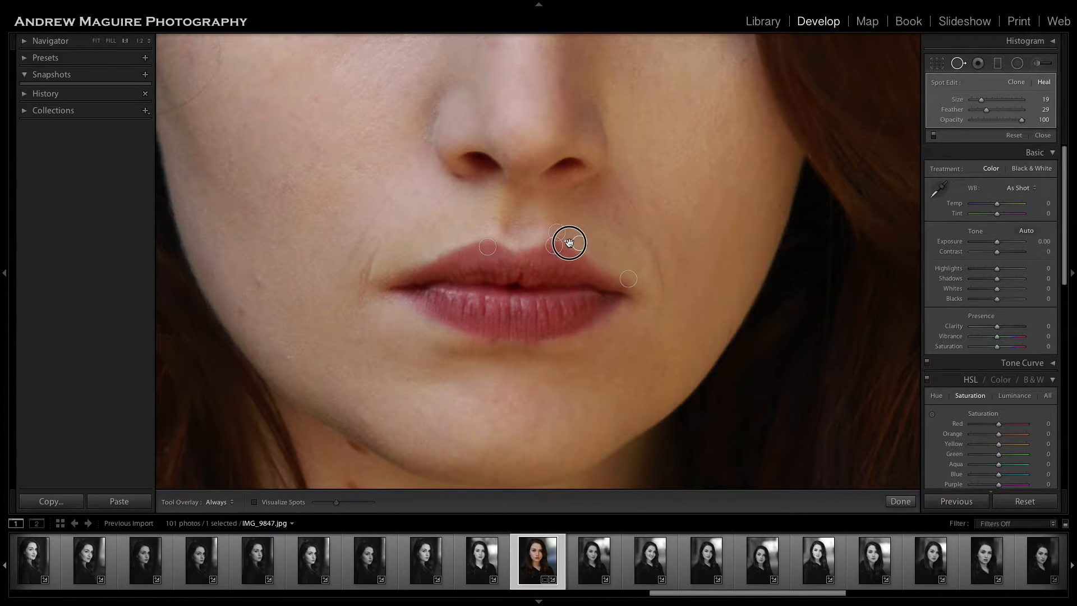
click(901, 501)
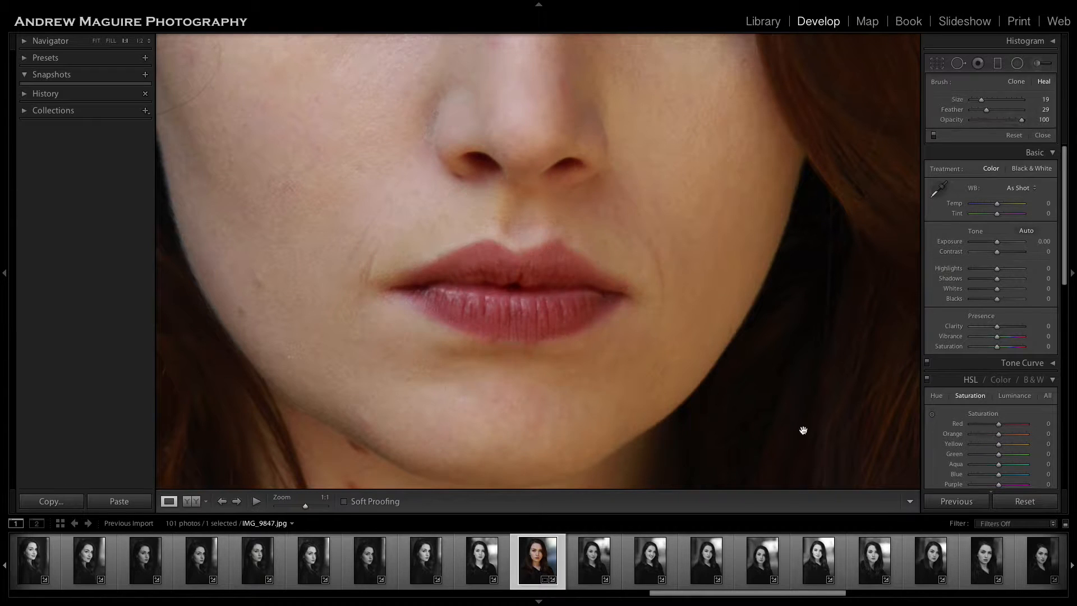
click(678, 329)
Fine-tune the position of the heal spot just above the right lip peak and check the full portrait.
click(536, 228)
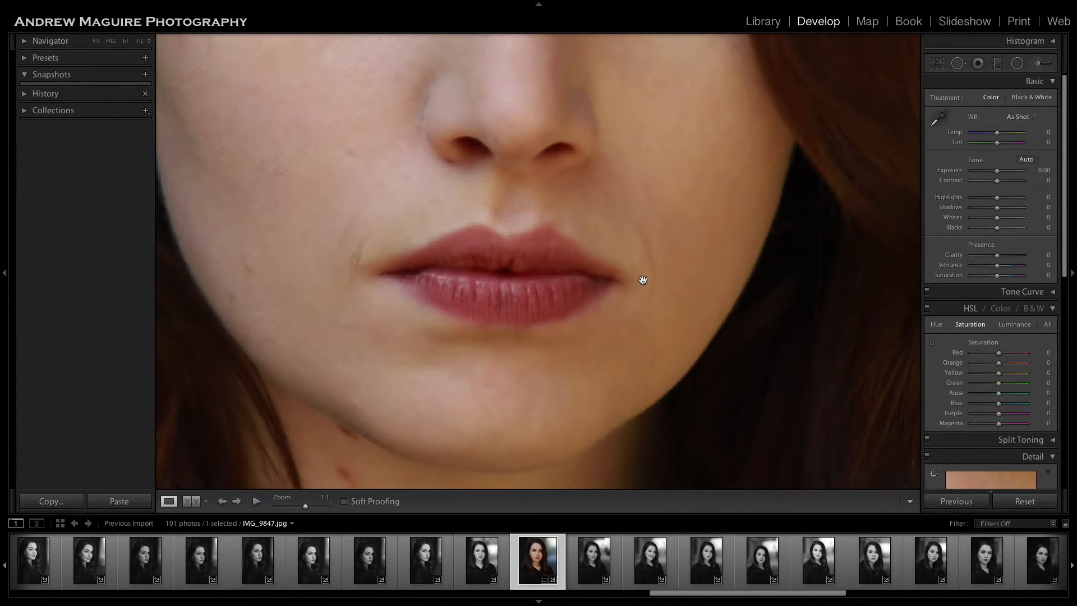
click(957, 63)
click(548, 218)
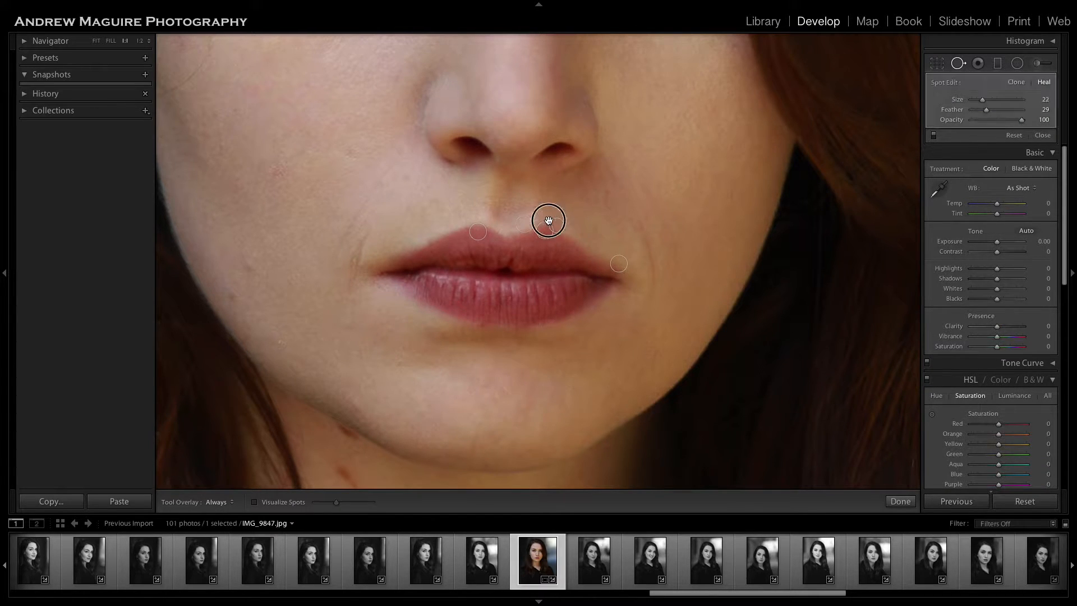
click(914, 503)
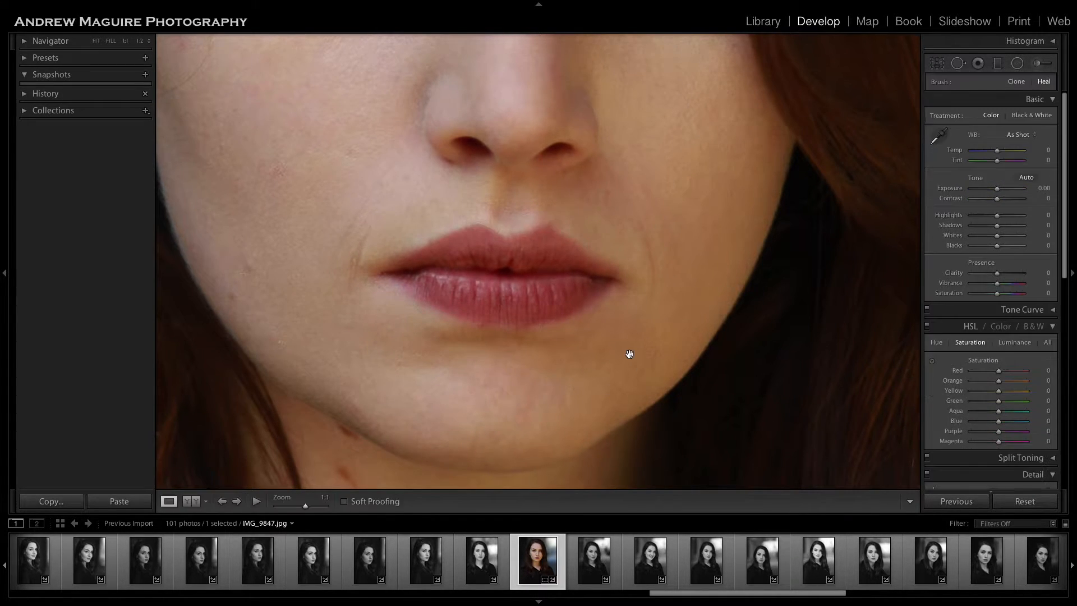
click(592, 321)
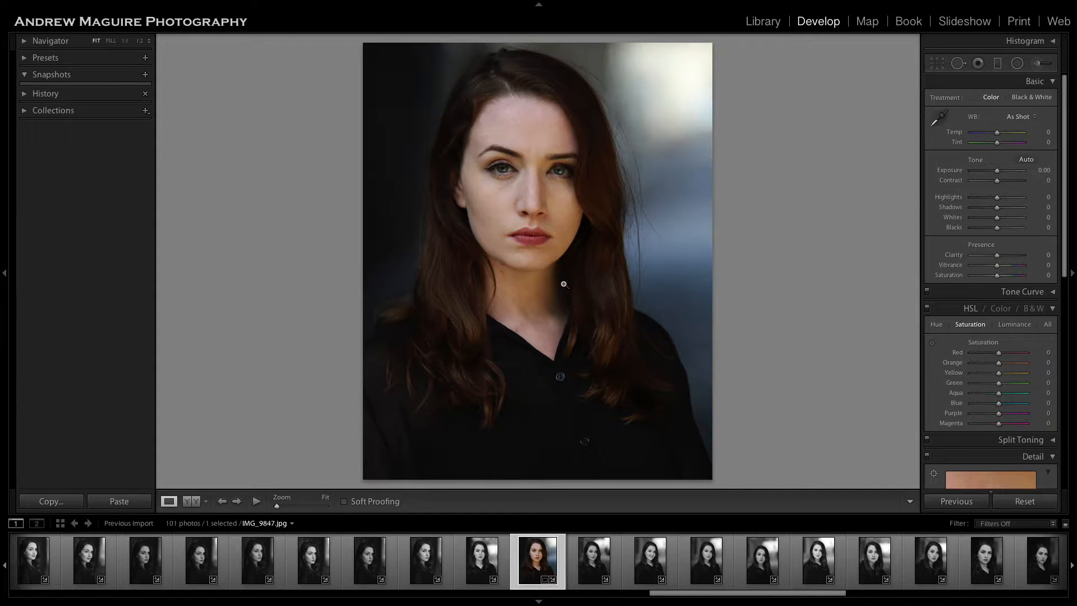
Delete the heal spot on the outer edge of the right lip peak.
click(541, 228)
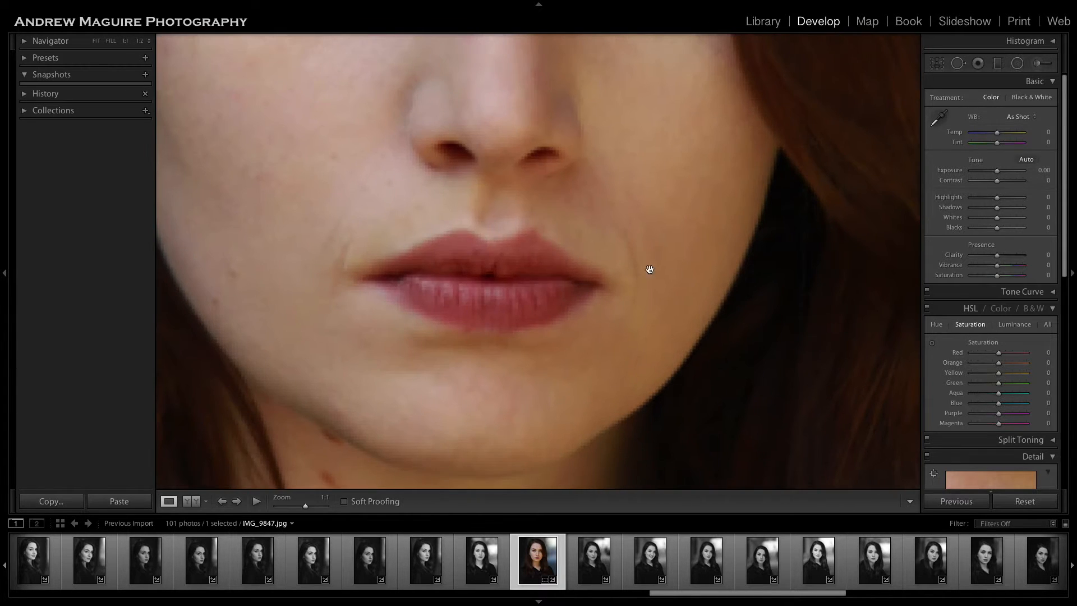
click(958, 63)
click(540, 230)
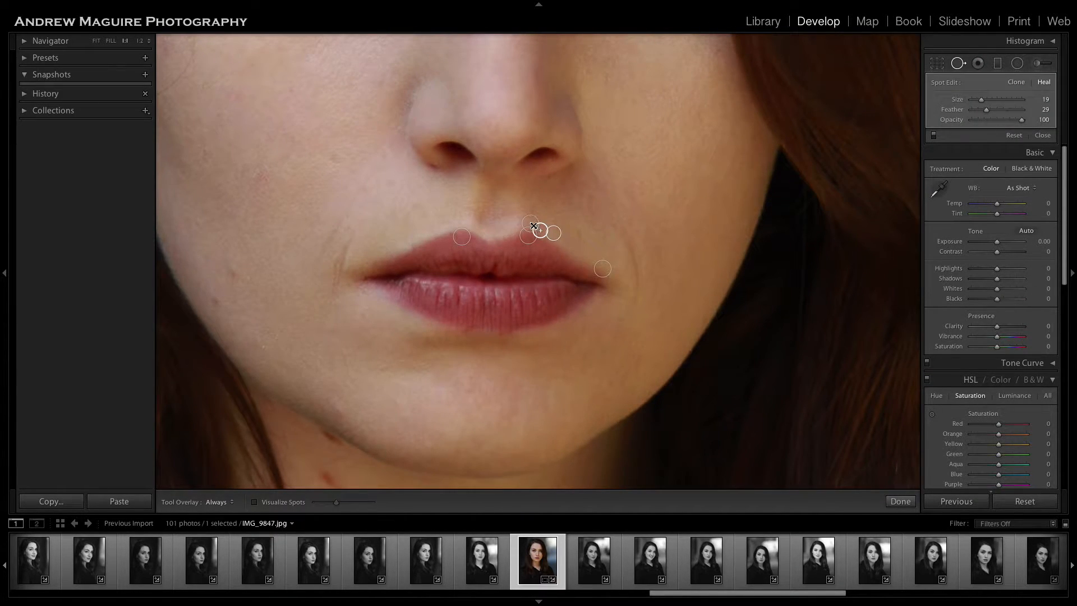
key(Delete)
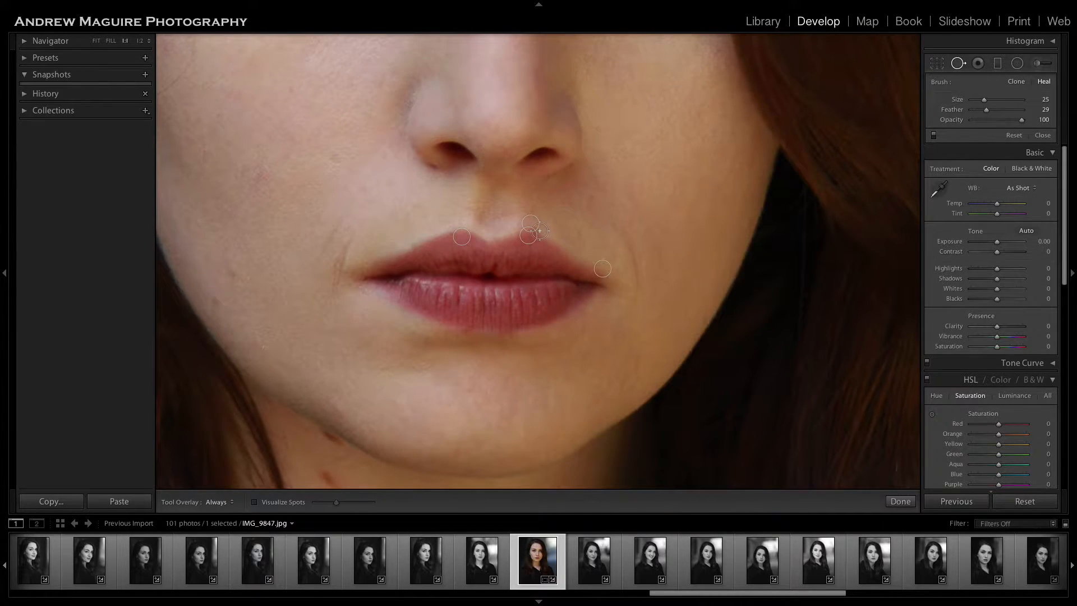
Heal the outer edge of the right lip peak with brush size 25, sampling from the lip edge farther toward the mouth corner.
click(540, 231)
drag(590, 169, 564, 241)
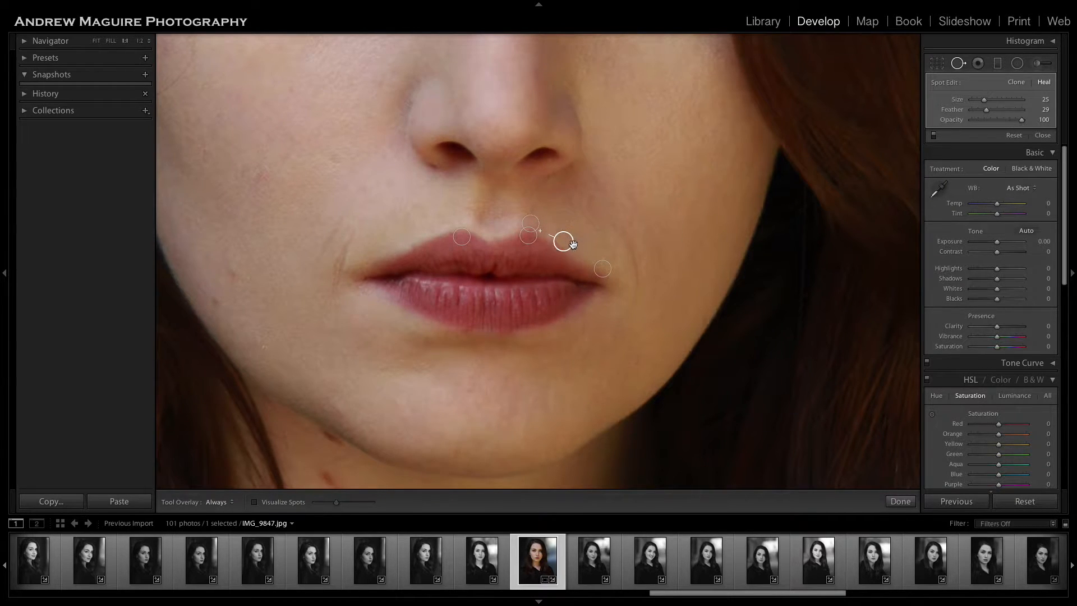
click(886, 505)
click(690, 391)
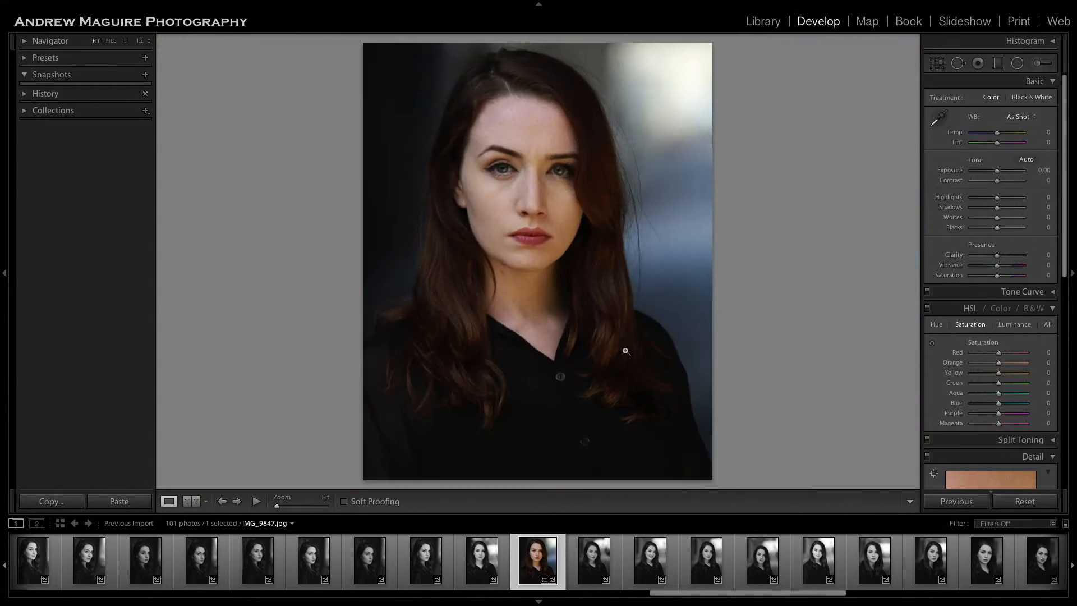
Reselect the size 25 heal spot on the right lip peak, refine its sample source along the lip edge and finish the edit.
click(542, 232)
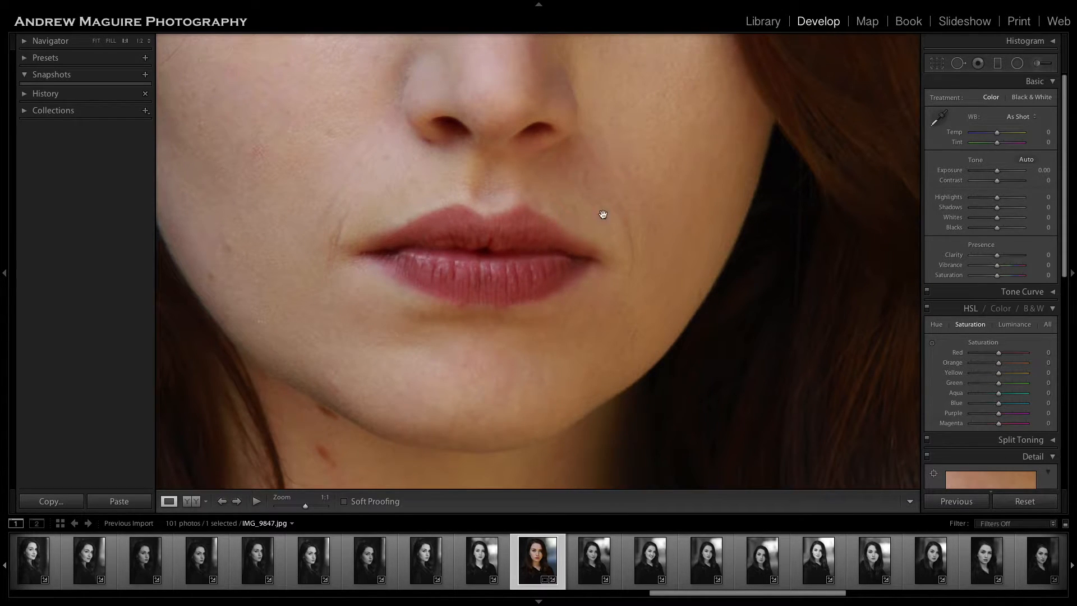
click(958, 63)
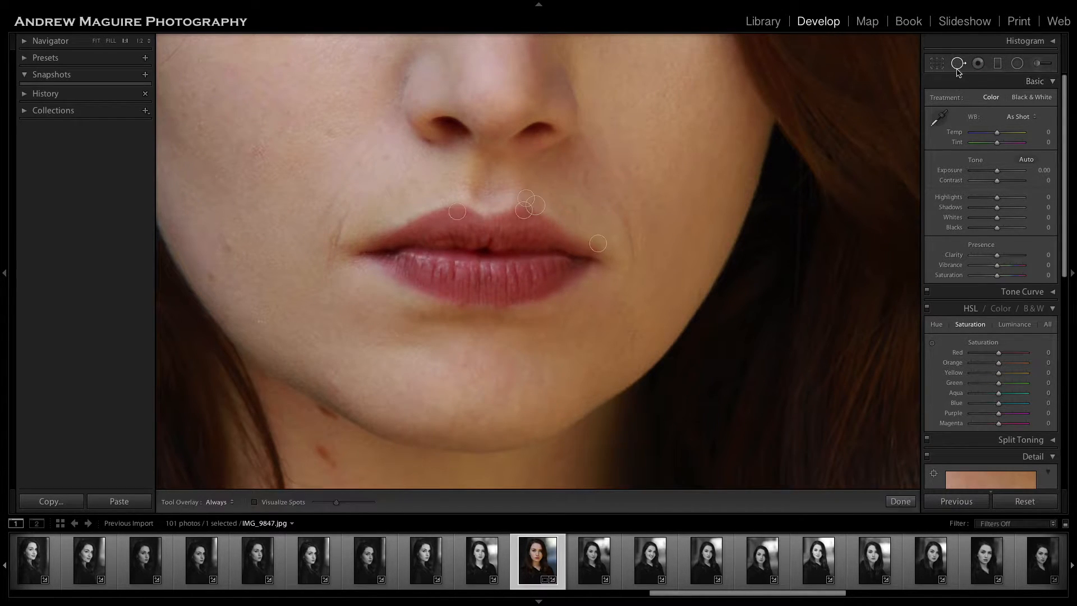
click(536, 206)
key(Delete)
click(561, 218)
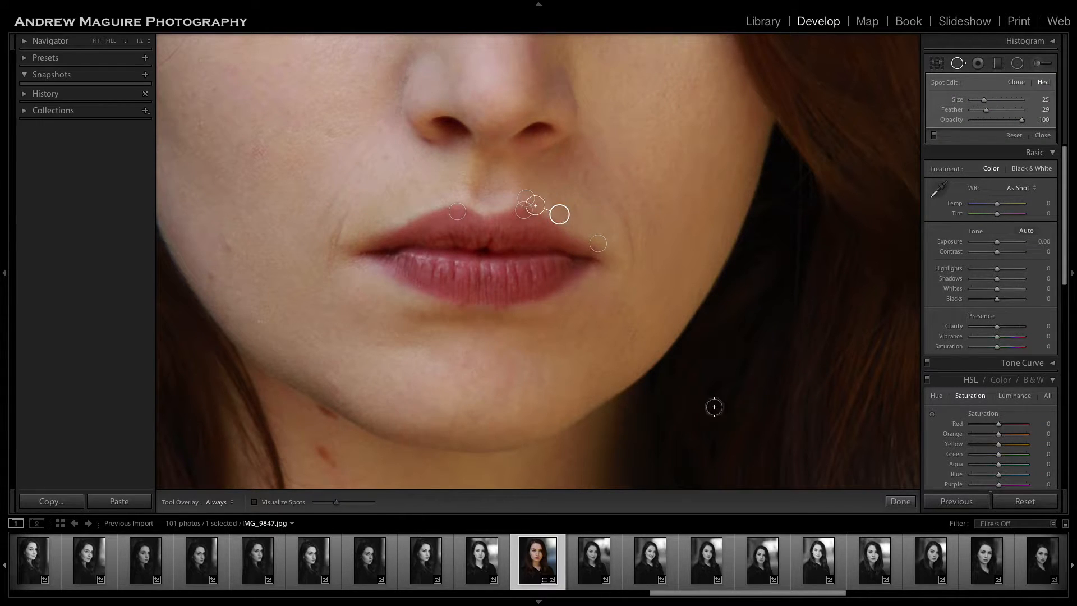
click(902, 503)
click(641, 331)
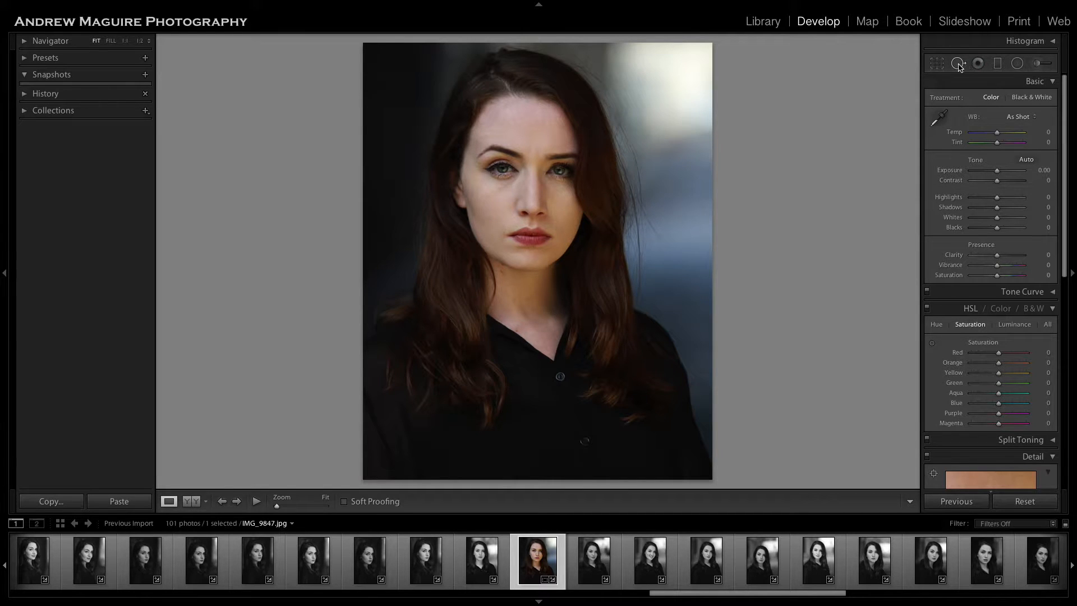
Delete the overlapping heal spots clustered around the right lip peak.
click(958, 63)
click(900, 501)
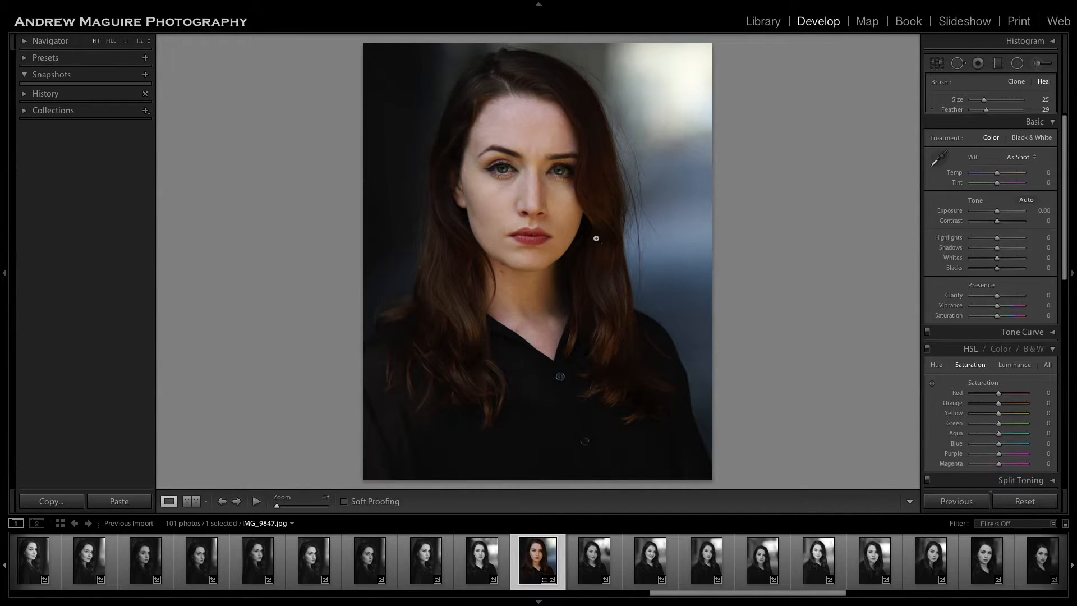
click(542, 236)
click(959, 63)
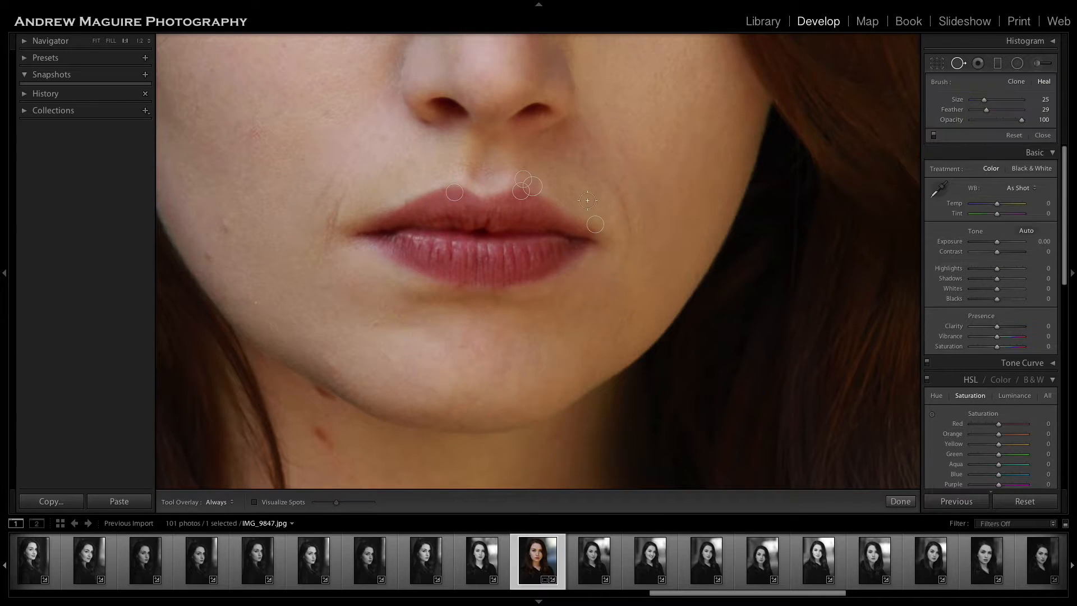
click(535, 186)
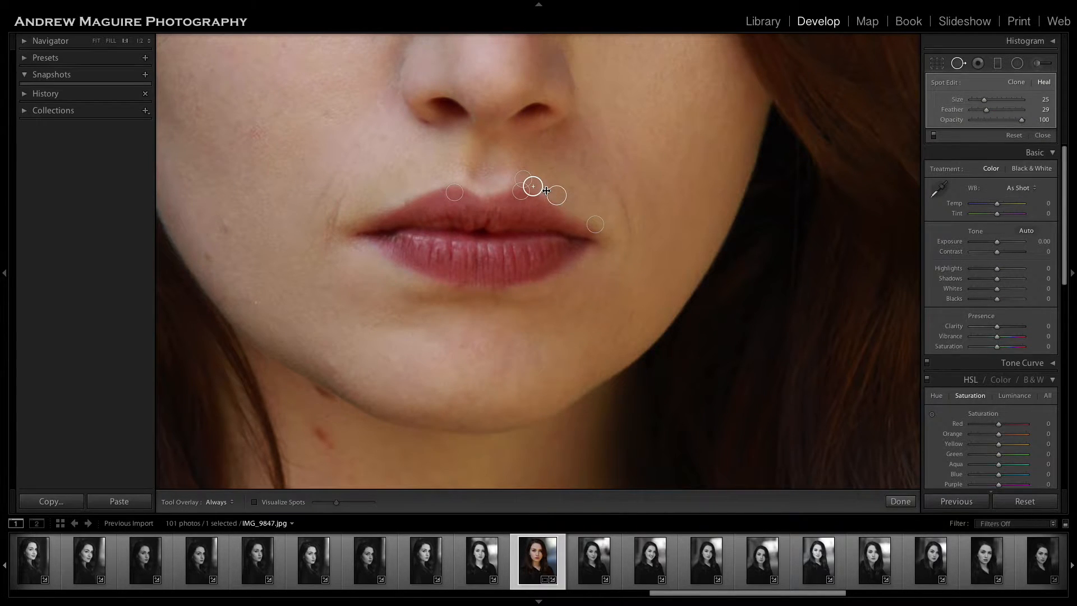
key(Delete)
click(524, 177)
key(Delete)
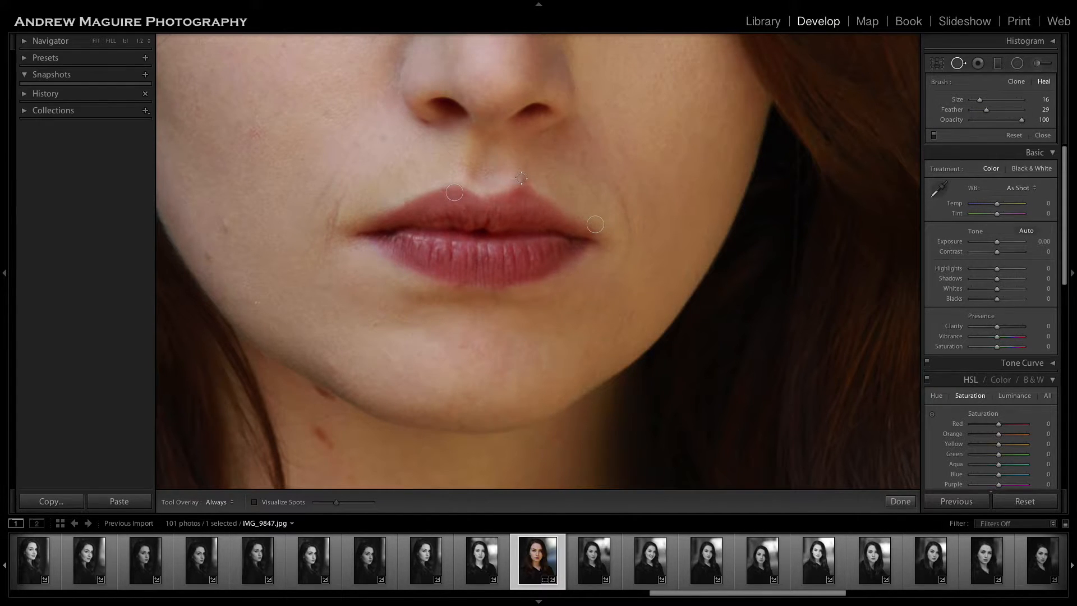
Heal the skin just above the right lip peak with brush size 16, sampling from the skin in the groove under the nose.
click(525, 180)
drag(524, 66, 499, 169)
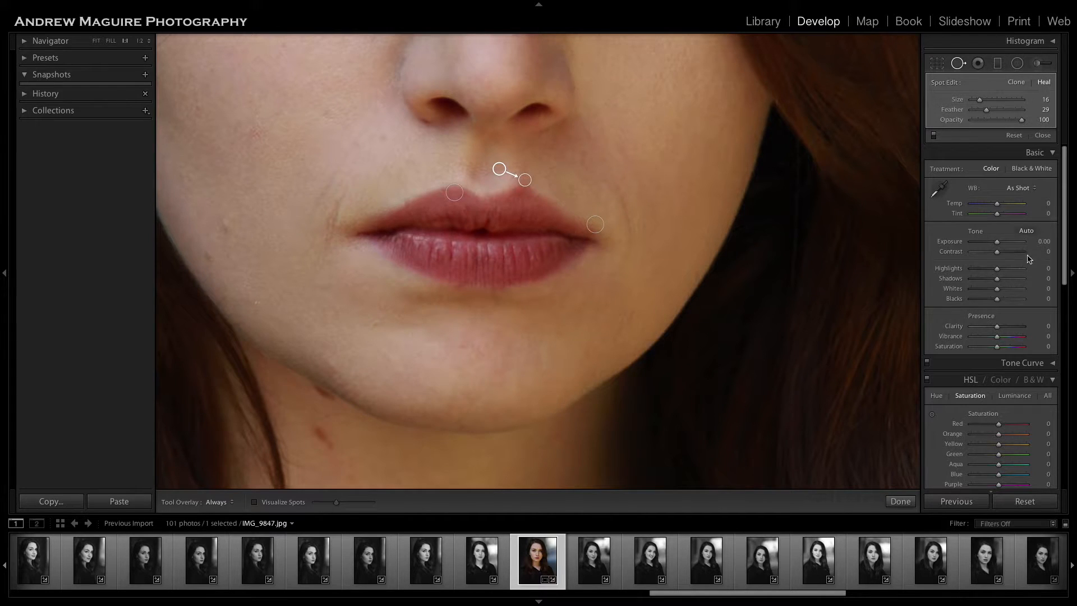
click(900, 501)
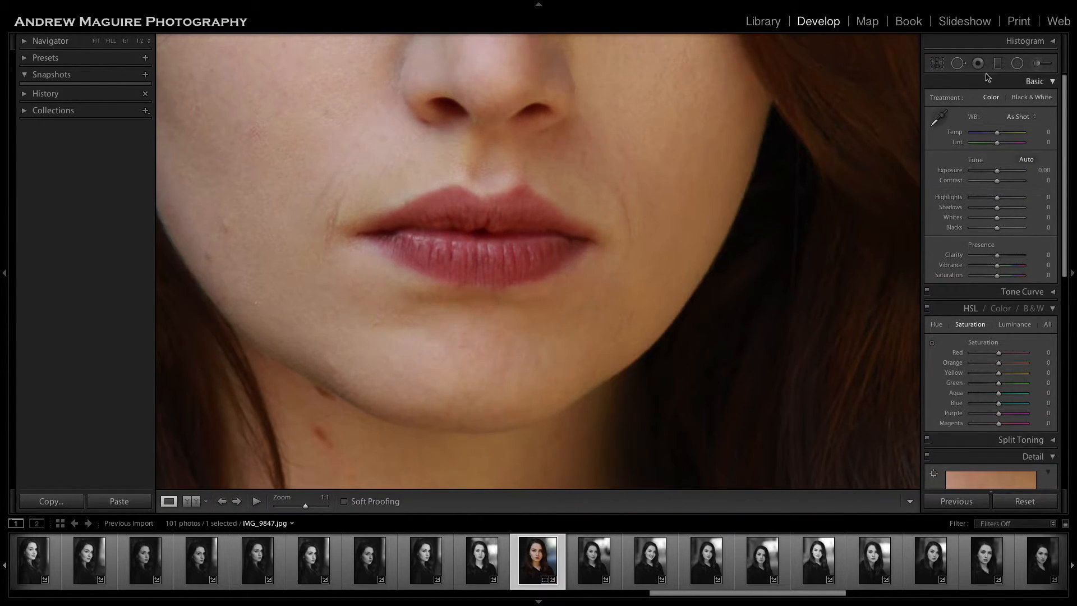
Heal the right lip peak with brush size 25, sampling from the upper lip just beside it toward the centre.
click(958, 63)
scroll(525, 195, up, 3)
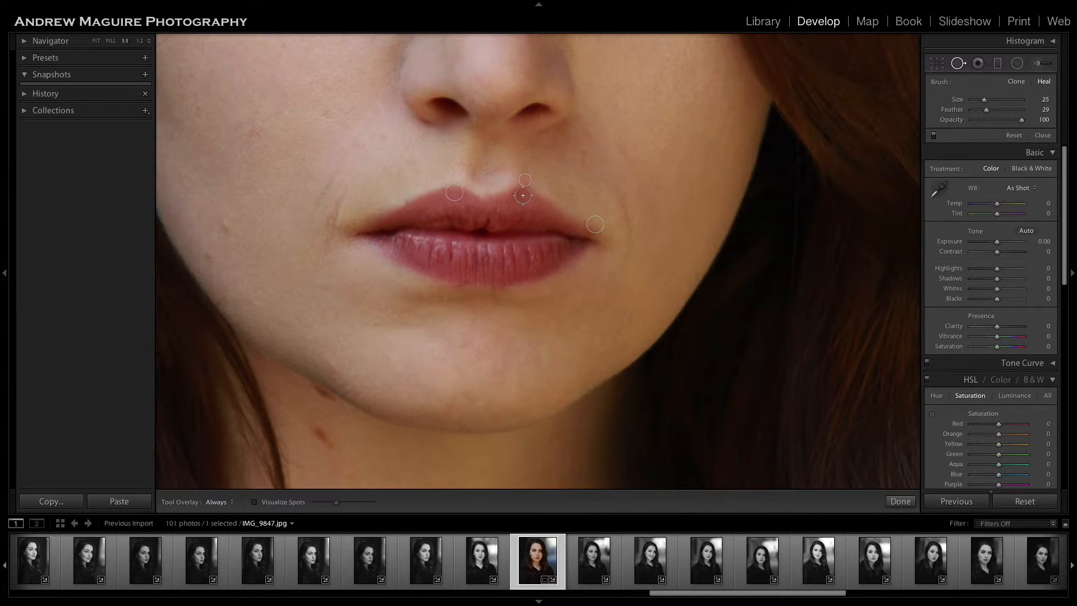
click(522, 193)
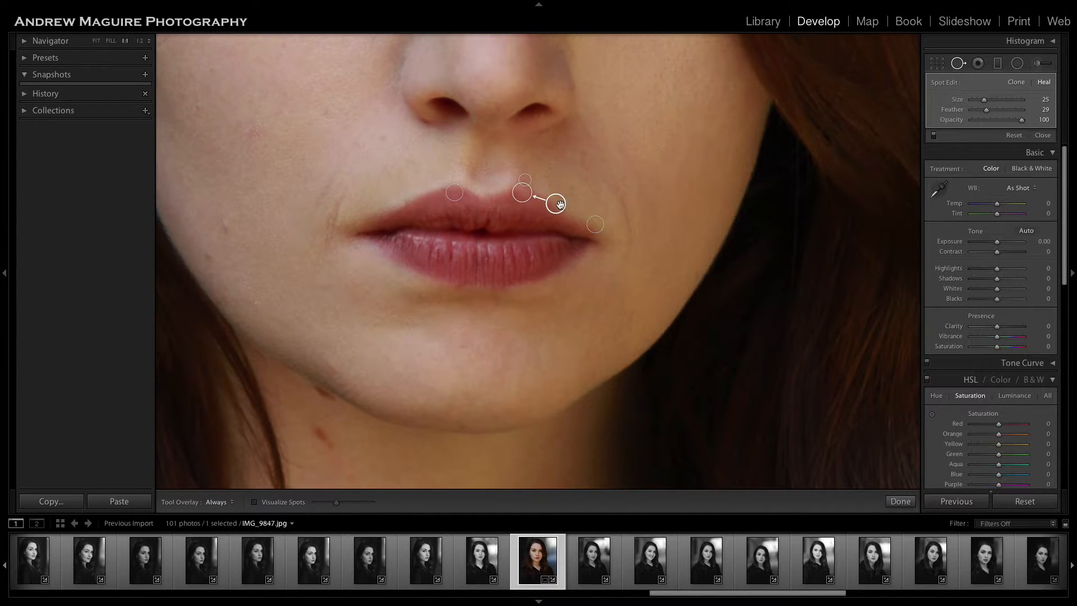
drag(550, 211, 508, 202)
key(q)
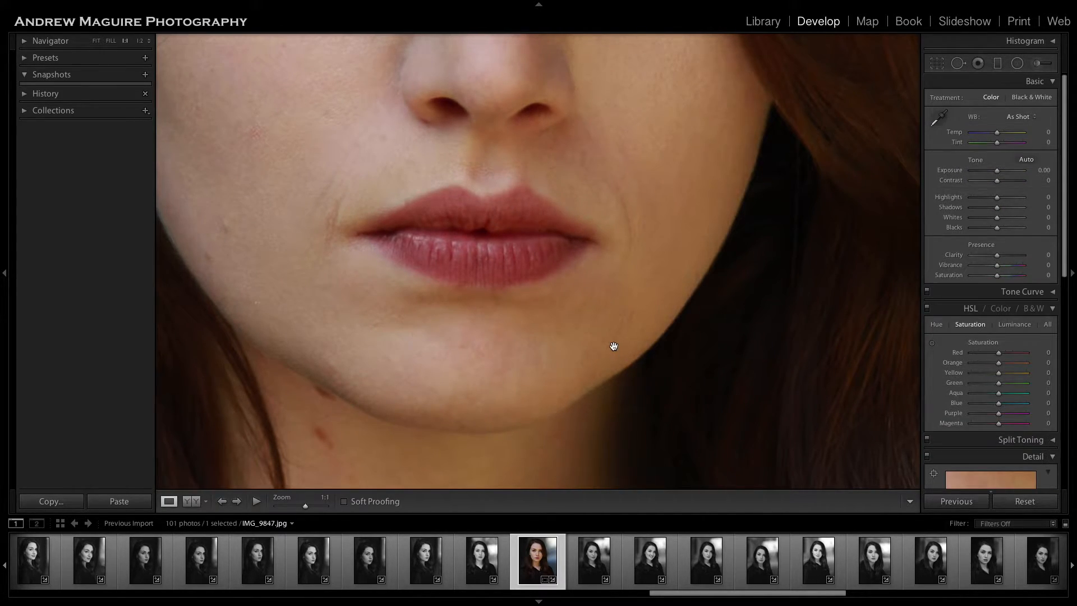
click(515, 231)
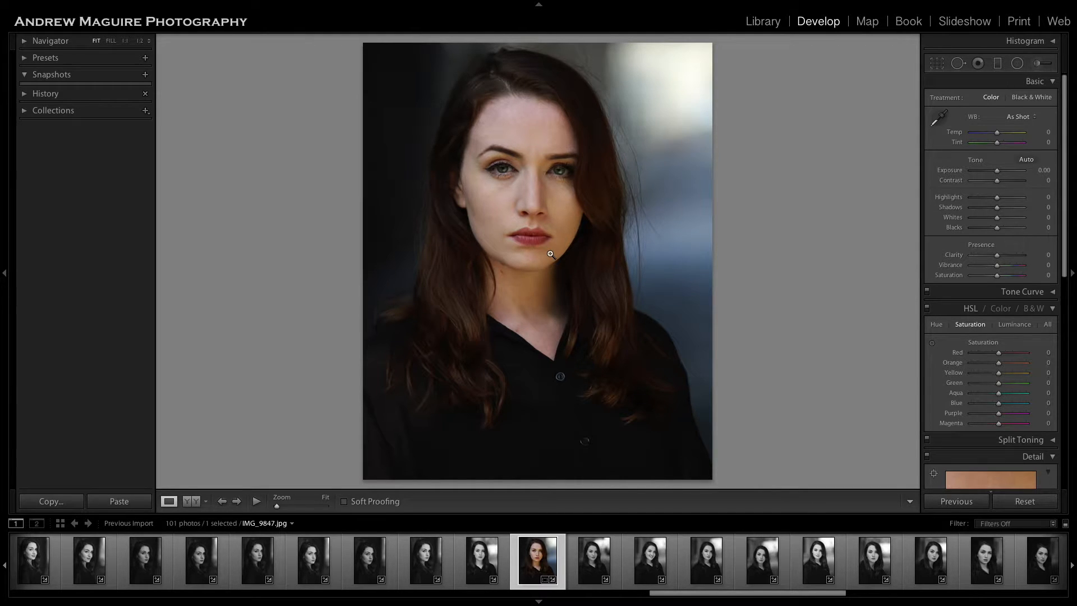
Heal the curved stray hair on the cheek beside the ear with a brush stroke of size 7.
click(507, 188)
scroll(510, 219, up, 3)
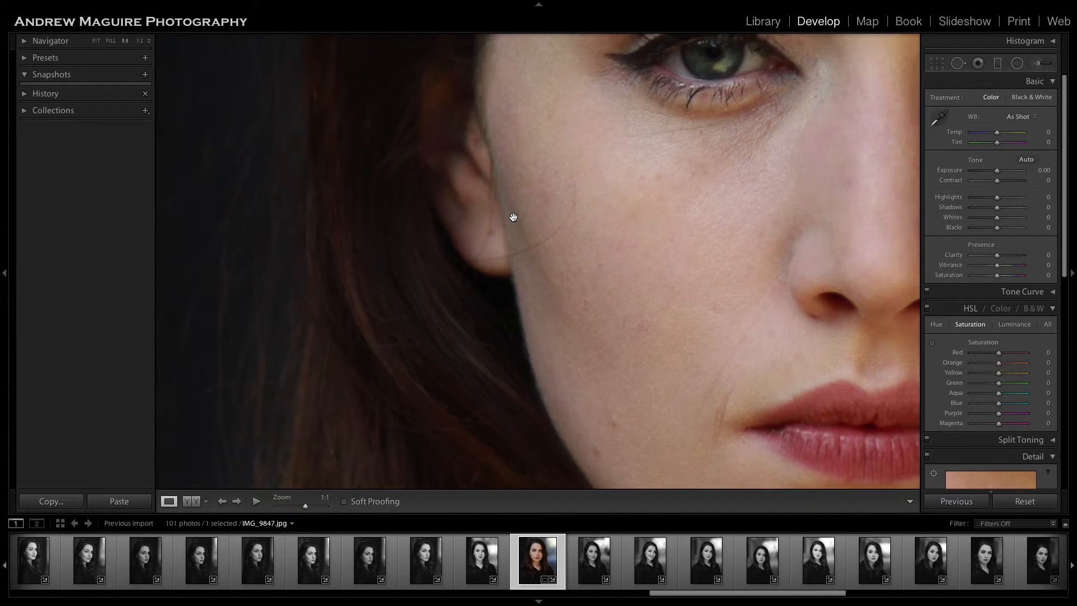
scroll(512, 218, up, 2)
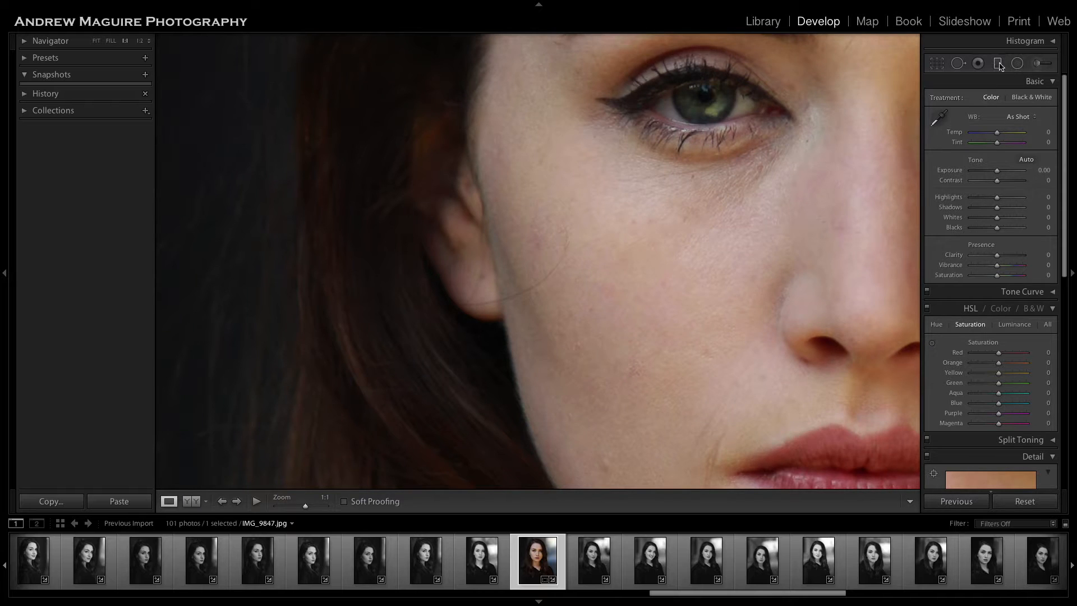
click(958, 63)
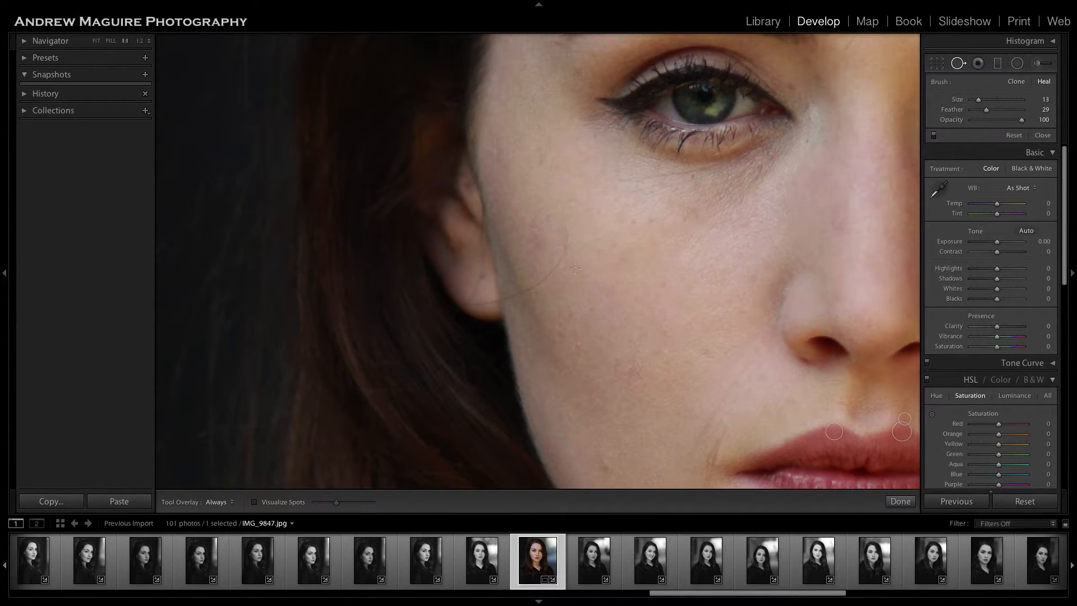
click(900, 501)
drag(553, 286, 572, 241)
click(958, 63)
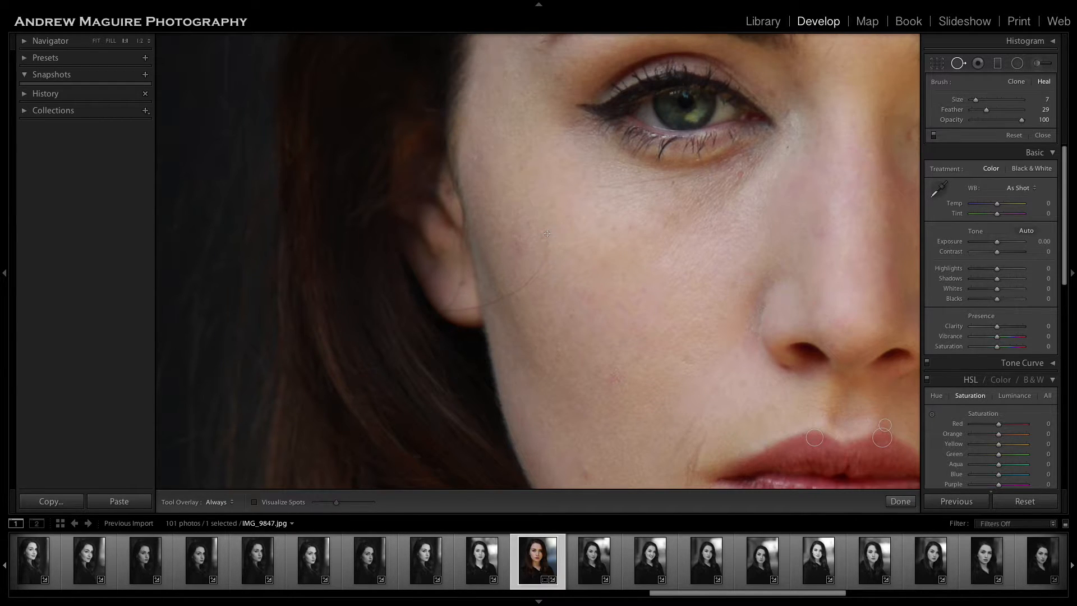
mouse_move(547, 233)
mouse_down()
mouse_move(538, 271)
mouse_move(512, 291)
mouse_up()
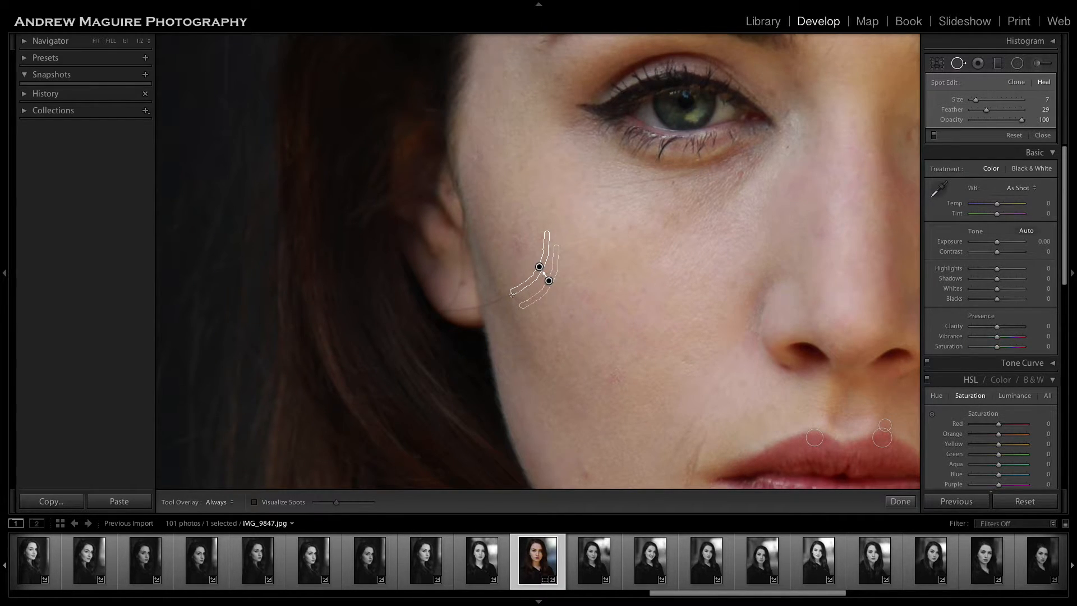
click(901, 501)
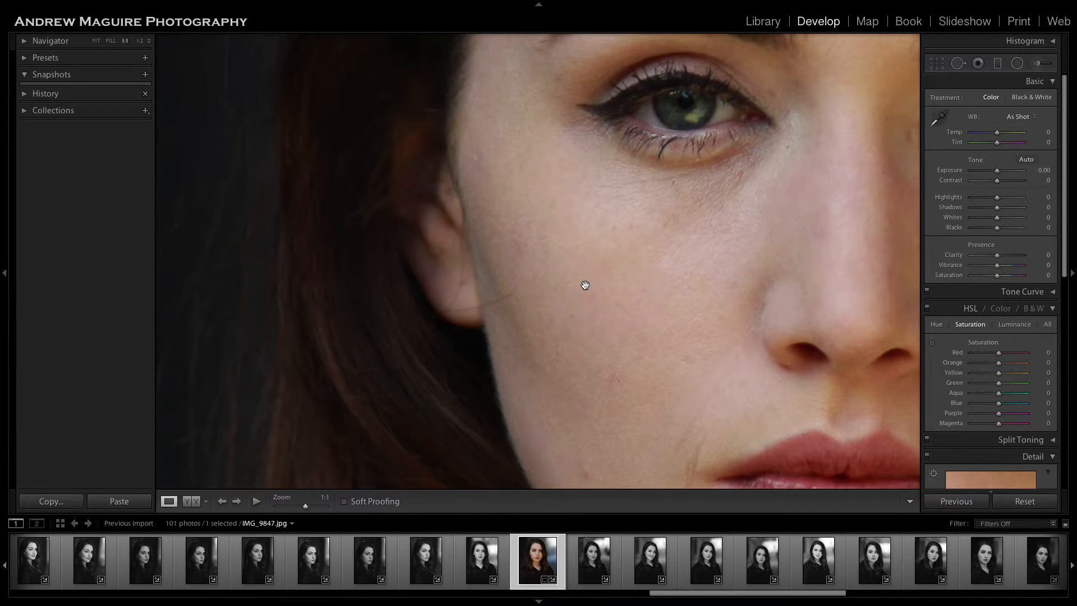
Heal the remaining end of the stray hair next to the earlobe with brush size 7.
click(958, 63)
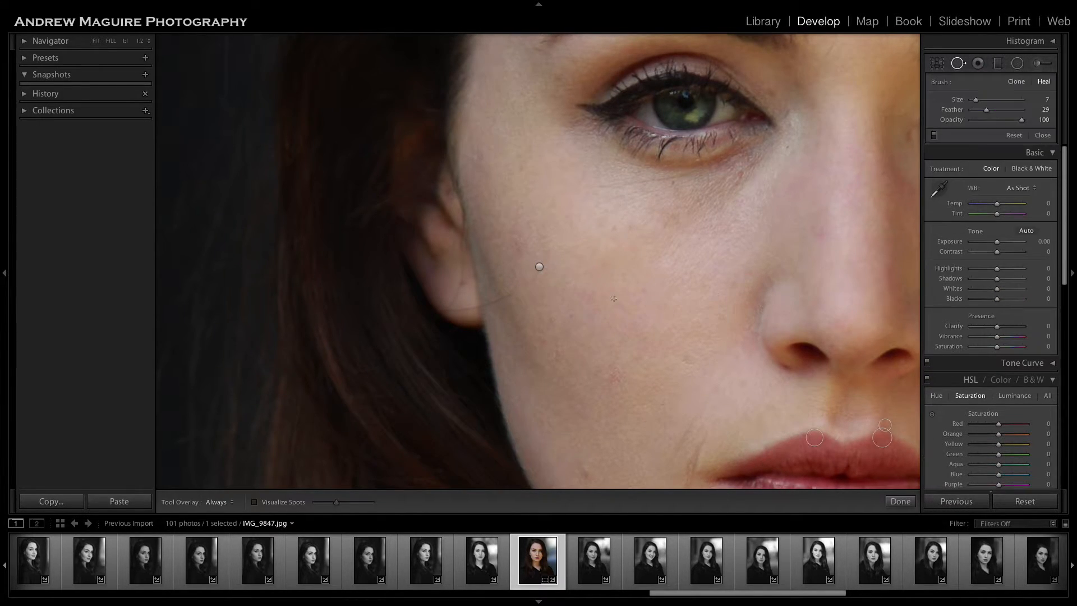
drag(512, 293, 479, 305)
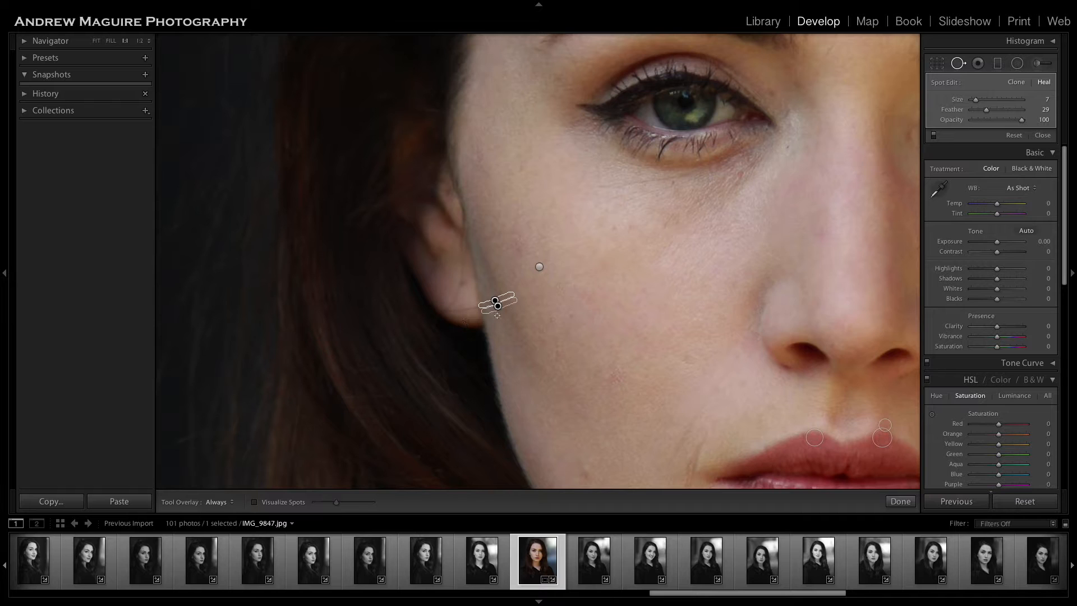
click(900, 501)
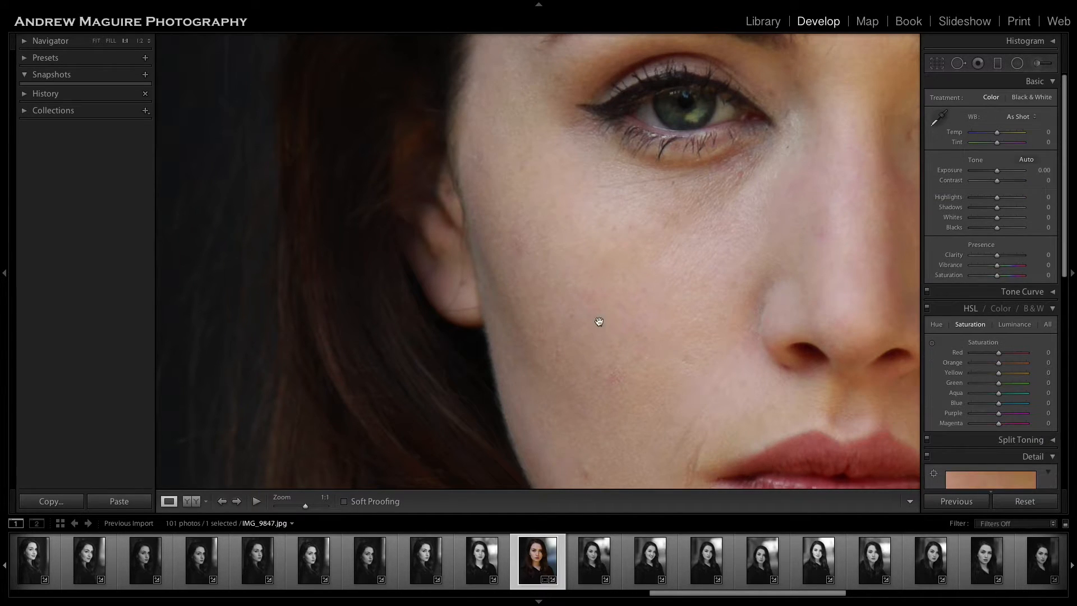
Move the sampling area of the stray hair heal beside the earlobe onto the cheek skin just below the healed stroke.
click(958, 62)
click(495, 301)
click(491, 312)
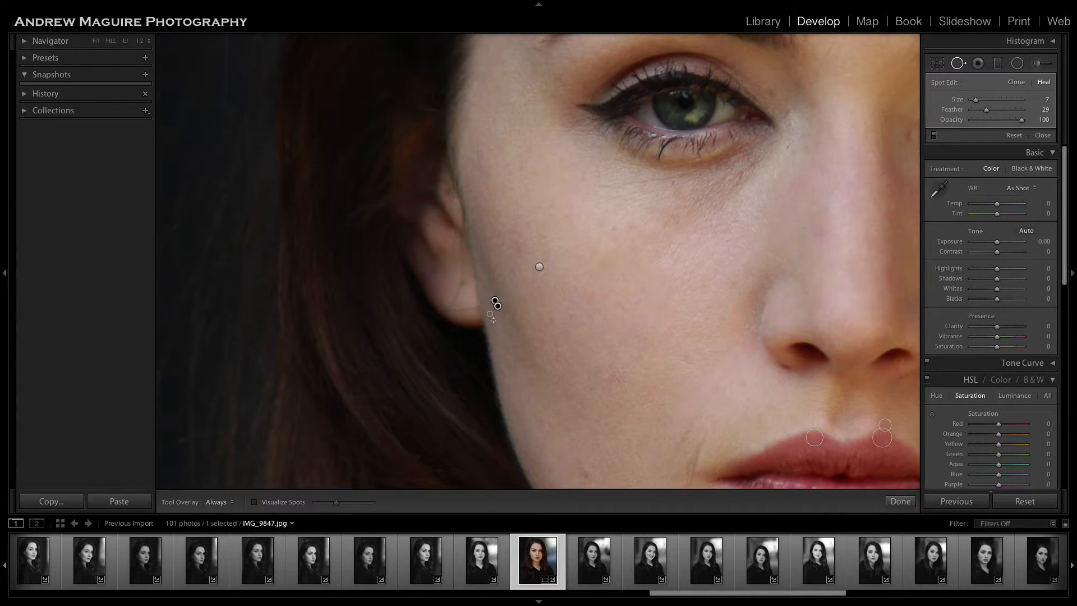
key(Delete)
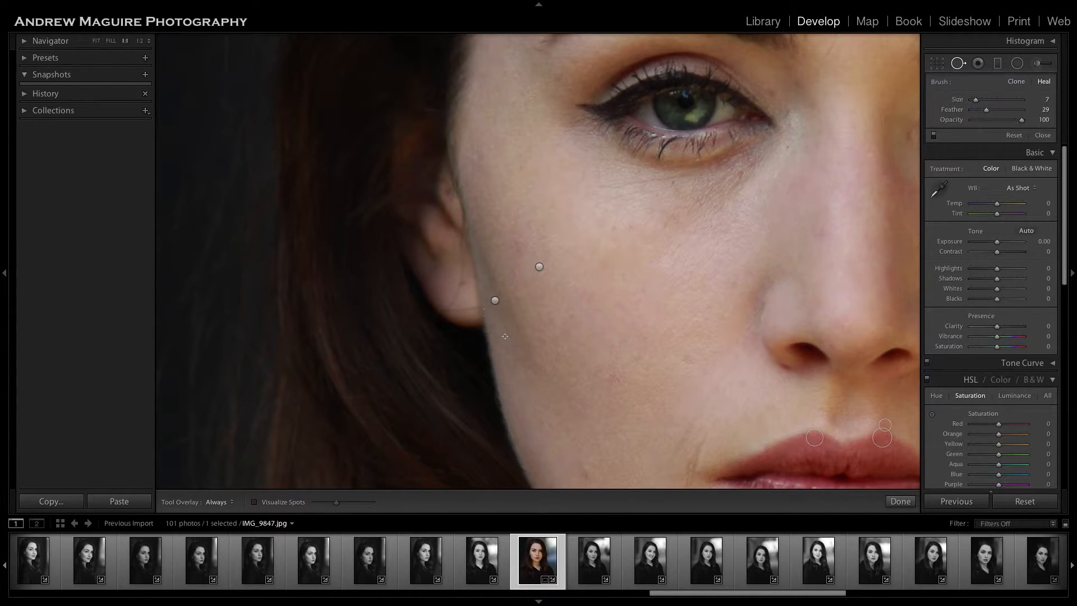
click(495, 301)
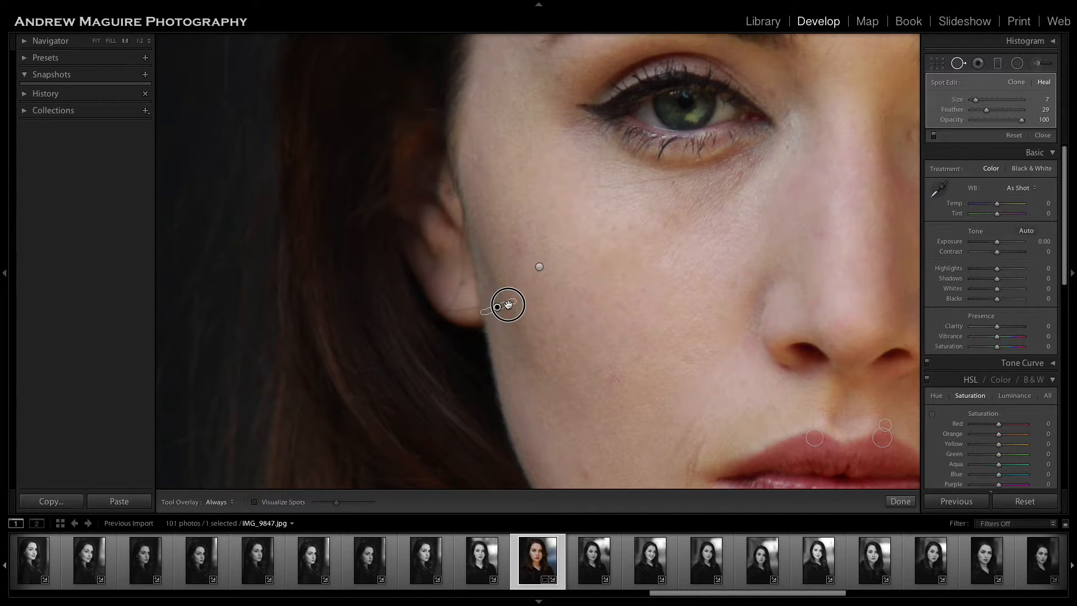
drag(508, 305, 514, 305)
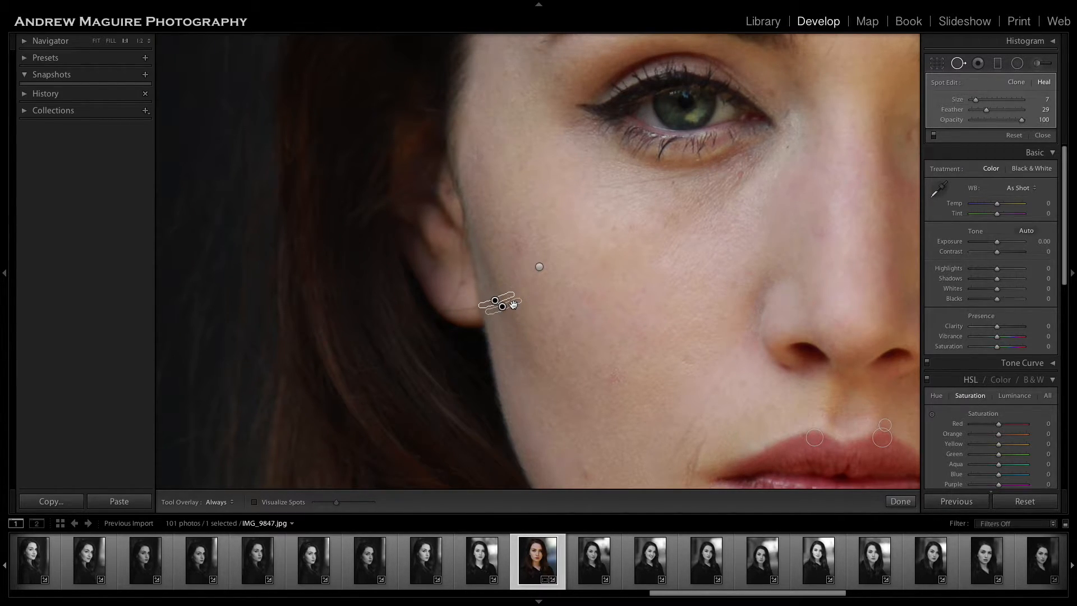
Heal the line crossing the earlobe with a brush stroke of size 7, sampling from the earlobe skin just above it.
mouse_move(478, 308)
mouse_down()
mouse_move(442, 311)
mouse_move(465, 304)
mouse_move(473, 315)
mouse_up()
click(901, 501)
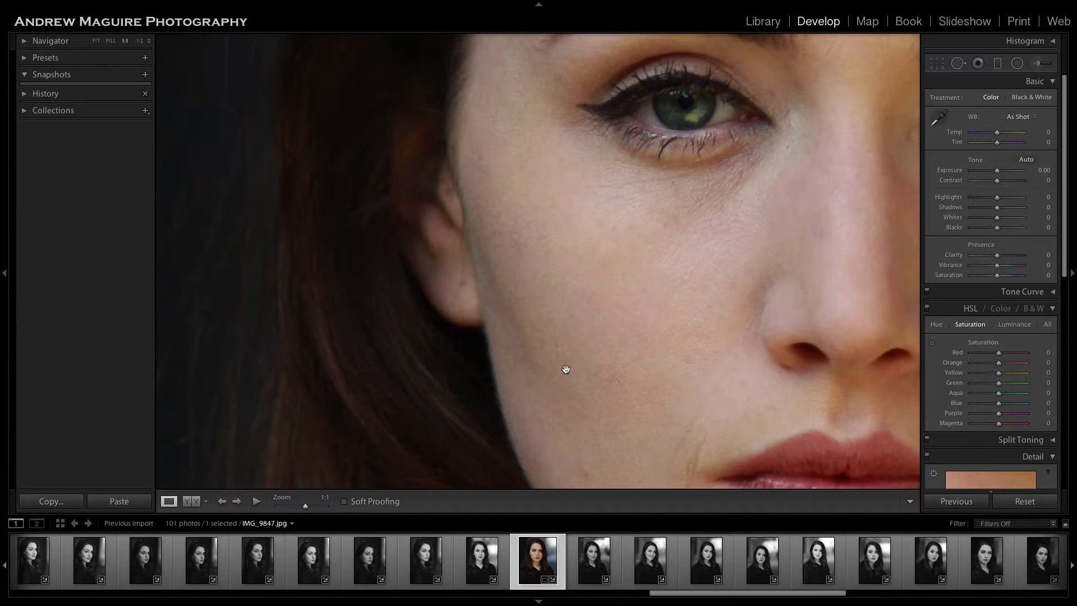
click(461, 315)
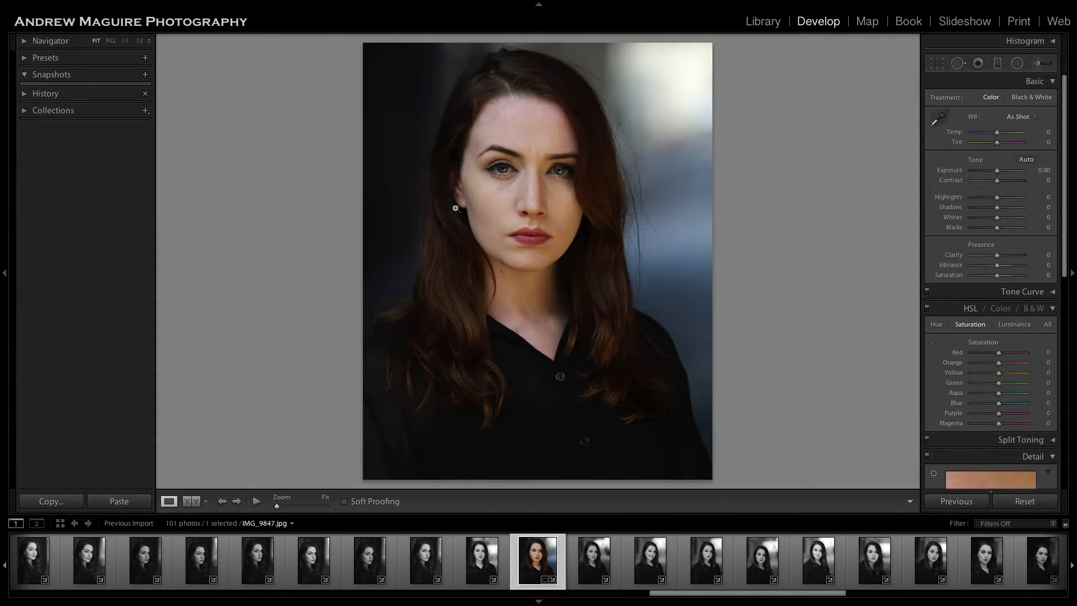
click(455, 208)
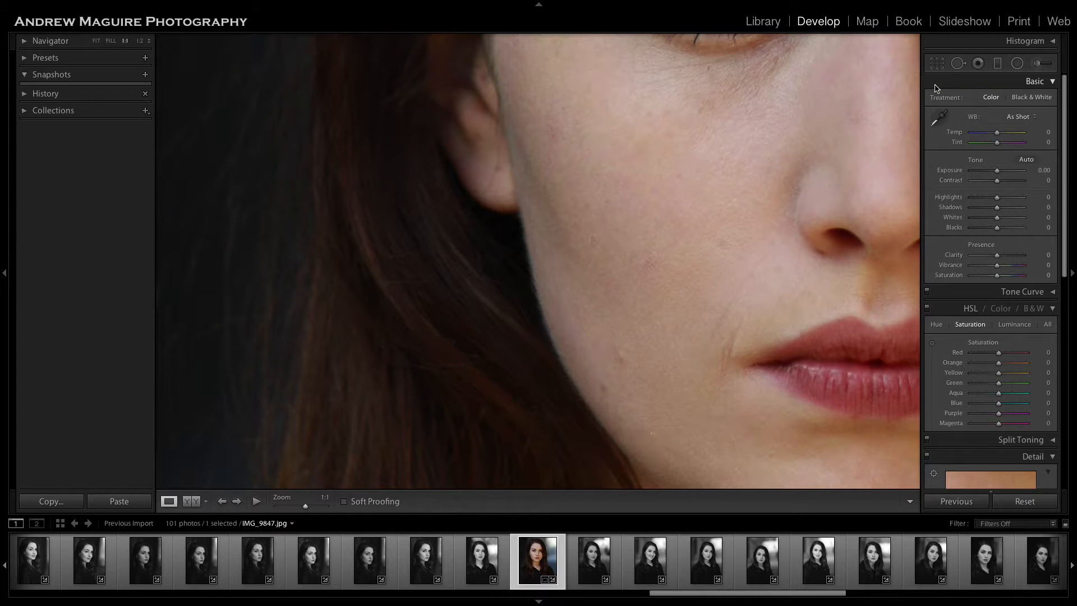
click(959, 63)
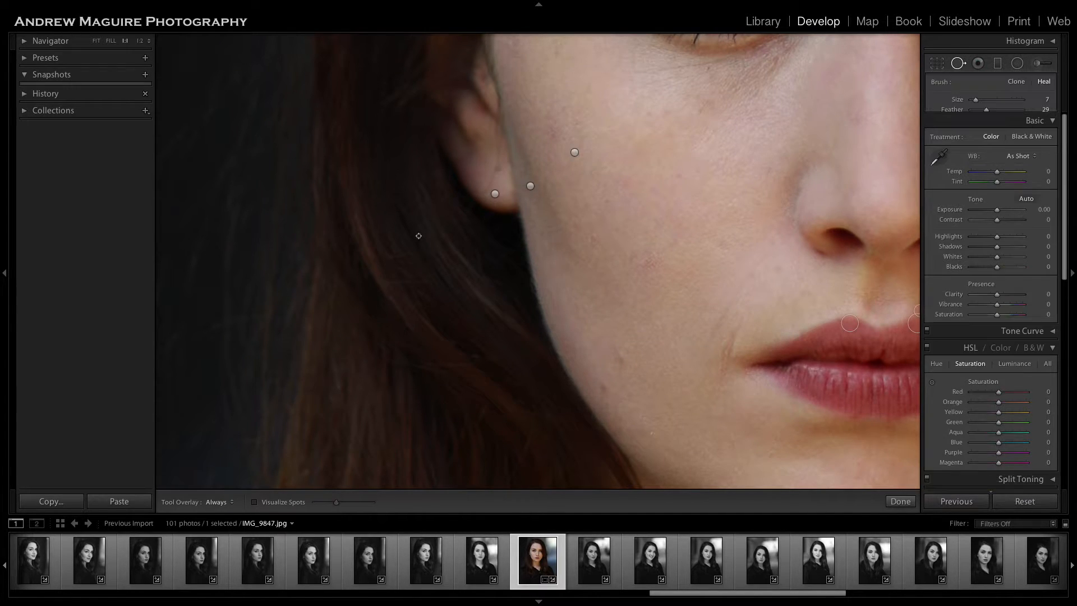
mouse_move(478, 196)
mouse_down()
mouse_move(516, 197)
mouse_move(507, 201)
mouse_move(509, 190)
mouse_up()
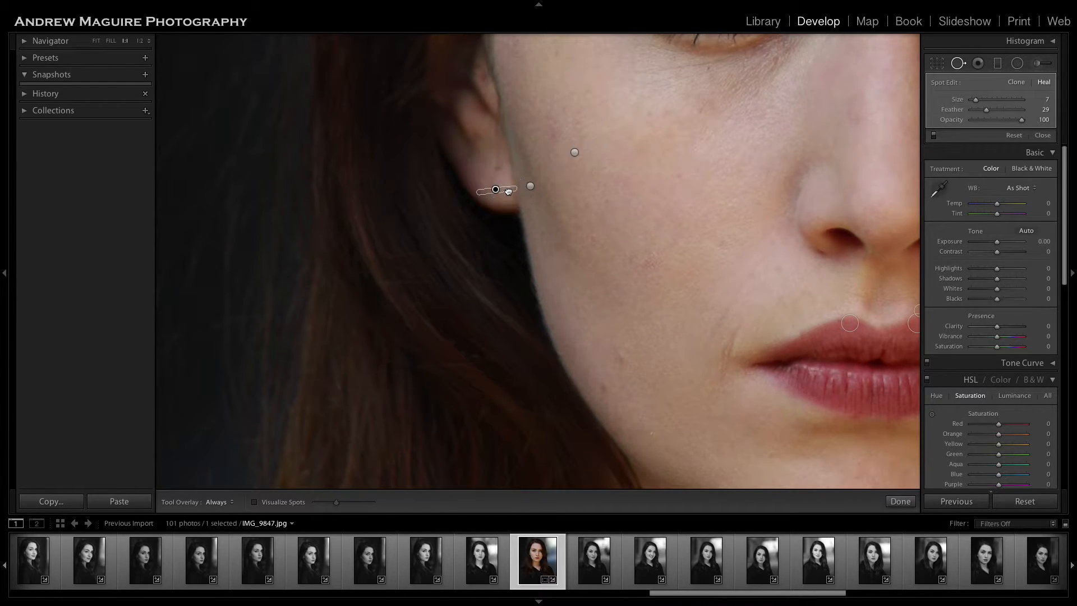
click(898, 502)
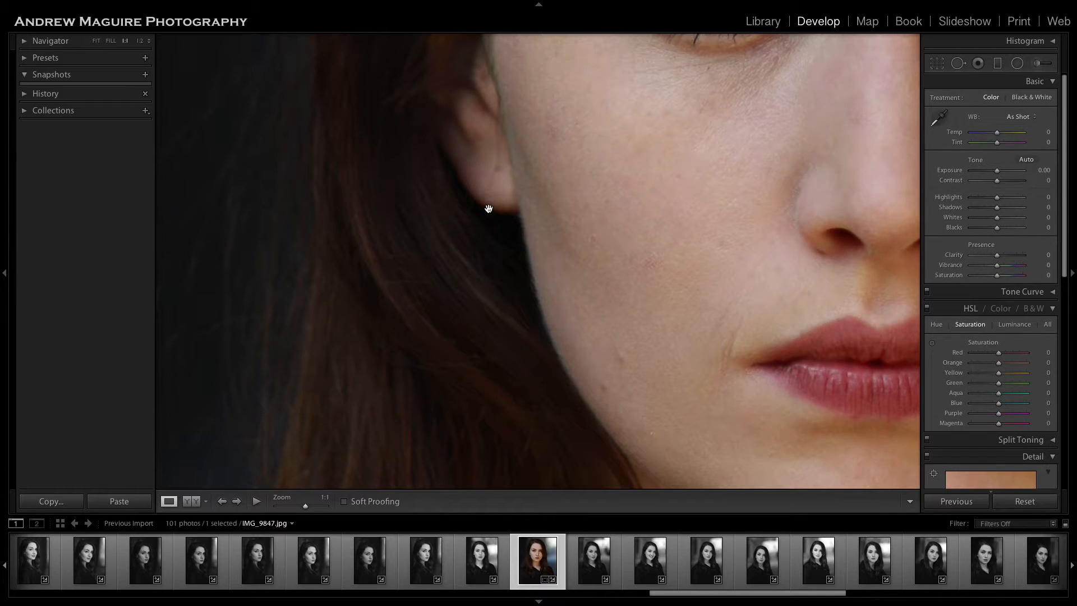
Heal the line running up the earlobe with brush strokes of size 10, sampling from the ear skin right beside it.
click(959, 63)
scroll(499, 133, up, 4)
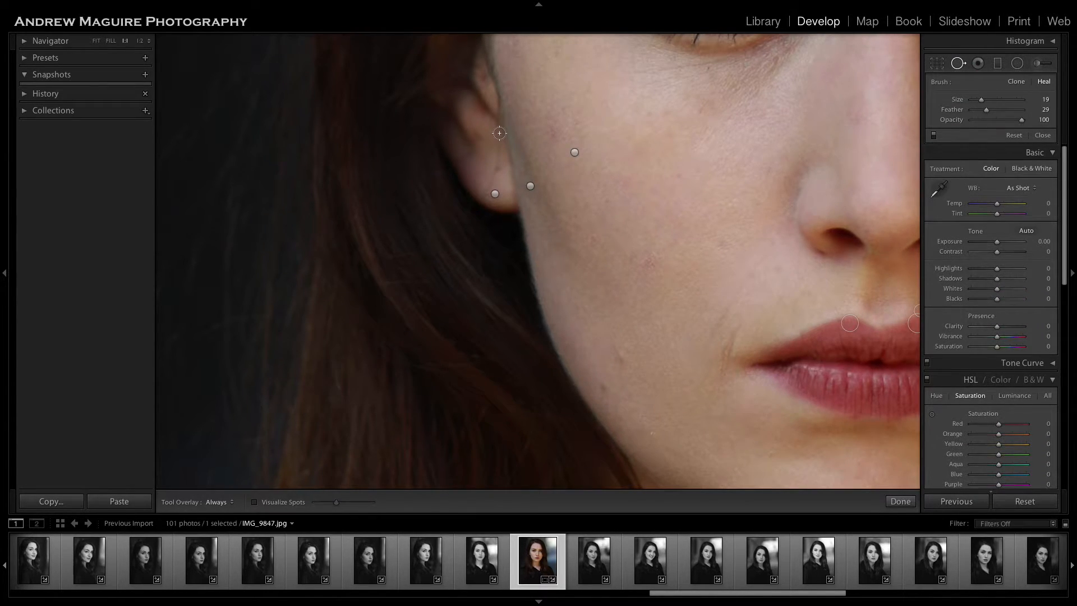
click(488, 184)
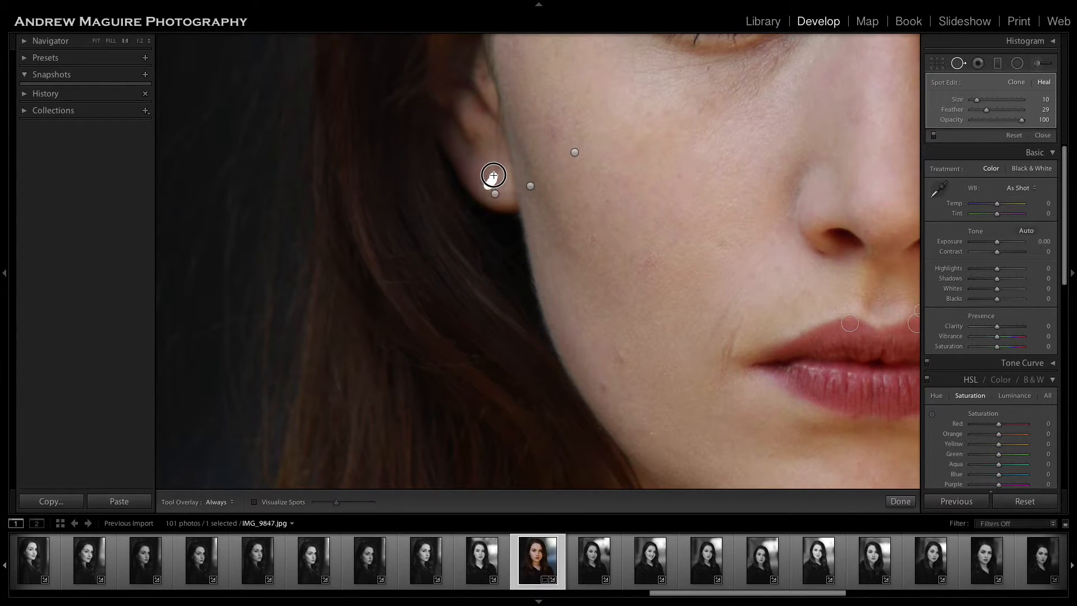
mouse_move(493, 175)
mouse_down()
mouse_move(558, 202)
mouse_move(485, 180)
mouse_move(497, 128)
mouse_up()
drag(507, 177, 488, 158)
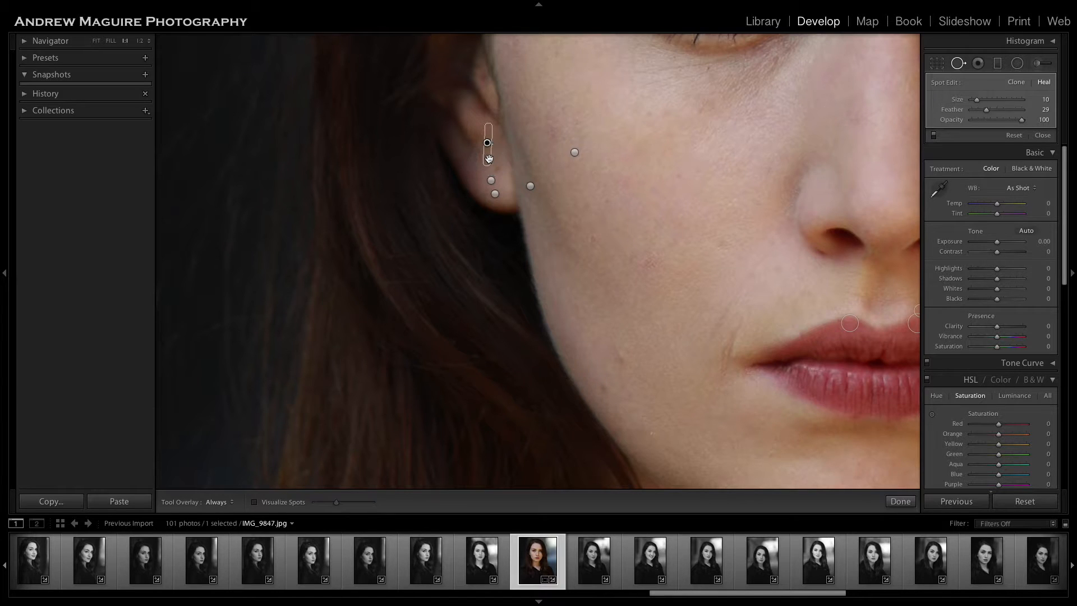
click(901, 501)
Heal the spot on the forehead above the right eyebrow with brush size 19, sampling from skin diagonally above it.
click(686, 326)
click(498, 214)
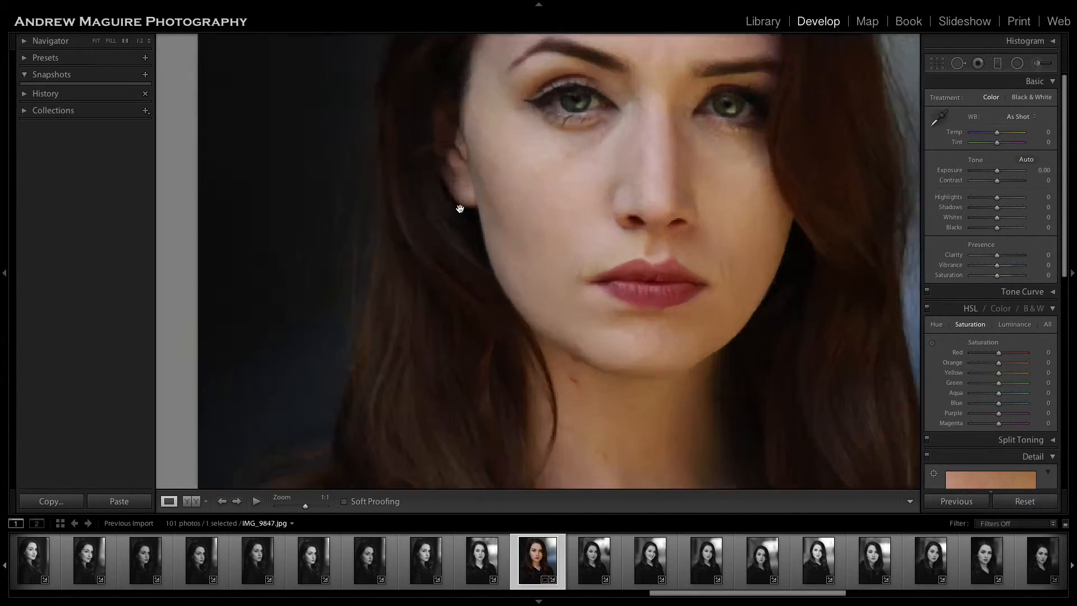
click(473, 199)
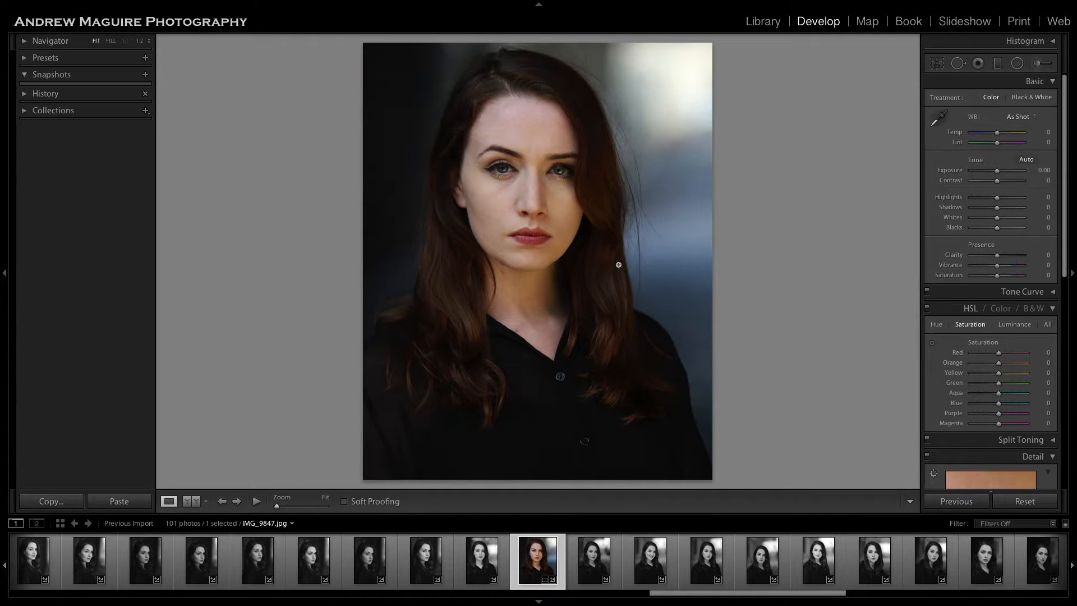
click(520, 202)
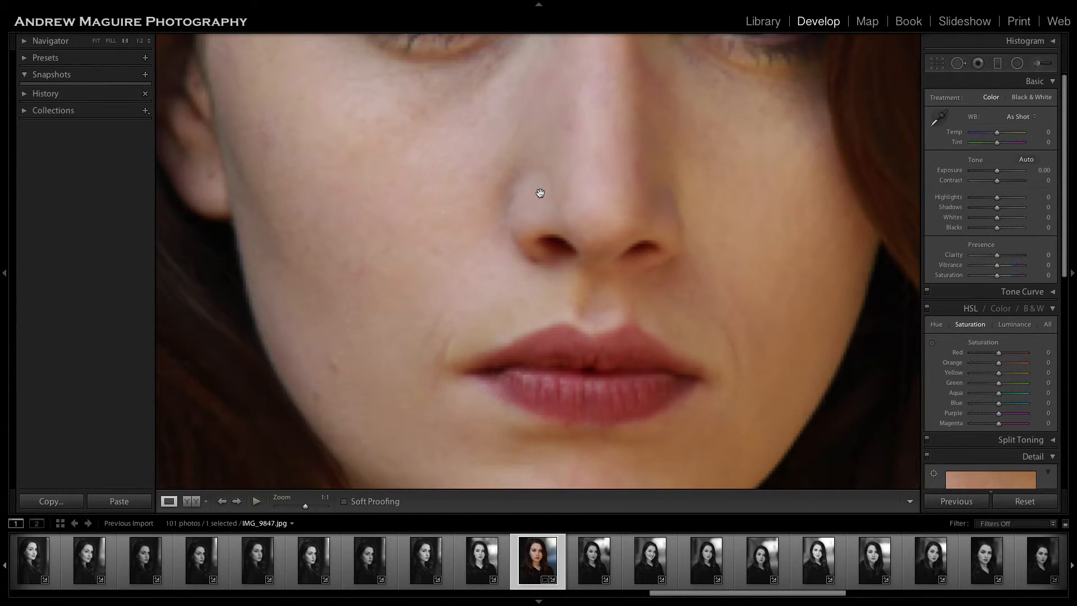
scroll(540, 193, up, 10)
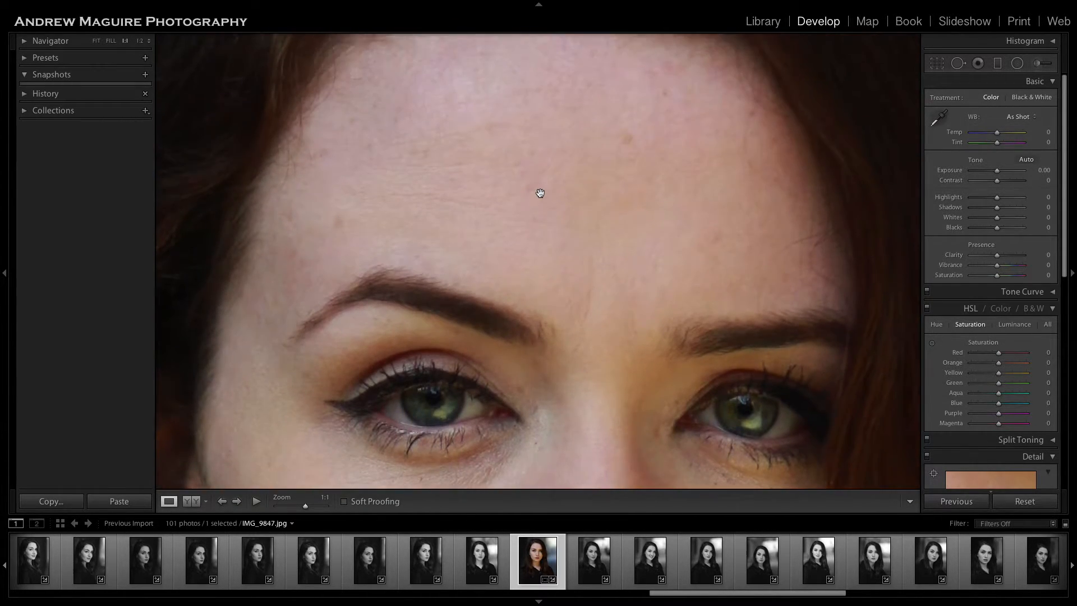
click(958, 63)
click(716, 336)
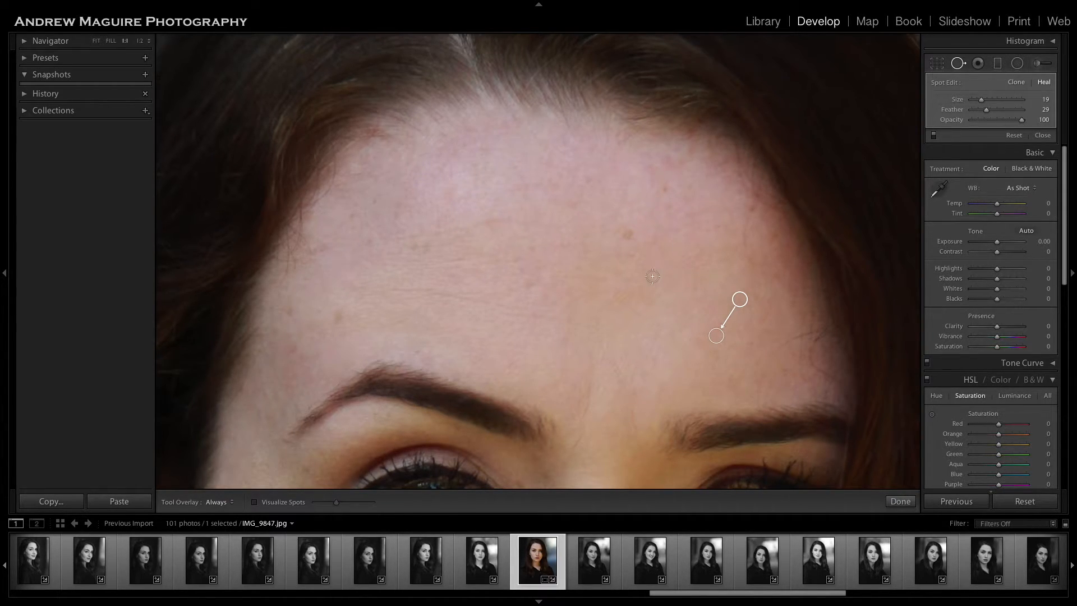
Heal the small spots on the upper forehead just below the hairline with brush size 31, sampling from adjacent skin.
click(666, 162)
click(649, 166)
click(649, 154)
click(678, 164)
drag(656, 164, 661, 177)
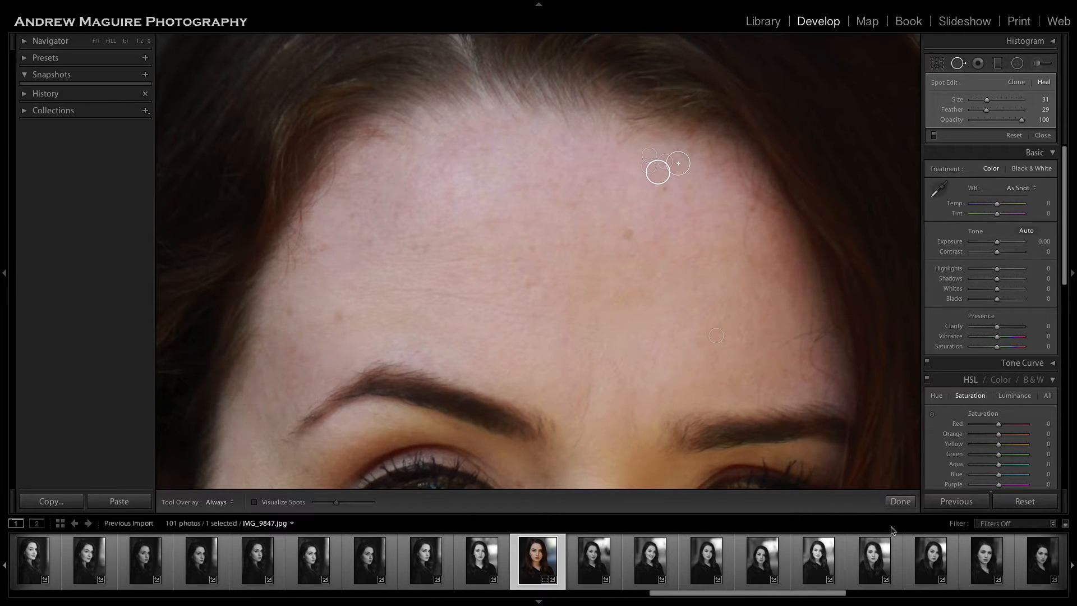
click(901, 501)
Heal the stray hair on the temple between the hairline and the left eyebrow's tail with brush strokes of size 10.
drag(744, 400, 774, 328)
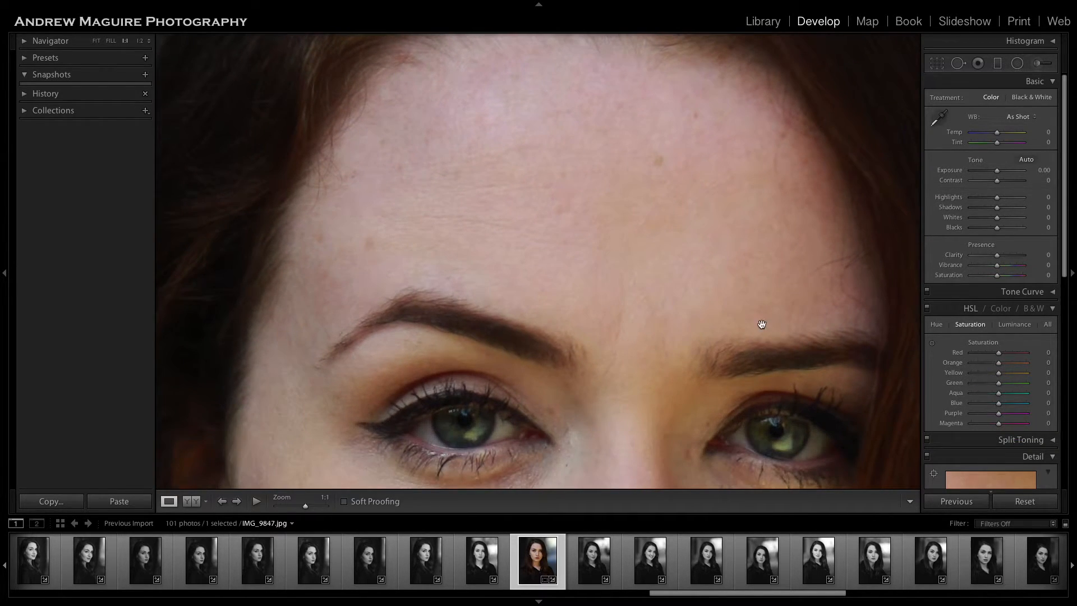
drag(796, 257, 666, 250)
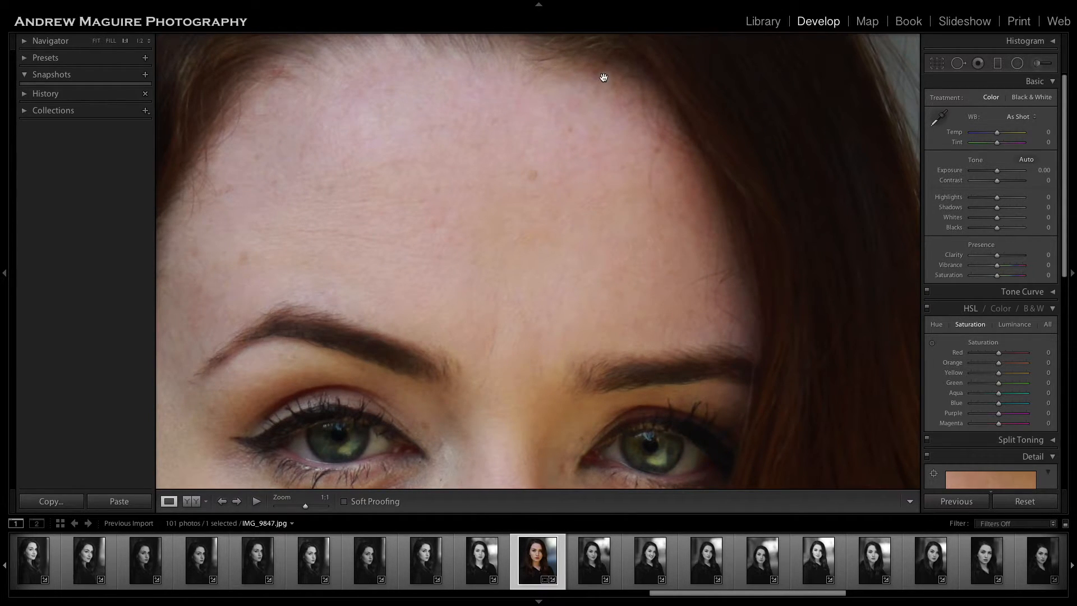
drag(667, 366, 767, 250)
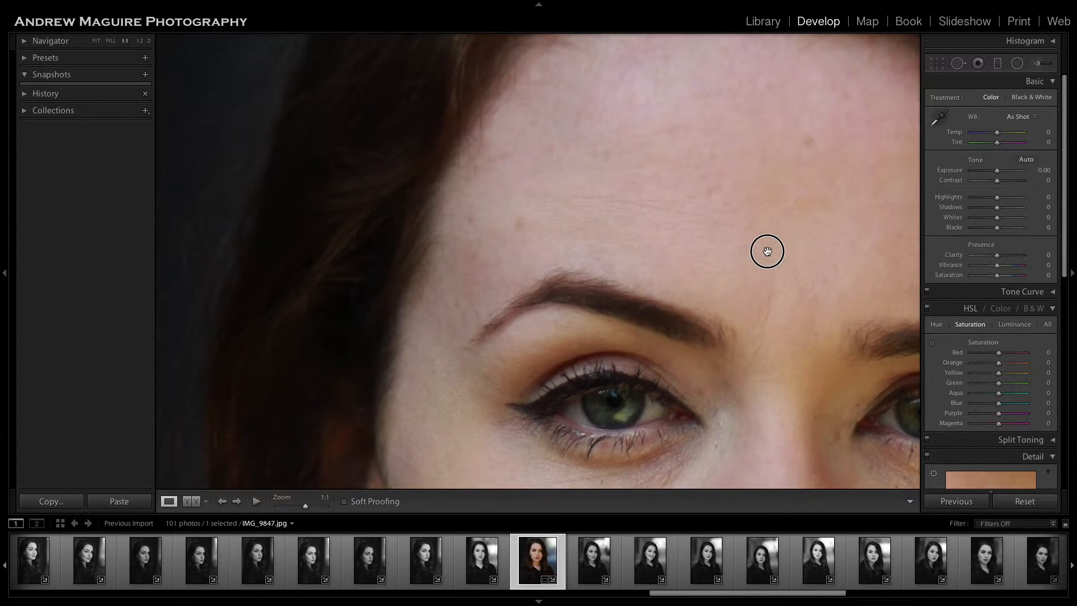
click(958, 63)
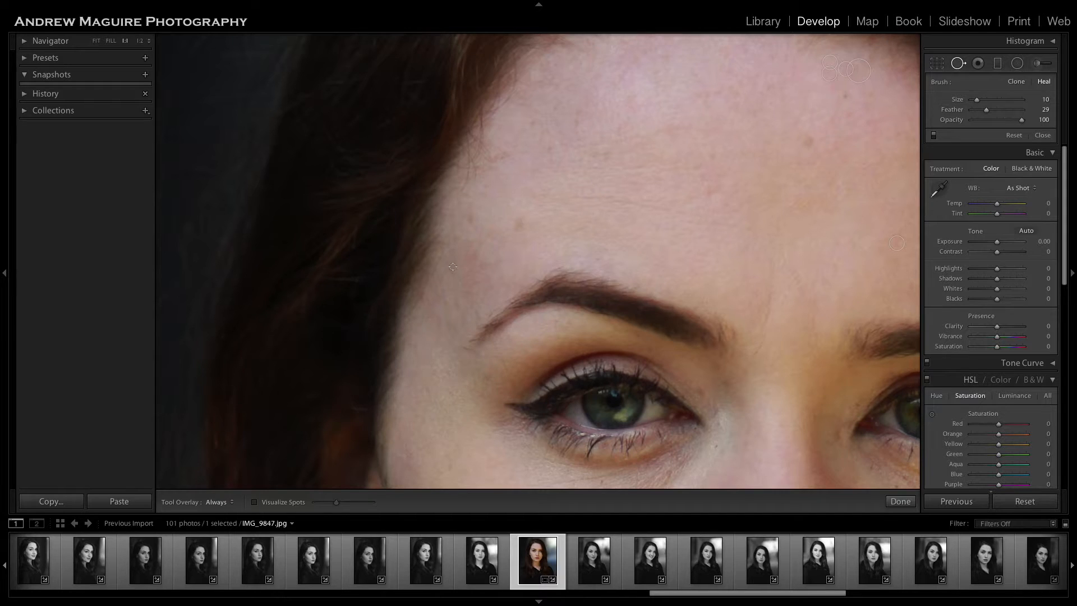
drag(441, 249, 474, 310)
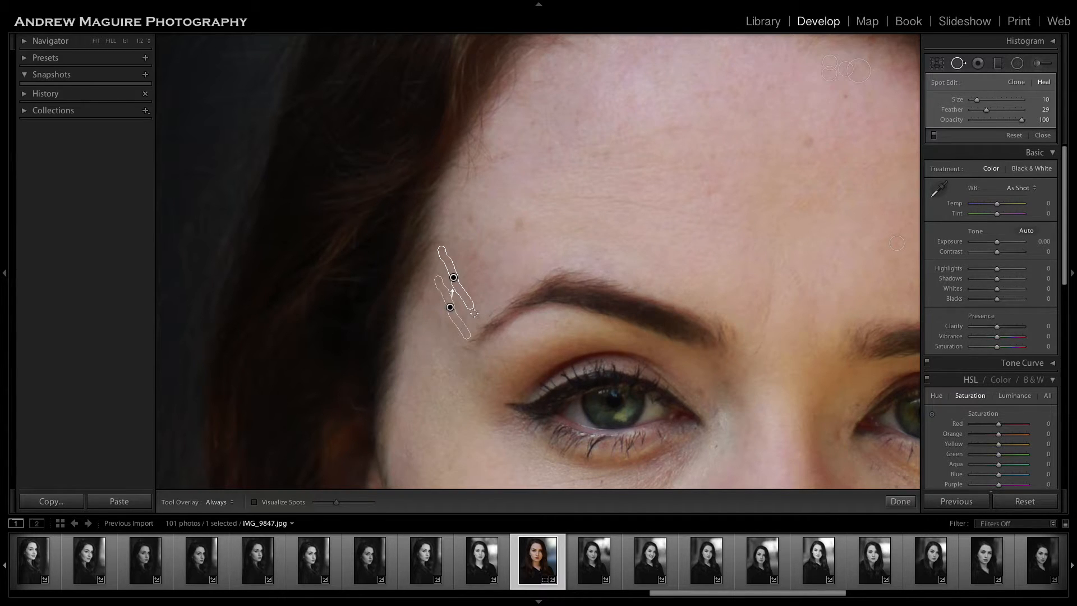
click(475, 309)
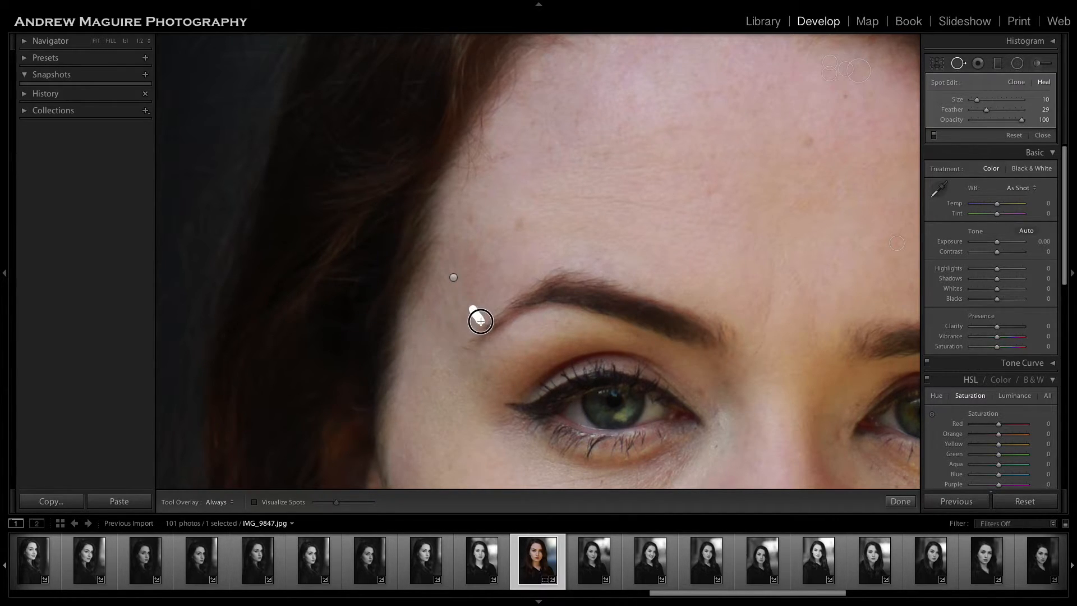
drag(490, 339, 515, 392)
click(900, 501)
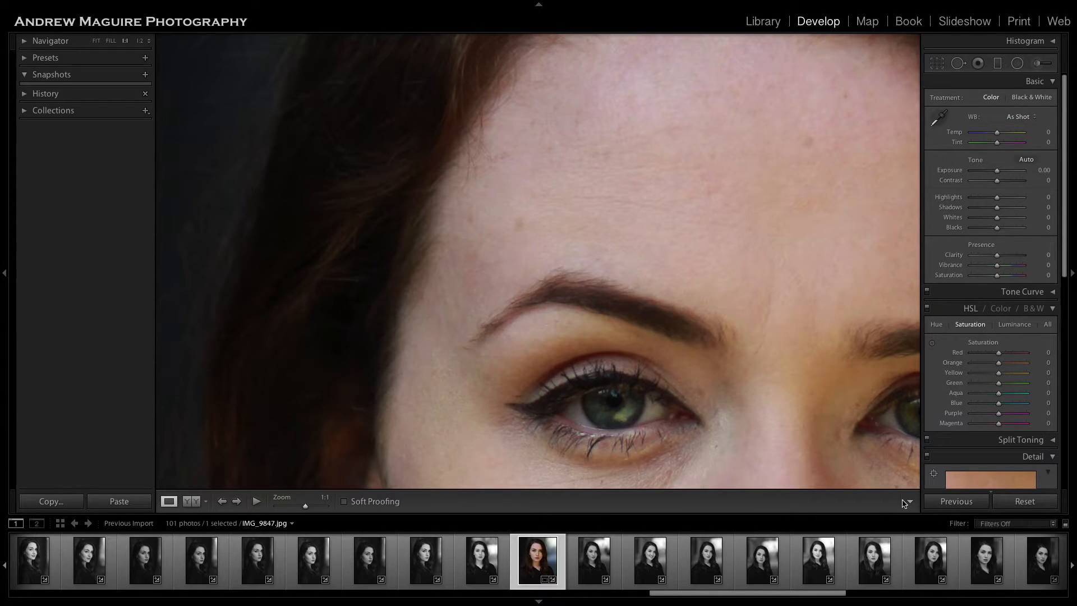
Heal the spot between the nose bridge and the right eye's inner corner with brush size 16, sampling from skin just above.
click(701, 332)
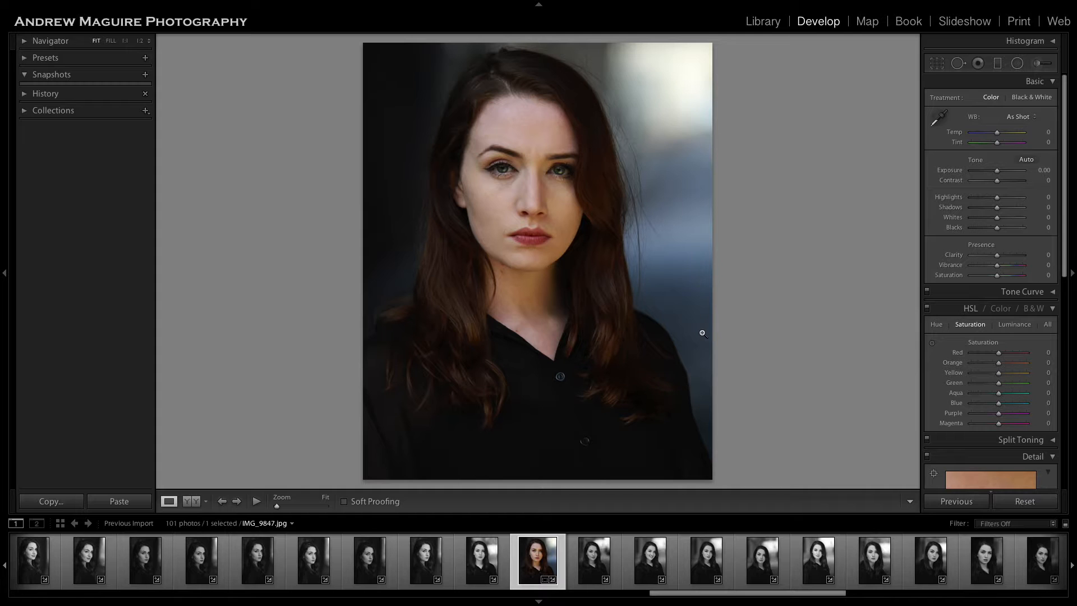
click(533, 224)
drag(557, 192, 553, 235)
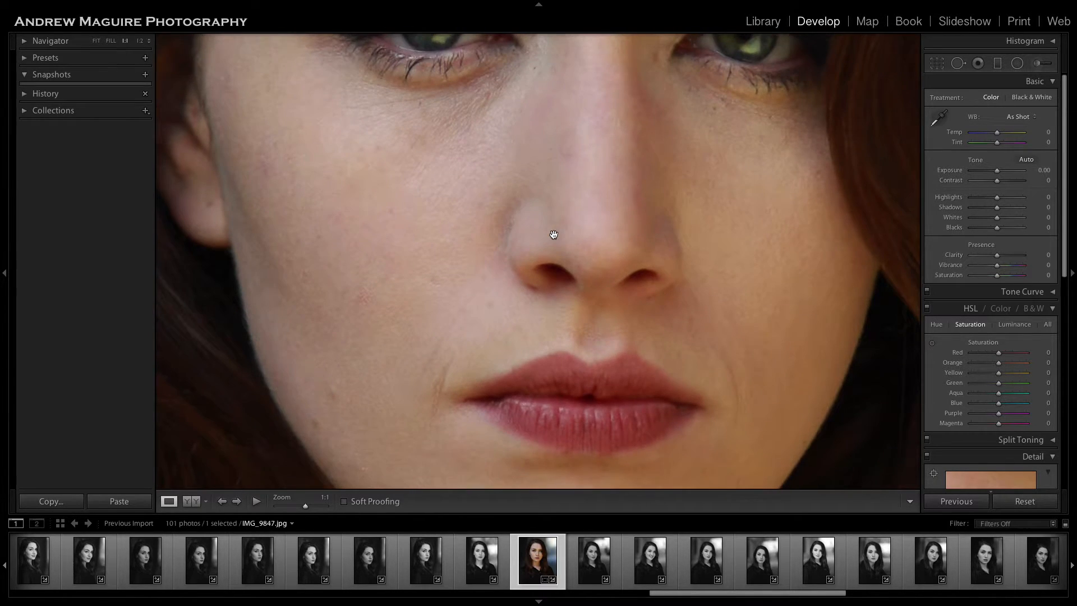
drag(660, 155, 643, 200)
click(959, 63)
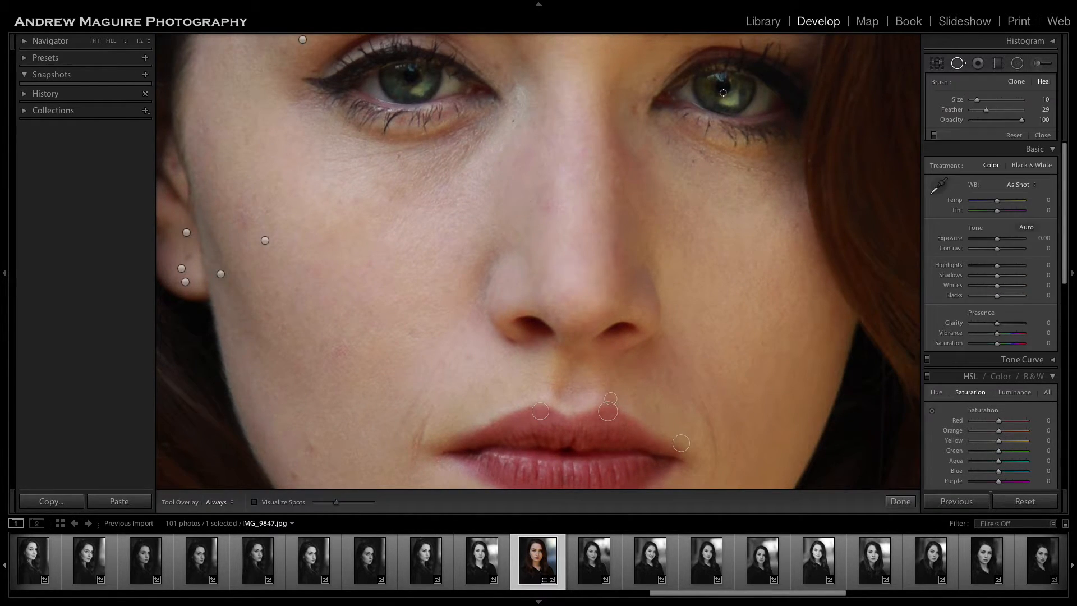
click(633, 109)
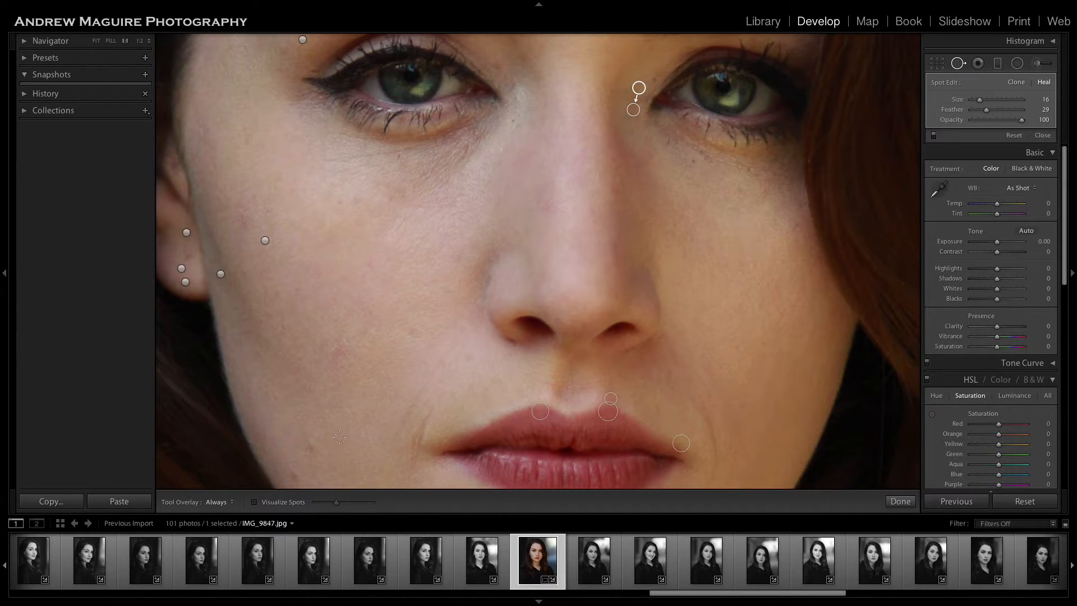
Heal the three blemishes on the left lower cheek, one near the jawline and two in the middle of the cheek.
click(312, 447)
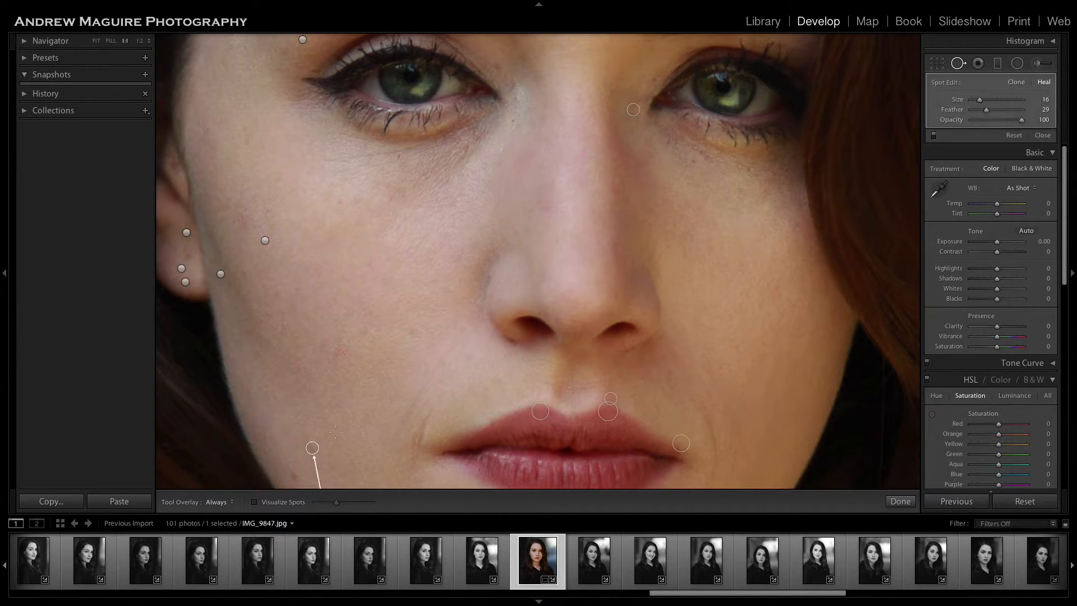
click(339, 351)
click(284, 328)
Heal the cluster of blemishes on the cheek beside the ear and the spot higher up near the temple with brush size 28.
click(245, 222)
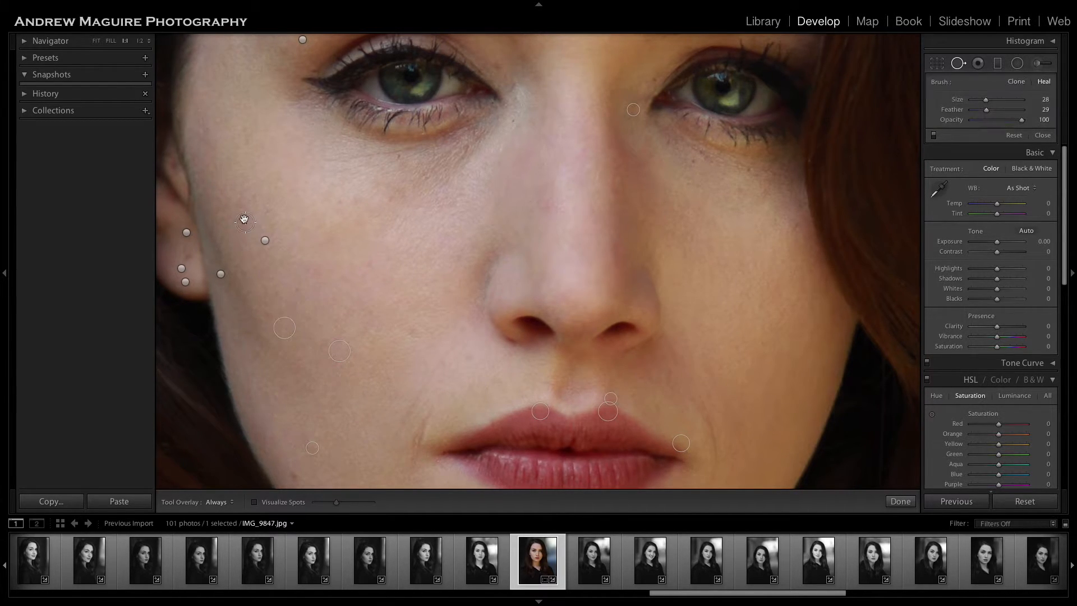
click(241, 205)
click(250, 196)
click(257, 214)
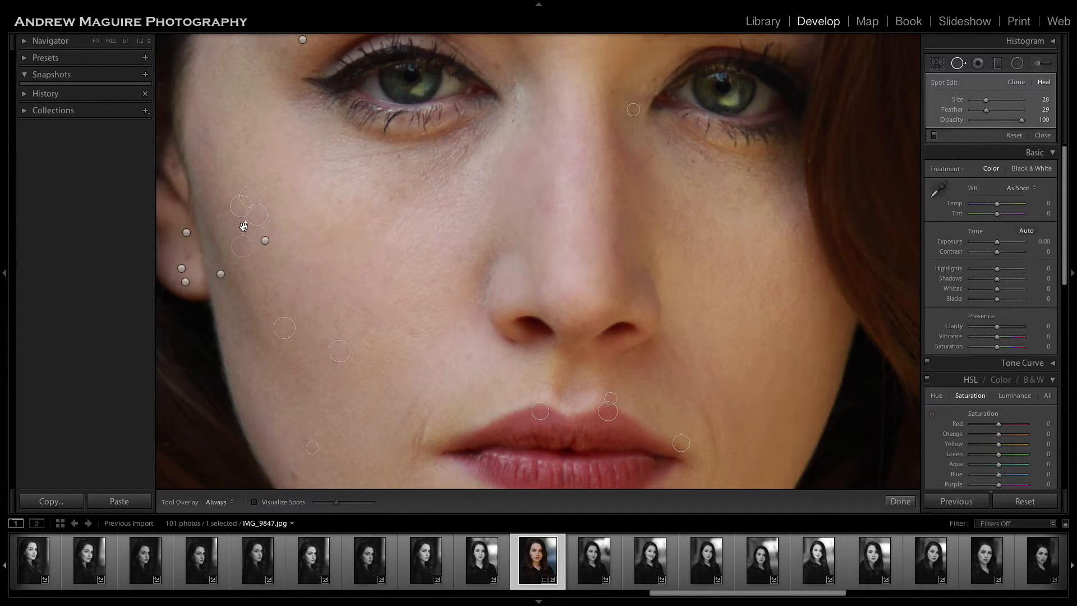
click(250, 239)
click(205, 130)
click(900, 501)
Heal the spot on the left side of the nose with brush size 28, sampling from the nose skin just below it.
drag(762, 319, 748, 339)
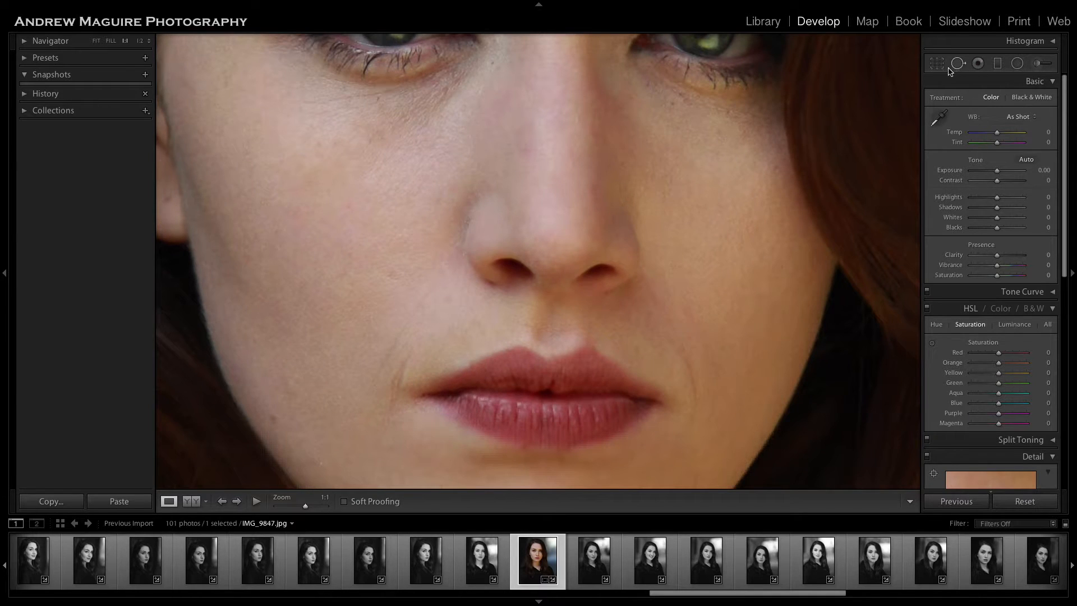
click(958, 62)
click(523, 148)
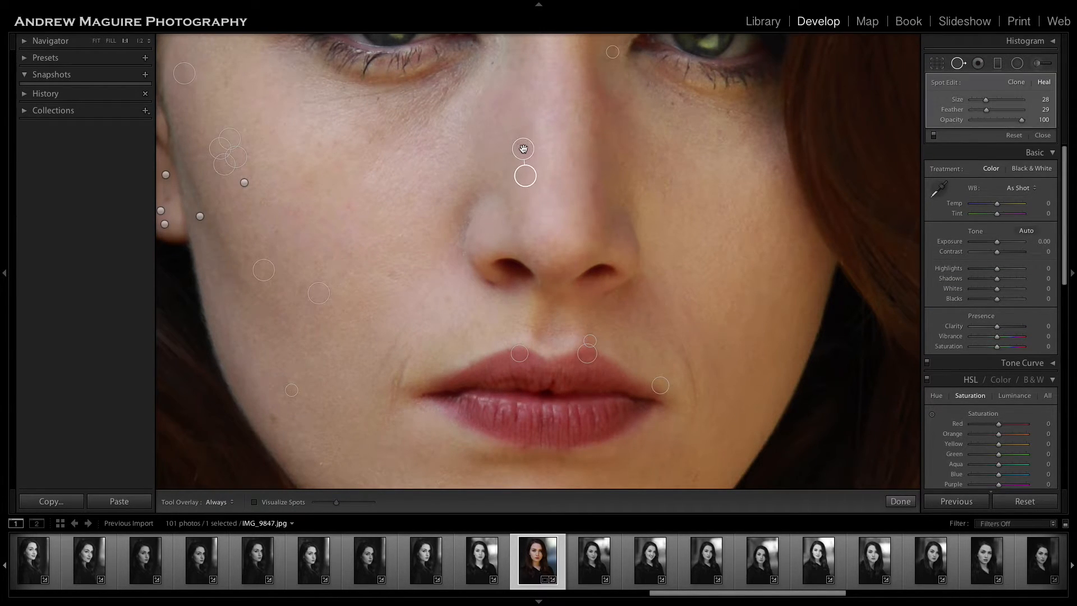
click(900, 501)
mouse_move(753, 433)
mouse_down()
mouse_move(746, 339)
mouse_move(759, 286)
mouse_up()
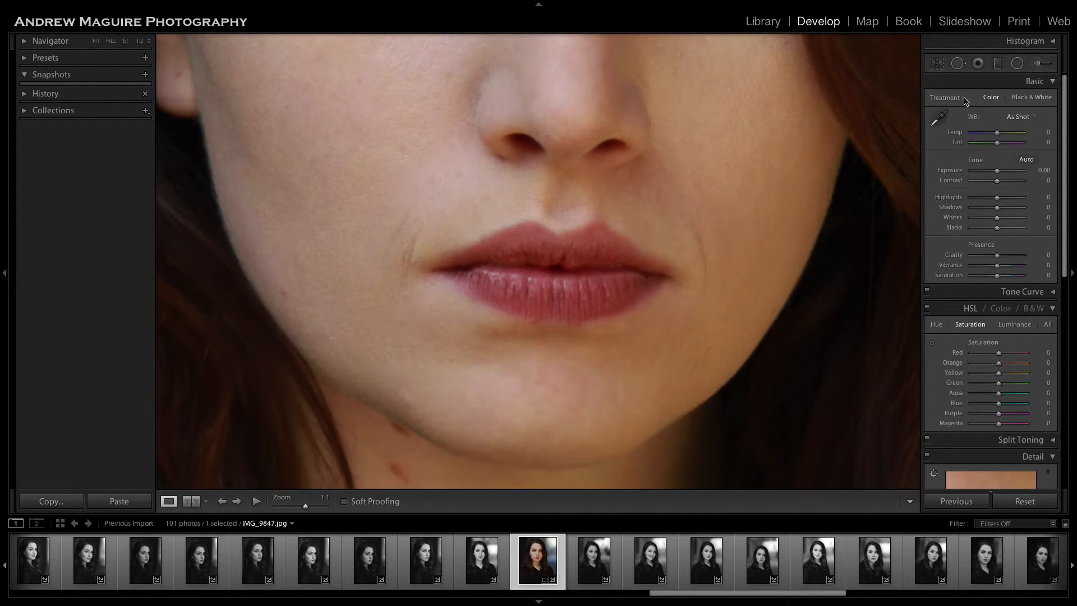
click(958, 63)
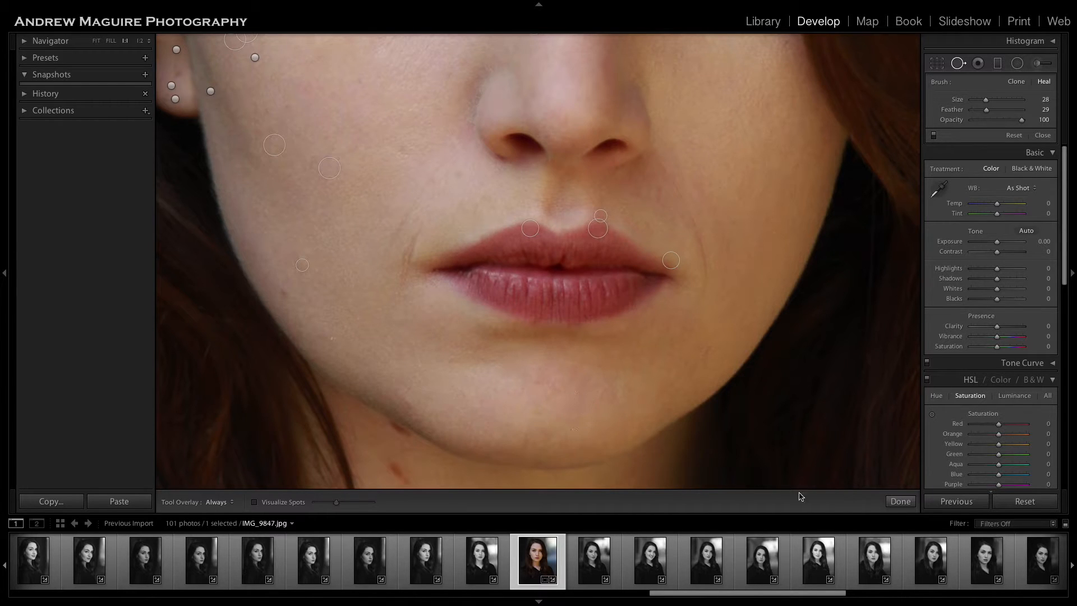
click(901, 501)
scroll(695, 301, down, 5)
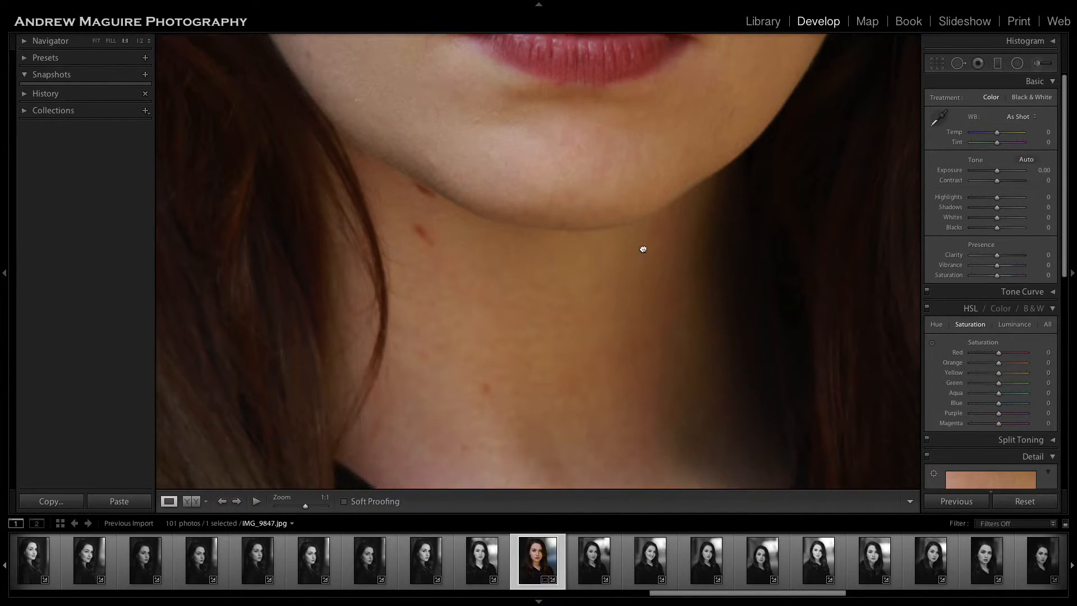
scroll(643, 249, down, 3)
click(690, 393)
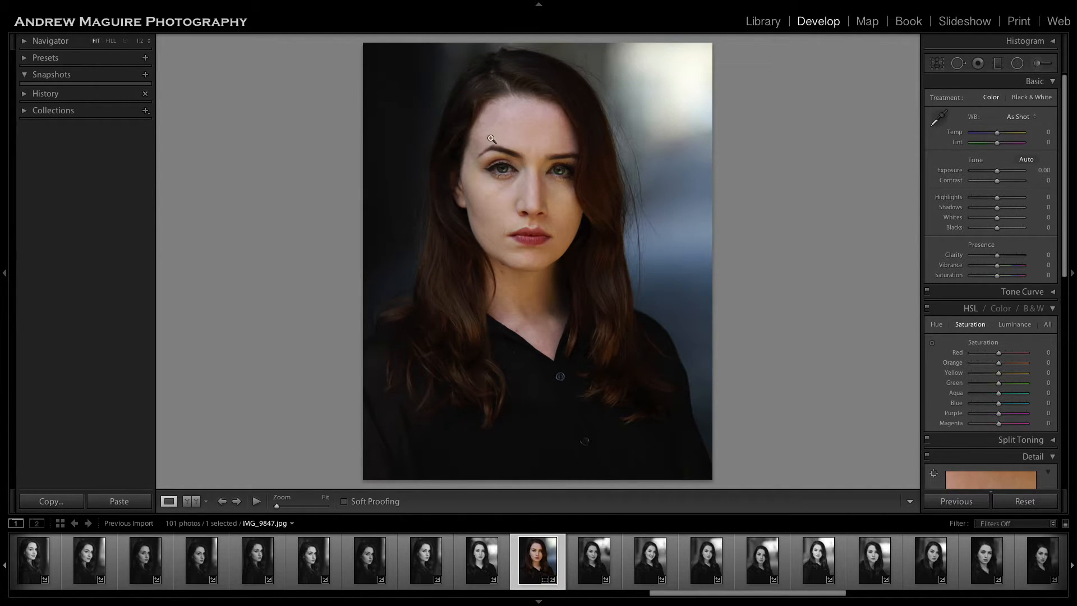
Paint a Soften Skin adjustment beneath the right eye with an Adjustment Brush of size 7.
click(530, 179)
drag(658, 225, 608, 219)
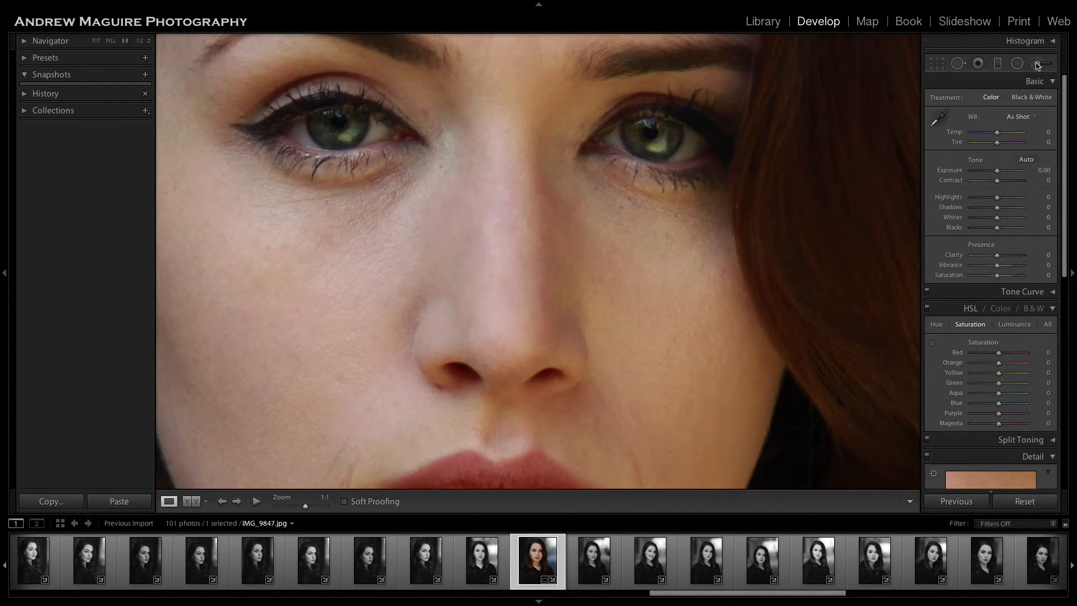
click(1037, 63)
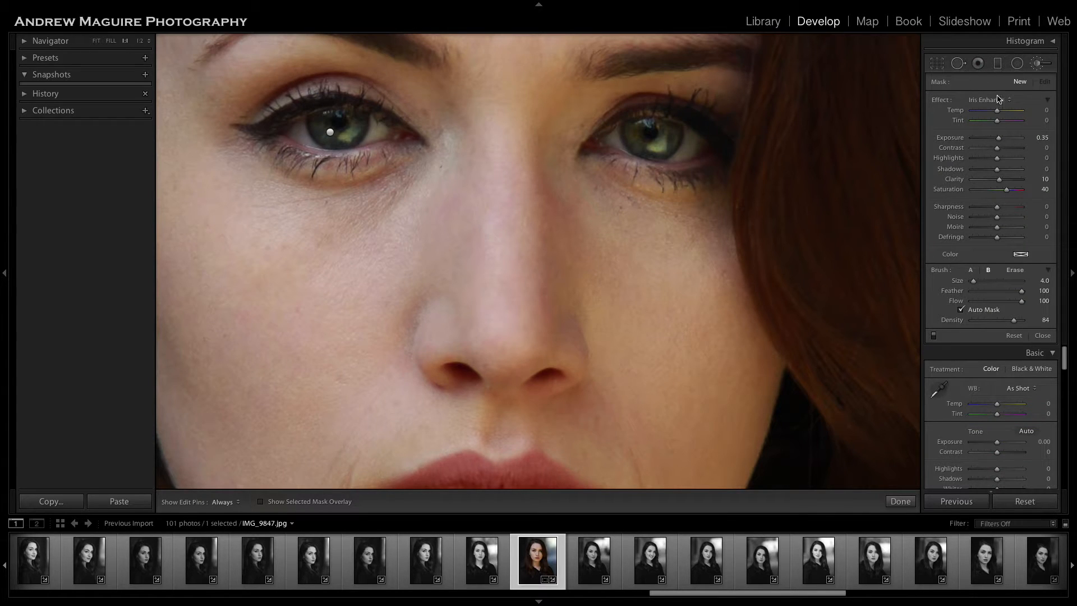
click(998, 99)
click(999, 104)
key(bracketright)
key(bracketright)
key(bracketright)
mouse_move(585, 175)
mouse_down()
mouse_move(663, 214)
mouse_move(719, 219)
mouse_move(640, 206)
mouse_move(583, 175)
mouse_up()
Extend the same Soften Skin adjustment beneath the left eye at brush size 7, and finish brushing.
key(h)
key(h)
mouse_move(359, 189)
mouse_down()
mouse_move(259, 180)
mouse_move(338, 193)
mouse_move(418, 166)
mouse_move(398, 194)
mouse_move(329, 234)
mouse_move(378, 190)
mouse_move(338, 207)
mouse_up()
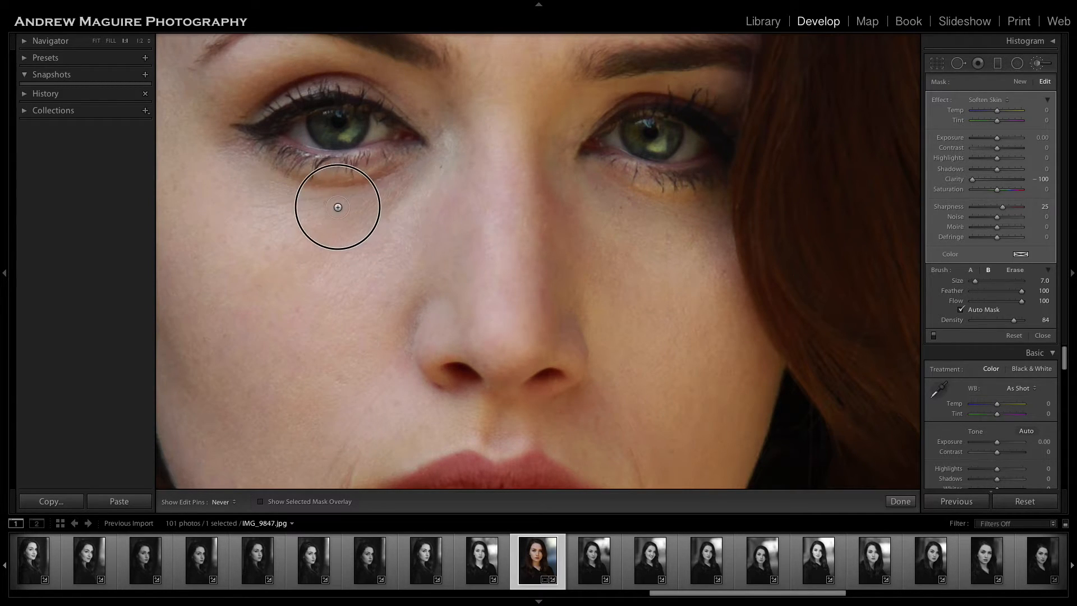
key(h)
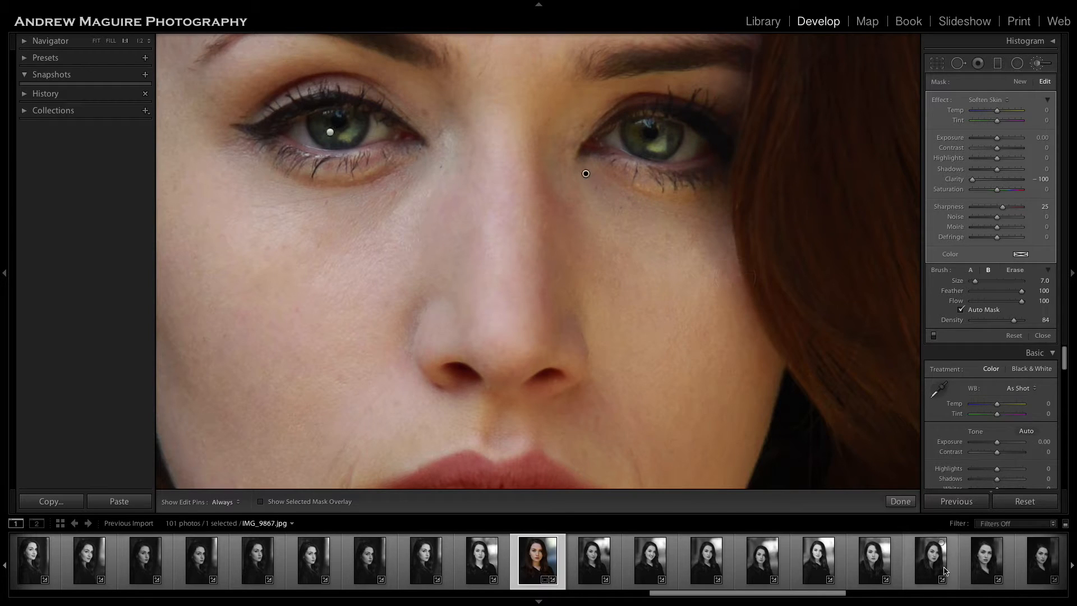
click(900, 501)
click(688, 288)
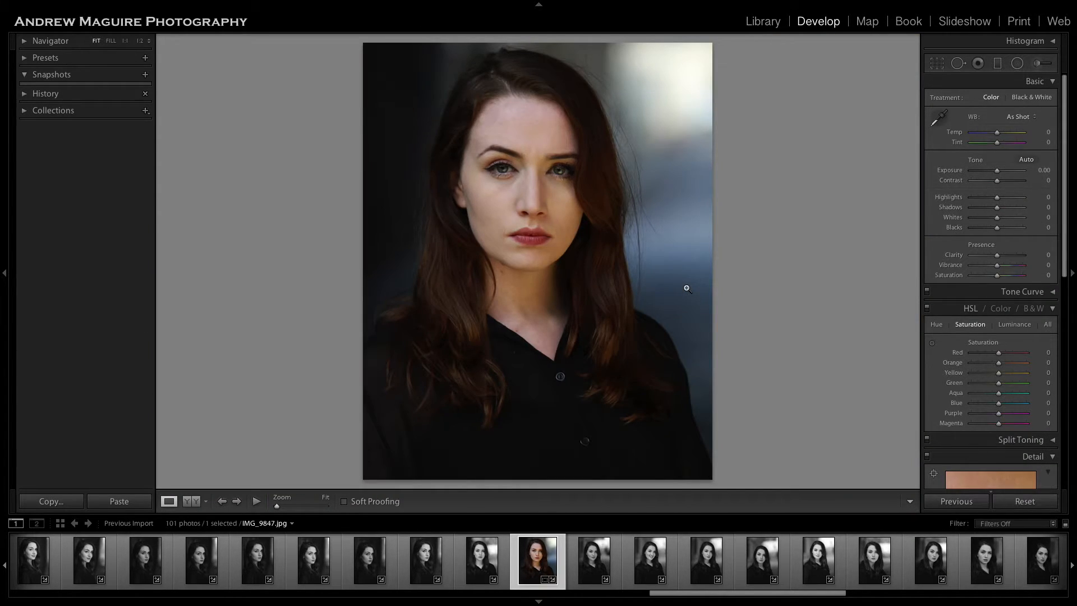
Compare the whole portrait before and after the edits.
key(backslash)
key(backslash)
key(backslash)
key(backslash)
key(backslash)
key(backslash)
key(backslash)
key(backslash)
Examine the neck, the hair beside it and the eye area at full magnification for remaining flaws.
click(533, 319)
scroll(534, 324, left, 3)
scroll(534, 324, up, 2)
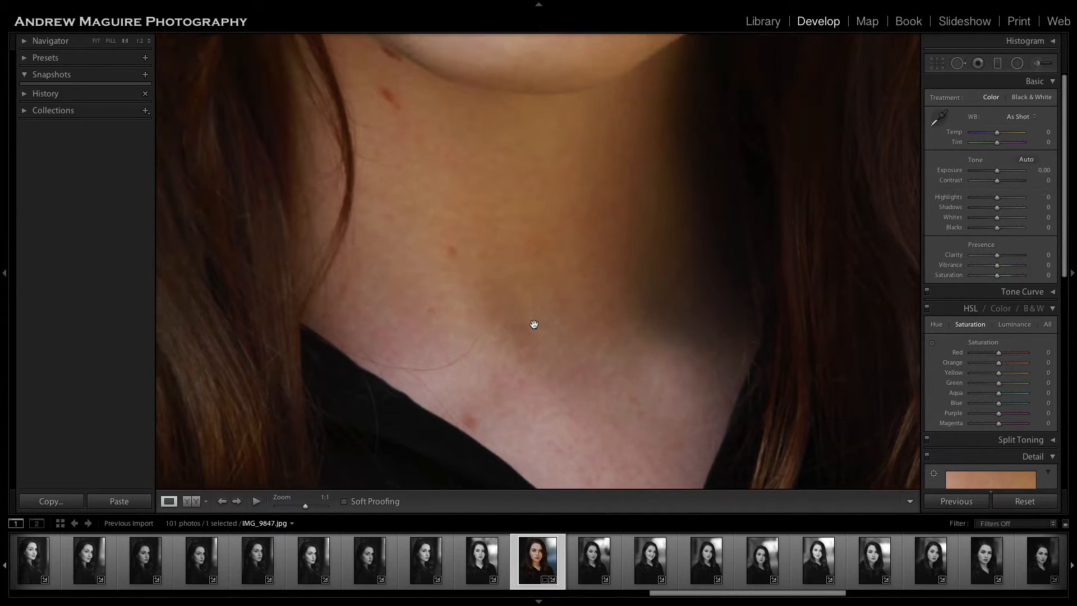
scroll(533, 325, down, 2)
scroll(534, 324, right, 5)
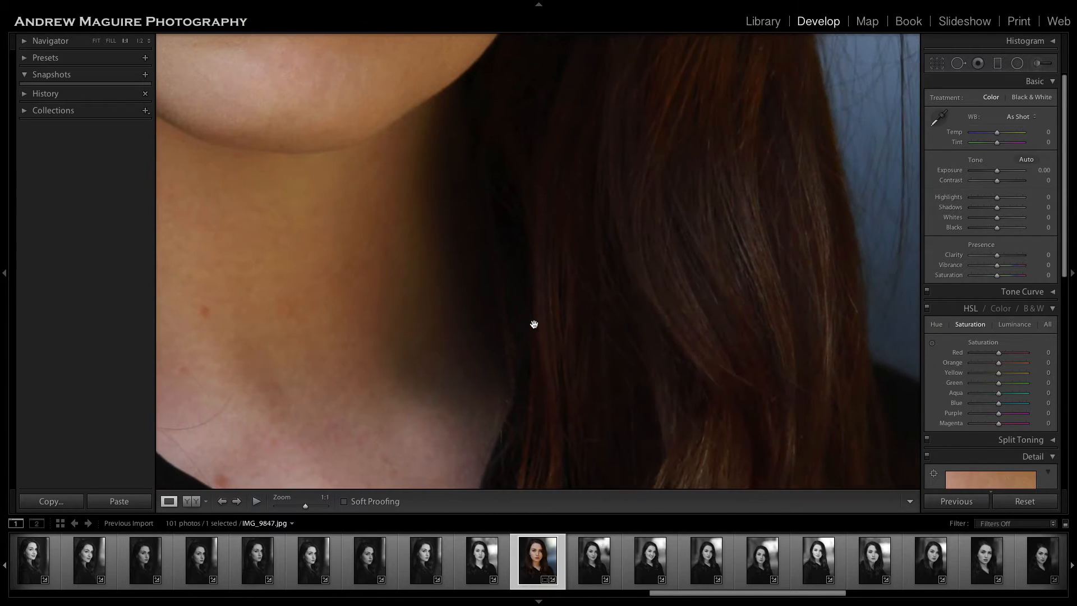
scroll(533, 323, up, 2)
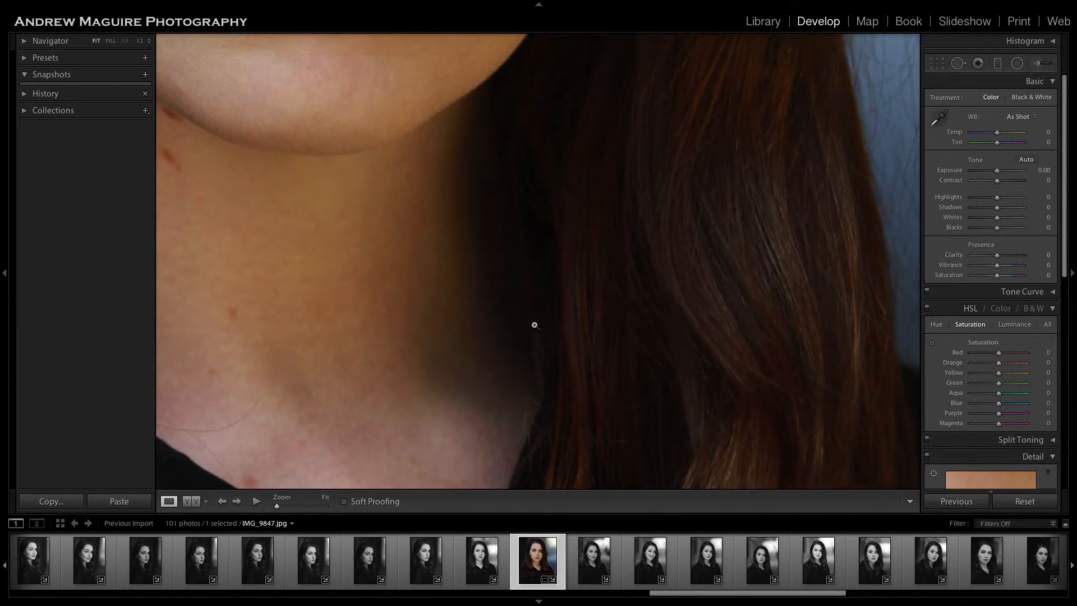
click(534, 324)
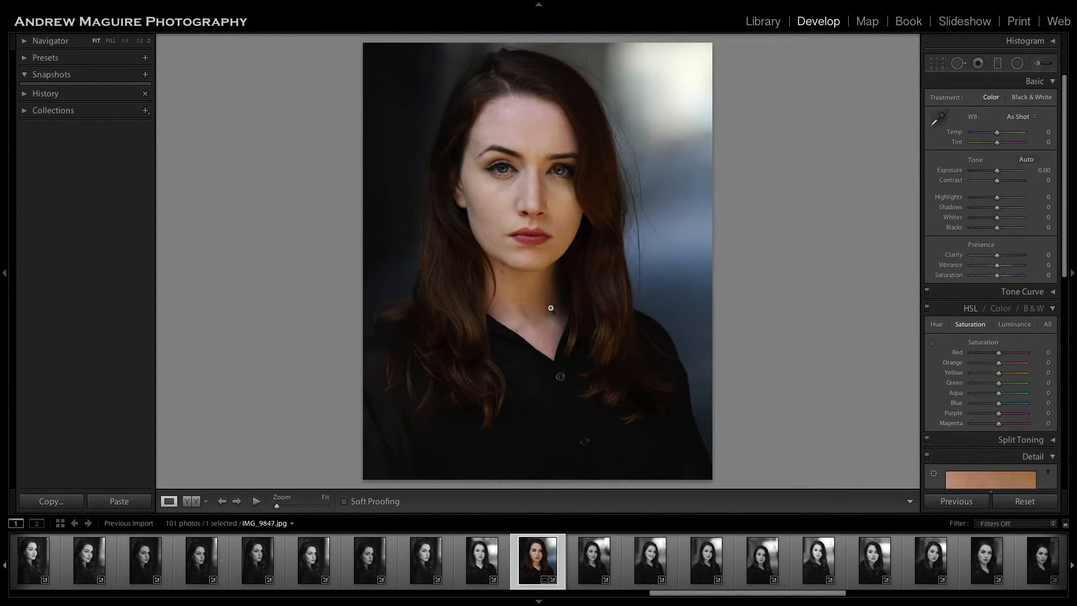
click(553, 192)
scroll(570, 202, left, 4)
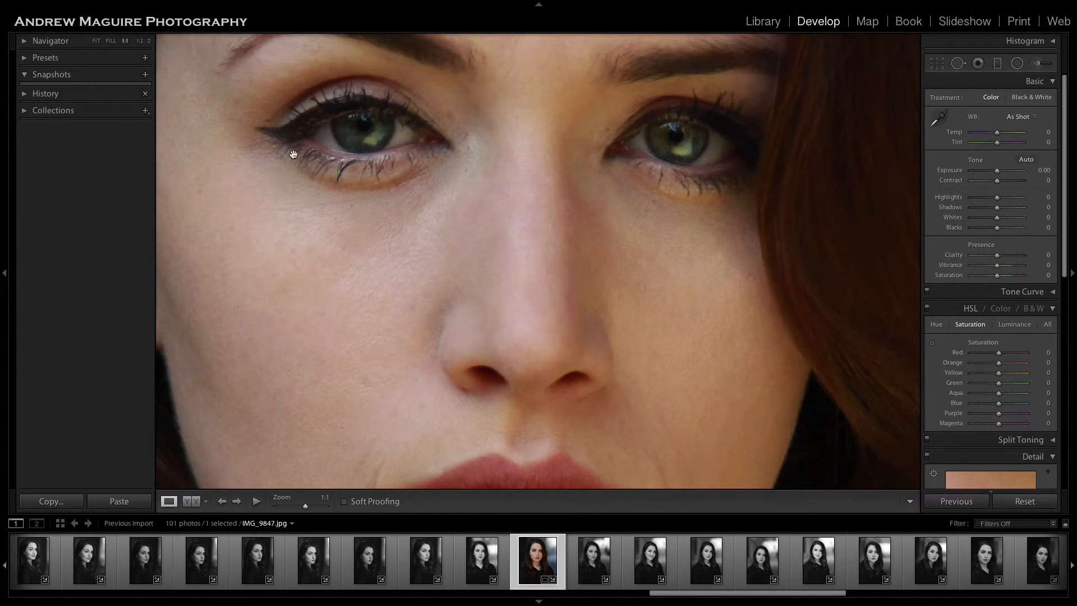
scroll(484, 222, up, 5)
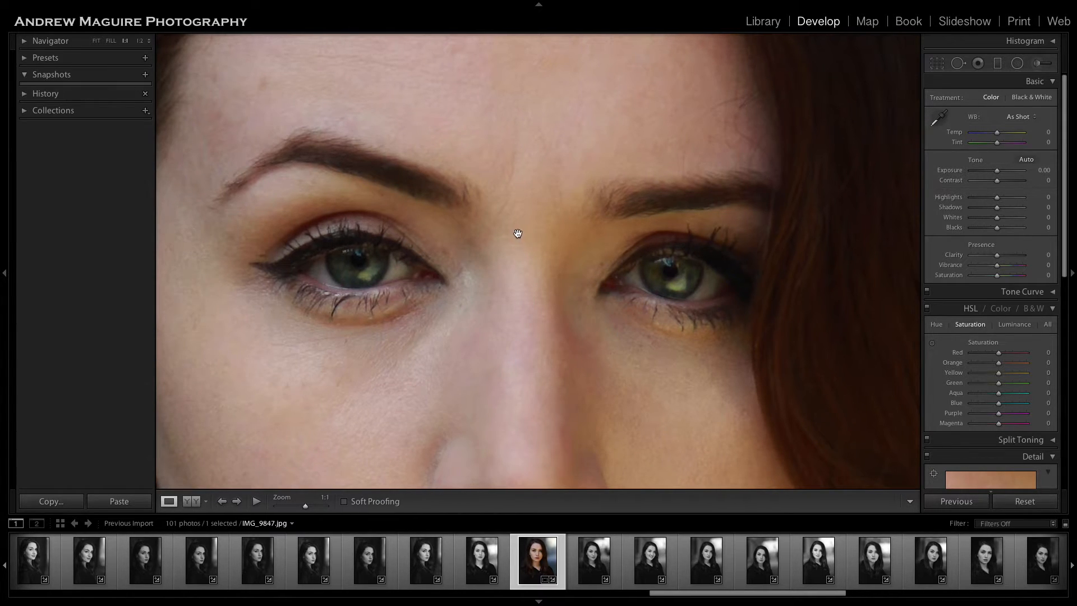
click(529, 242)
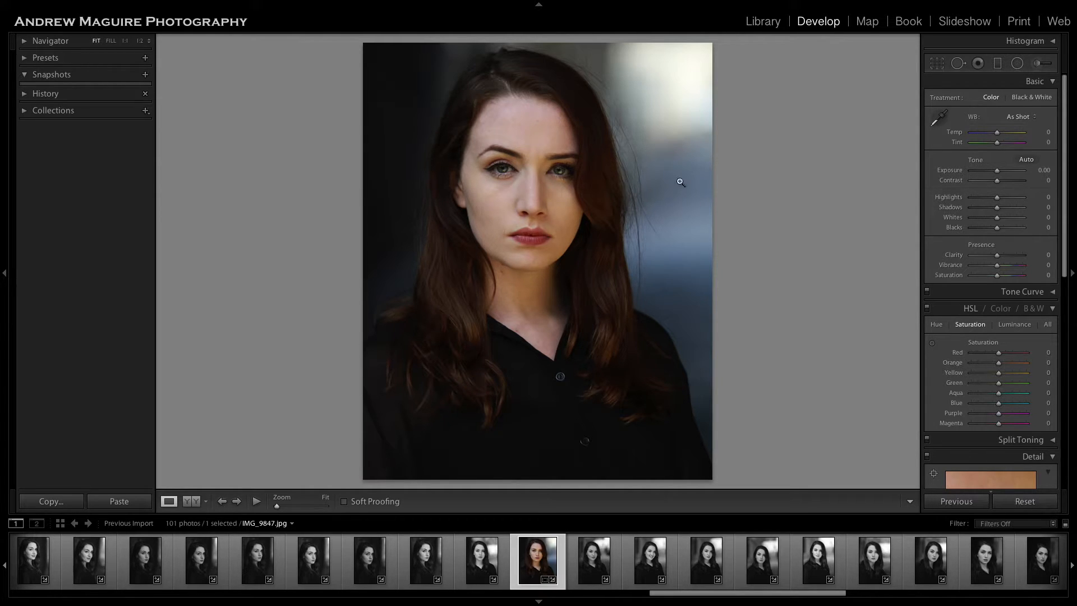
Paint a new Soften Skin adjustment with brush size 3 along the skin directly under the right eye's lower lashes.
click(524, 188)
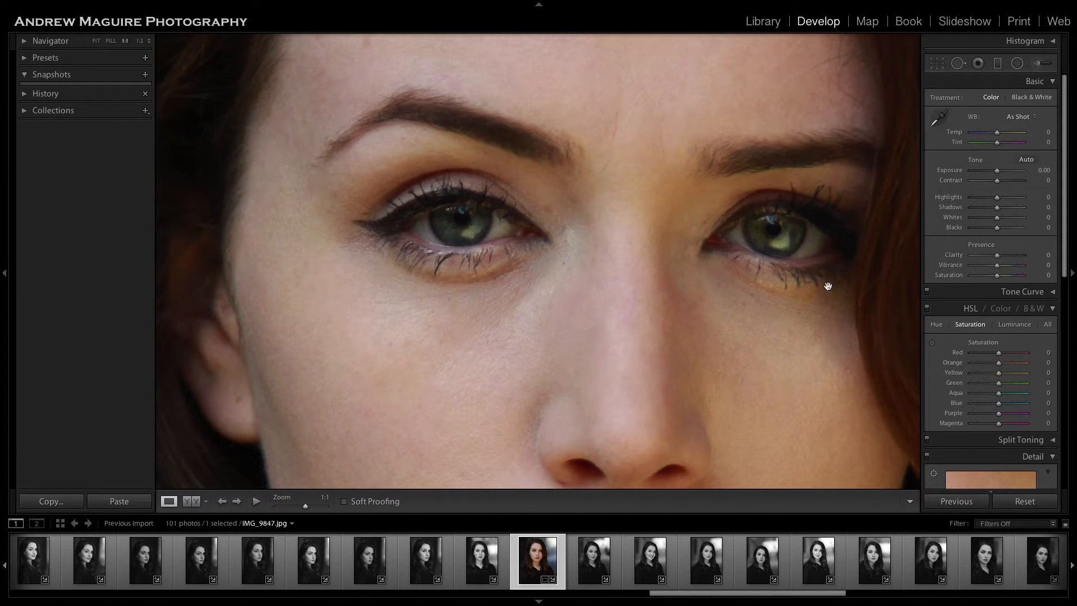
click(1034, 67)
click(1039, 66)
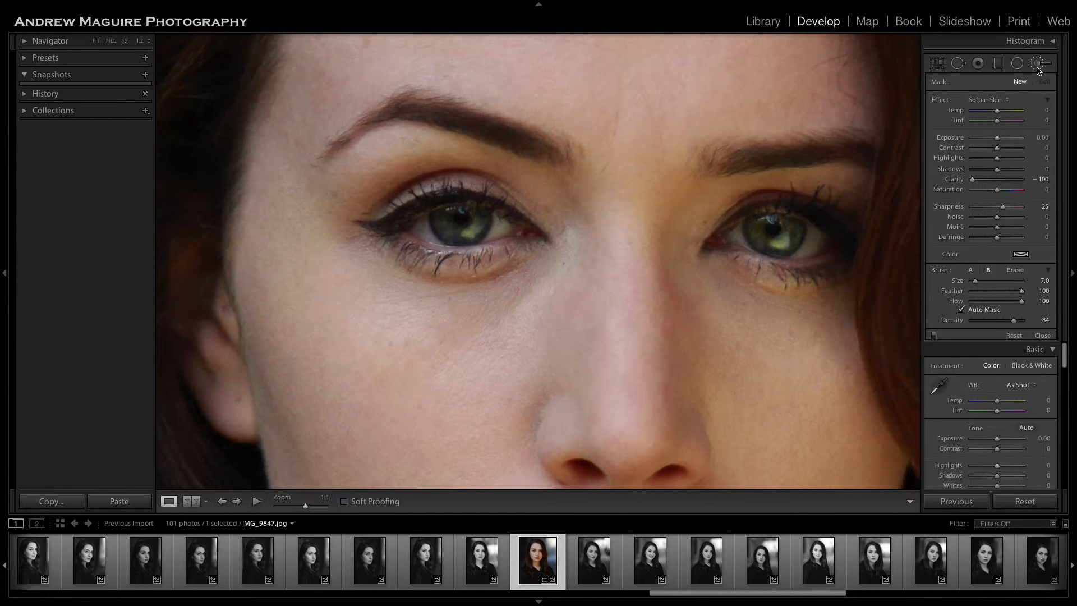
click(1040, 65)
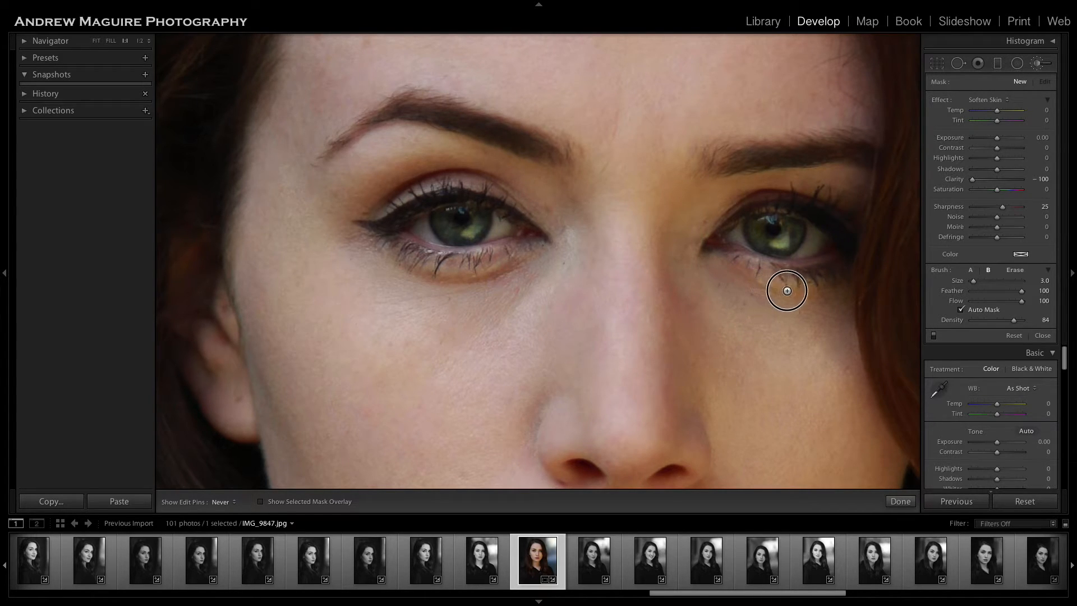
drag(727, 268, 845, 293)
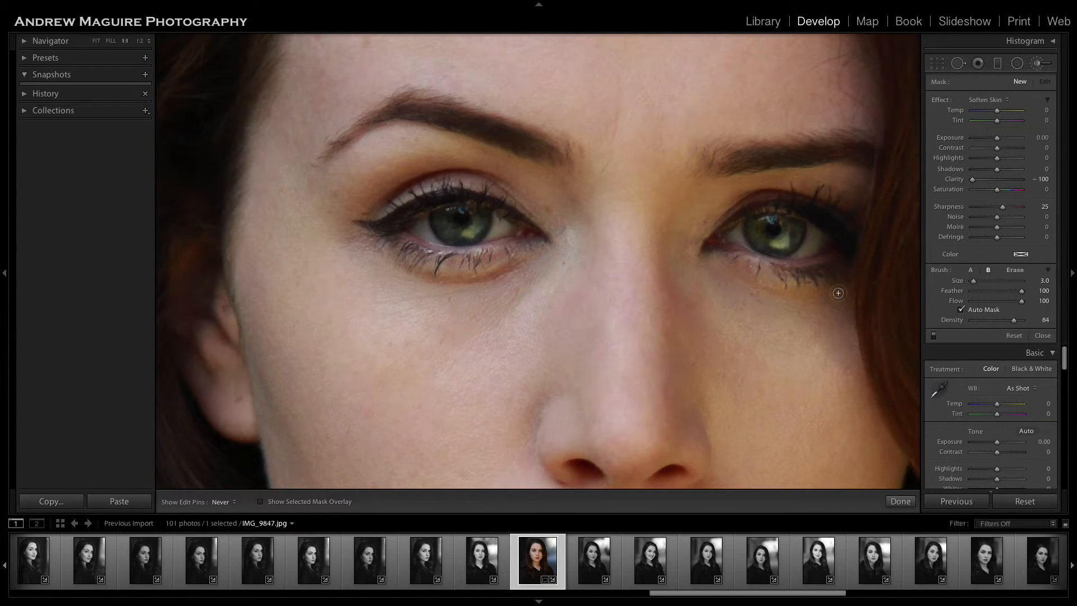
Continue the size 3 Soften Skin adjustment directly under the left eye's lower lashes, and finish brushing.
key(h)
key(h)
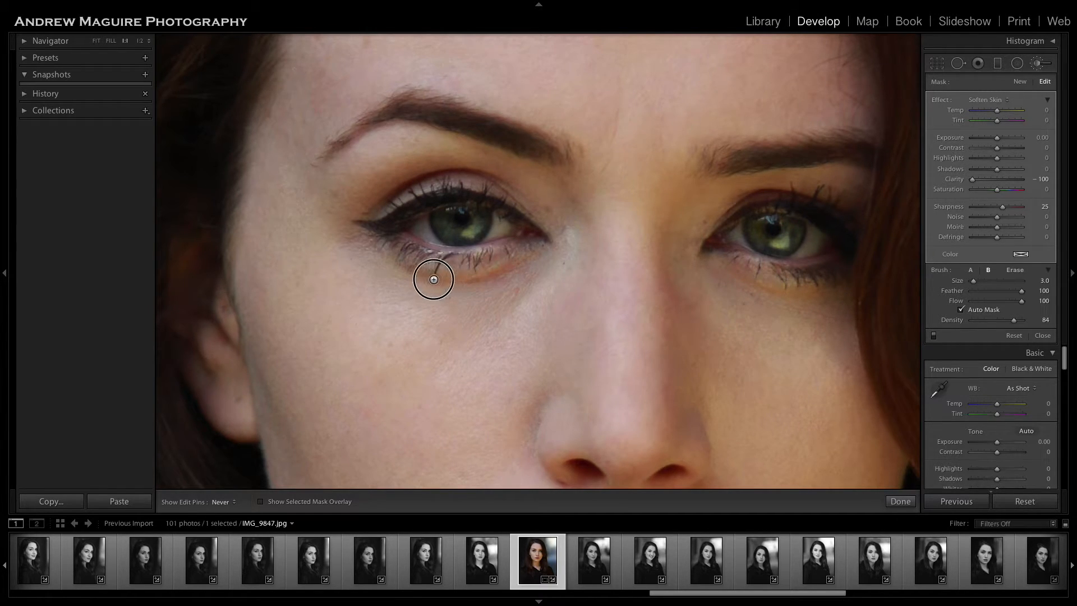
mouse_move(390, 262)
mouse_down()
mouse_move(481, 284)
mouse_move(509, 275)
mouse_up()
key(h)
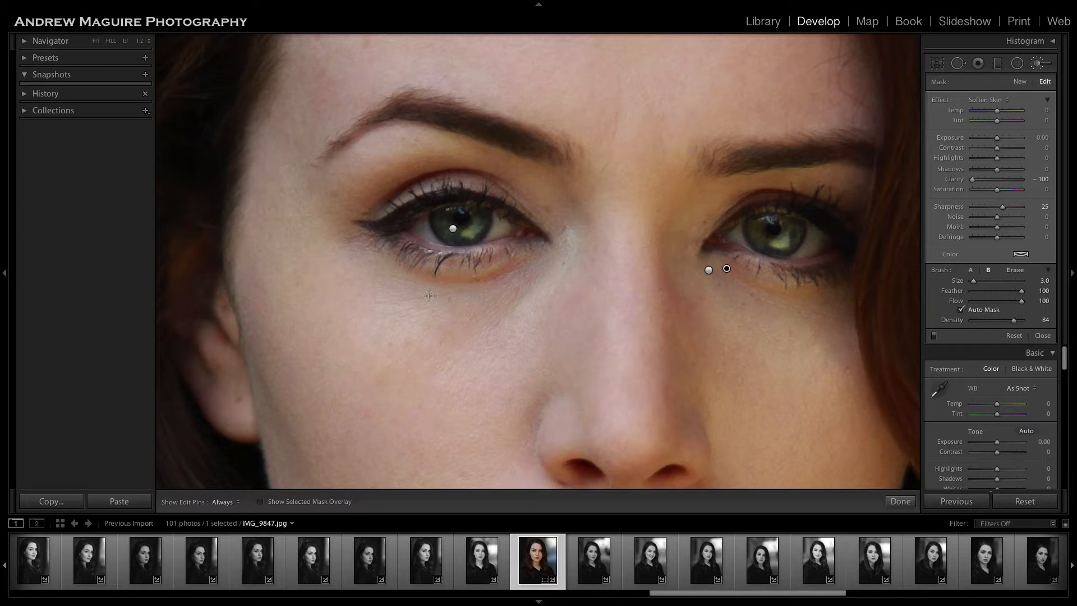
click(900, 501)
click(659, 242)
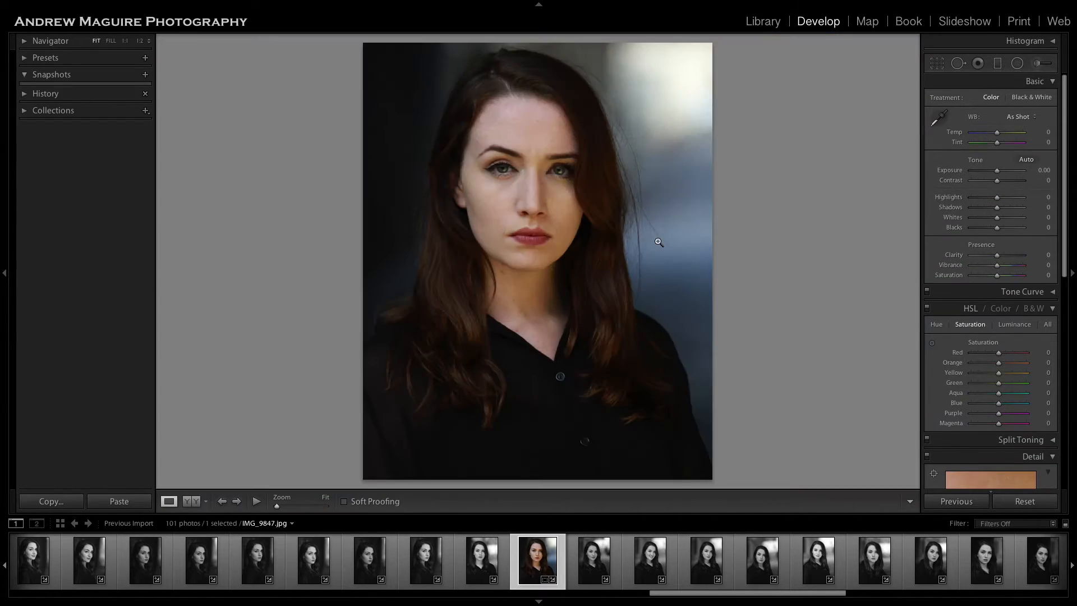
Show the mask overlay of the narrow Soften Skin adjustment under the eyes to check its coverage.
click(1037, 63)
click(550, 176)
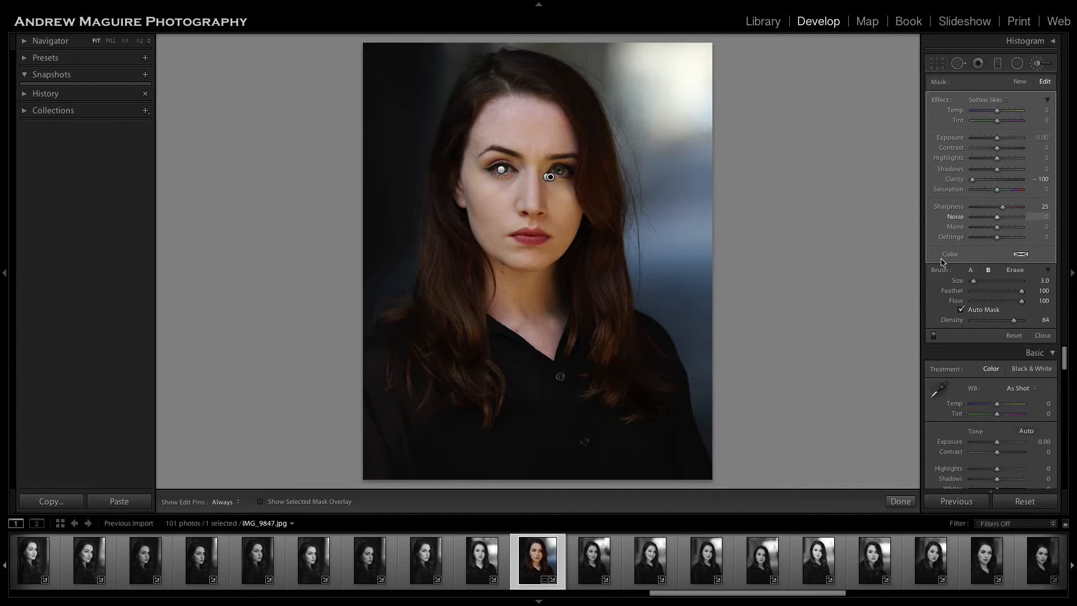
click(301, 500)
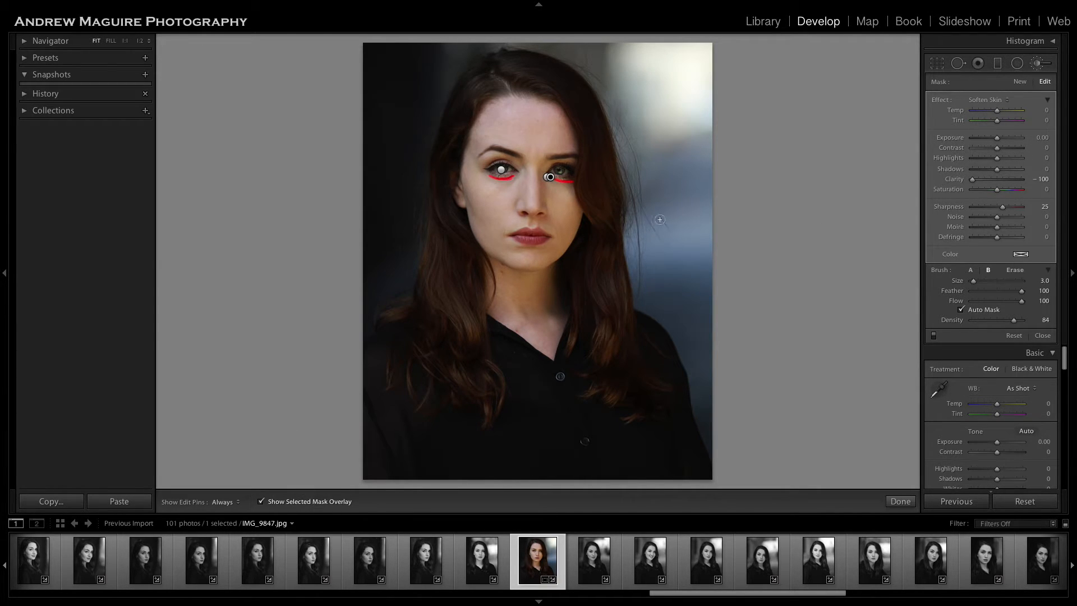
click(899, 500)
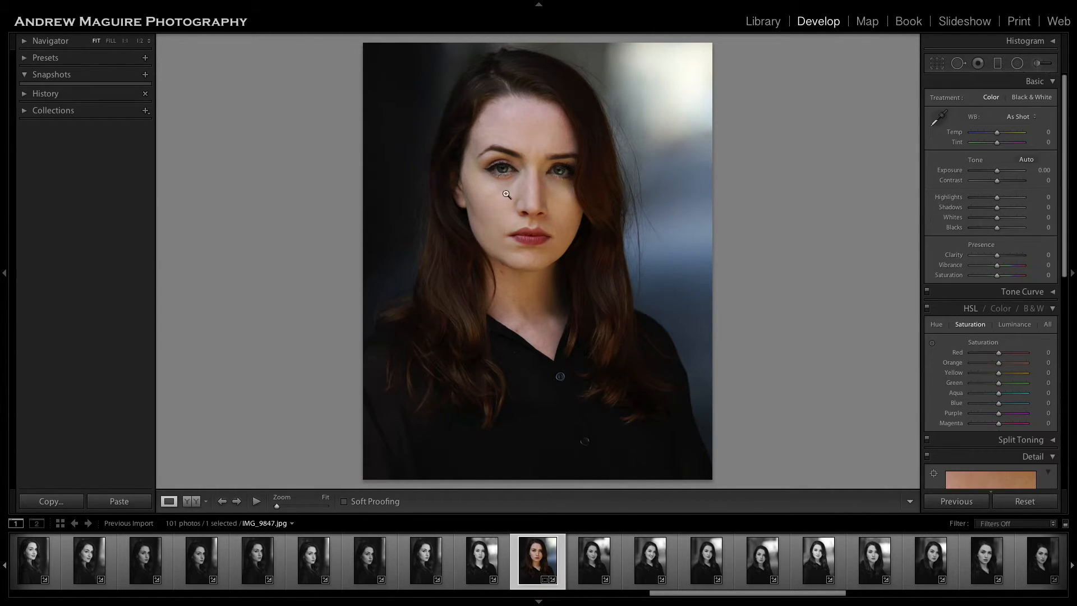
Set Saturation to -18 on the narrow under-eye Soften Skin adjustment and hide its mask overlay.
click(536, 184)
drag(656, 175, 574, 342)
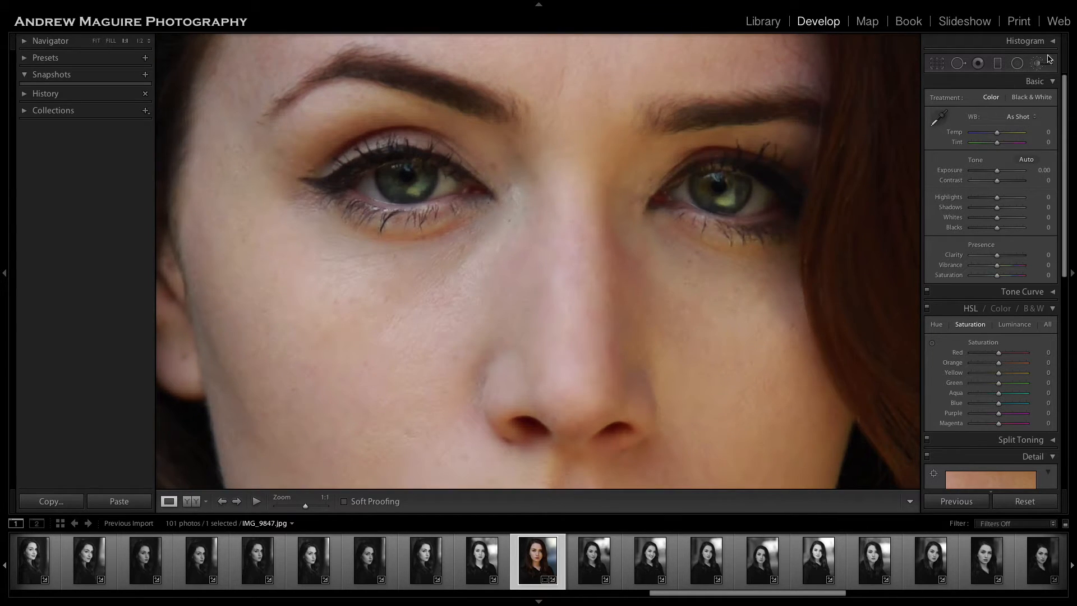
click(1038, 64)
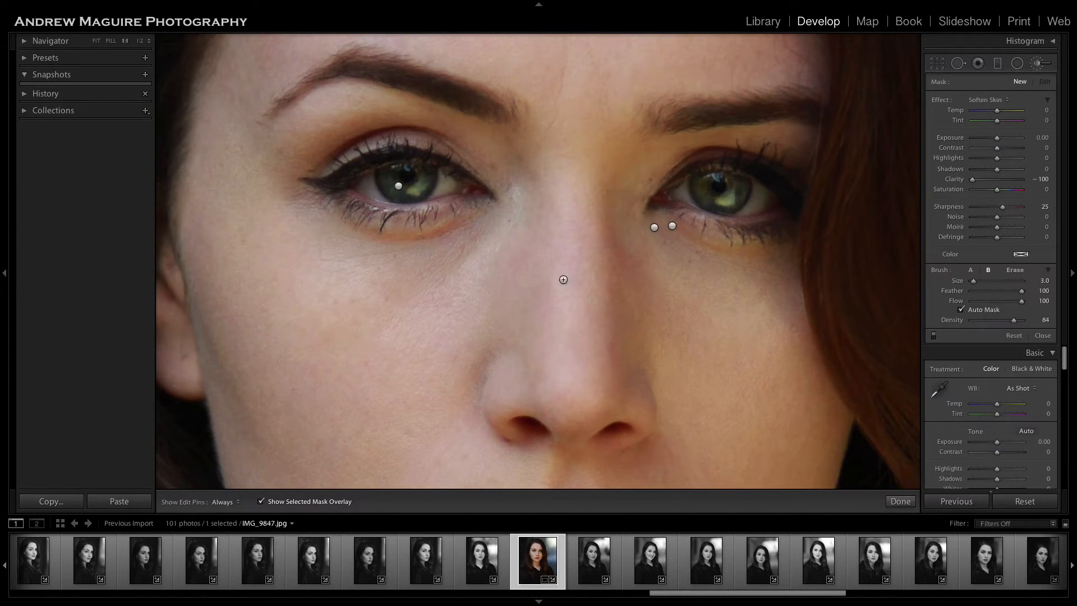
click(674, 227)
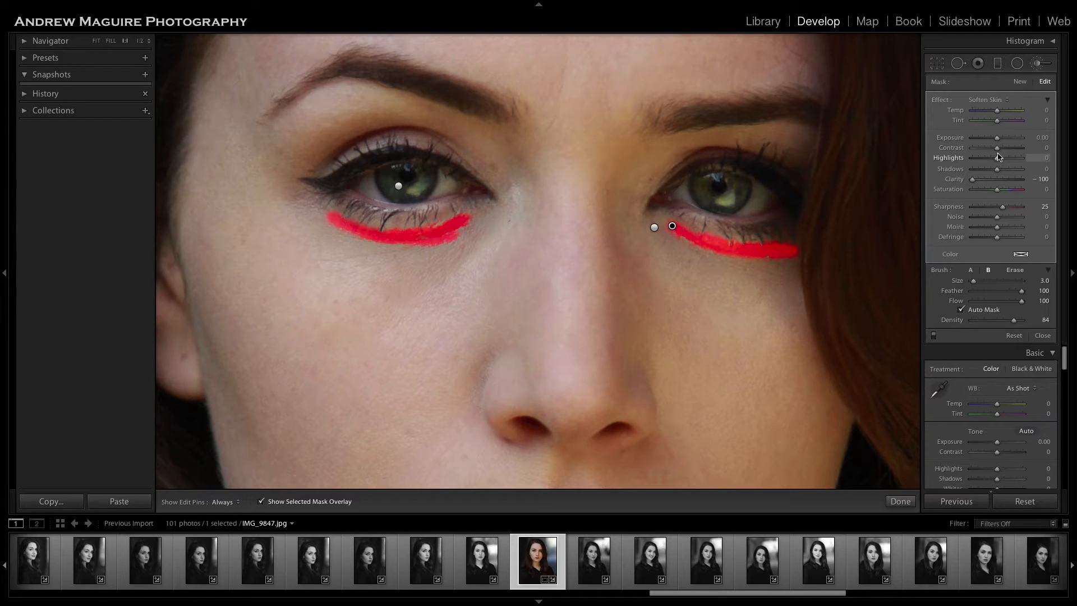
click(305, 505)
drag(995, 162, 993, 200)
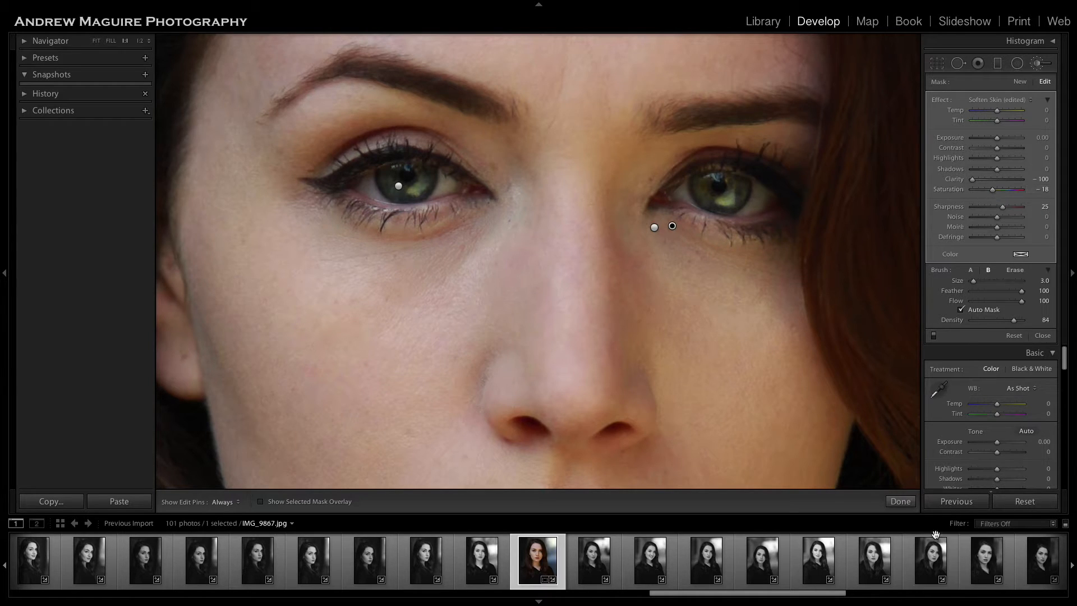
click(900, 501)
click(718, 369)
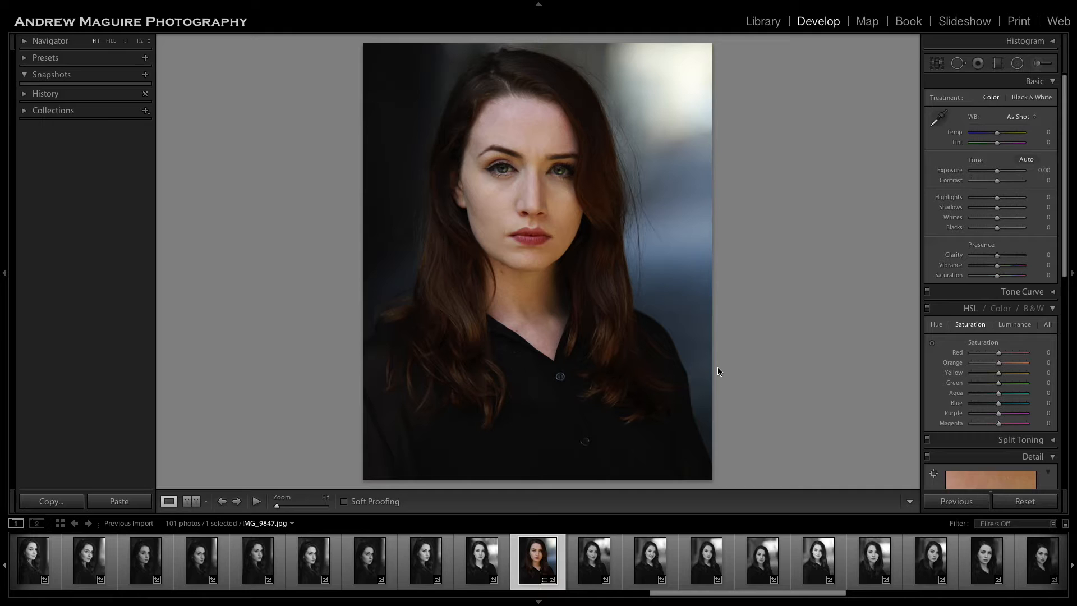
Compare the portrait before and after the under-eye correction.
key(backslash)
key(backslash)
key(backslash)
Paint a Burn (Darken) adjustment with Exposure -0.30 and brush size 4 from beside the left ear down along the cheek.
click(1038, 63)
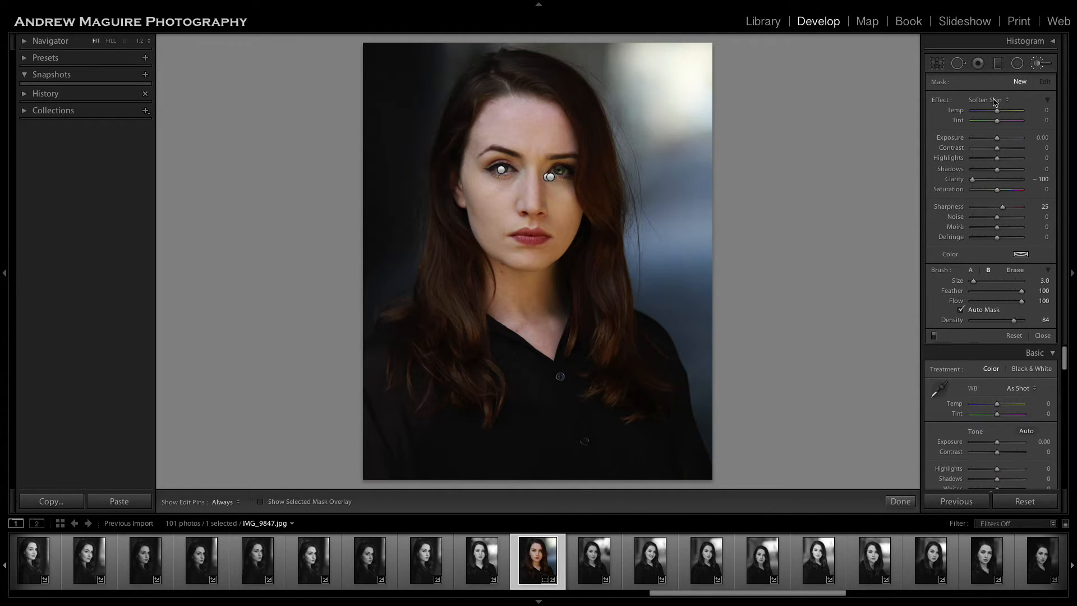
click(1037, 64)
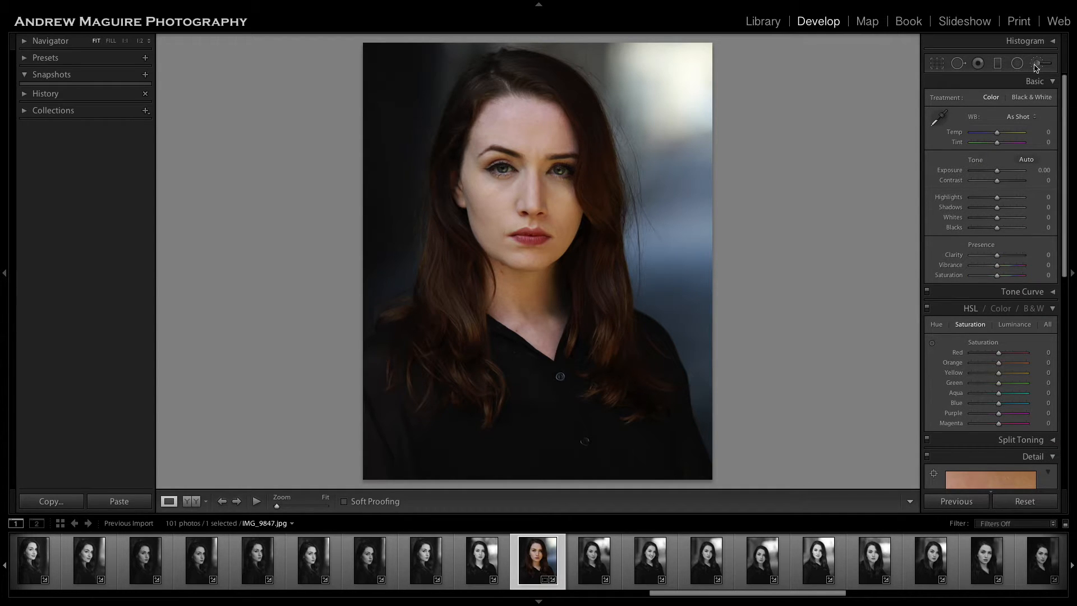
click(1037, 66)
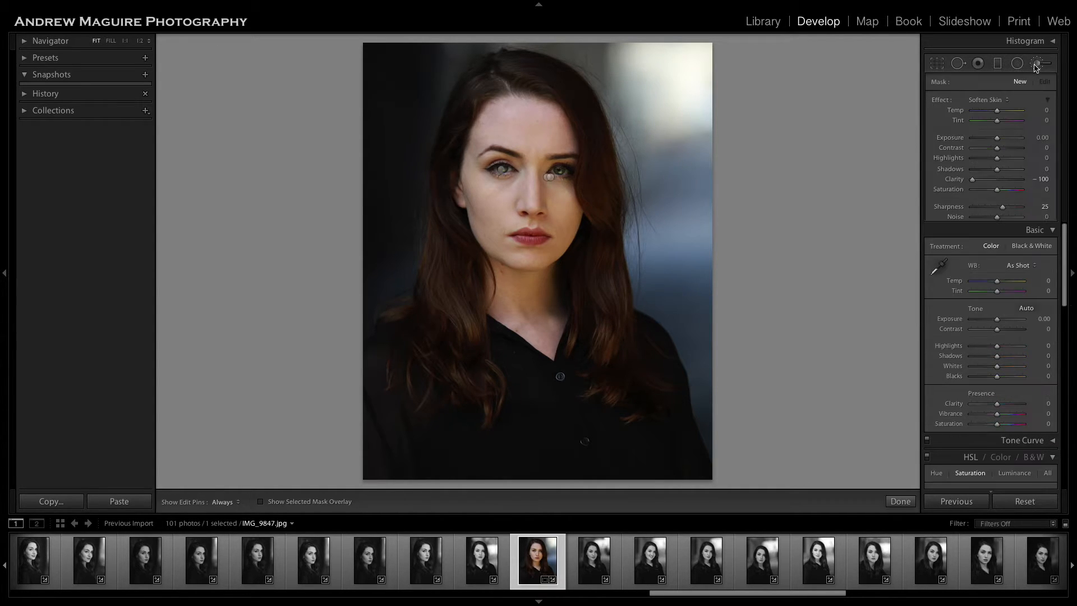
click(1006, 101)
click(1005, 74)
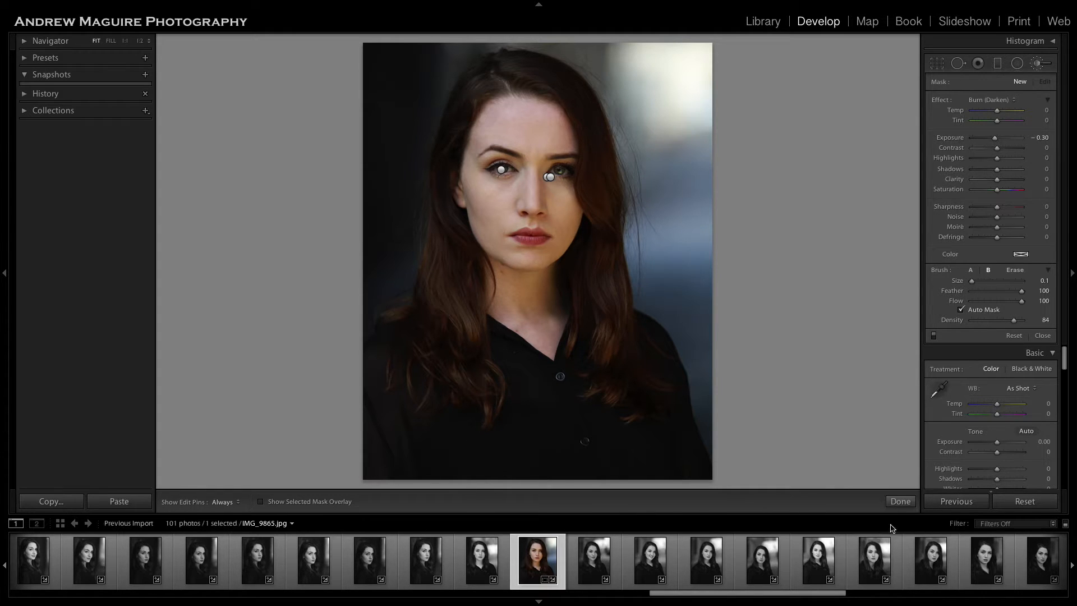
click(900, 501)
click(486, 203)
drag(495, 248, 687, 205)
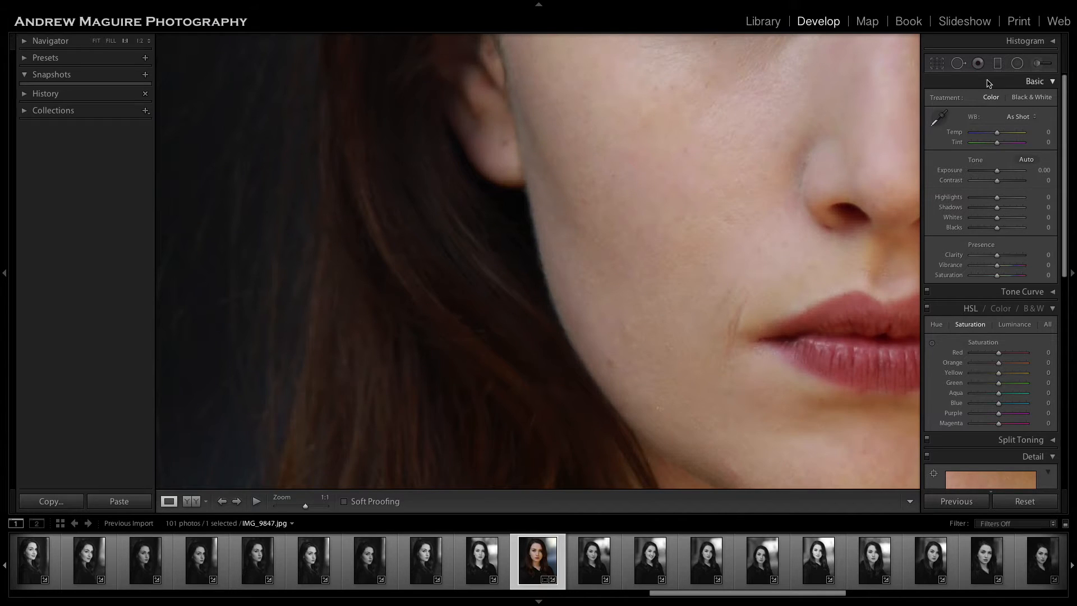
click(1036, 64)
key(bracketright)
mouse_move(505, 52)
mouse_down()
mouse_move(565, 202)
mouse_move(614, 264)
mouse_up()
key(h)
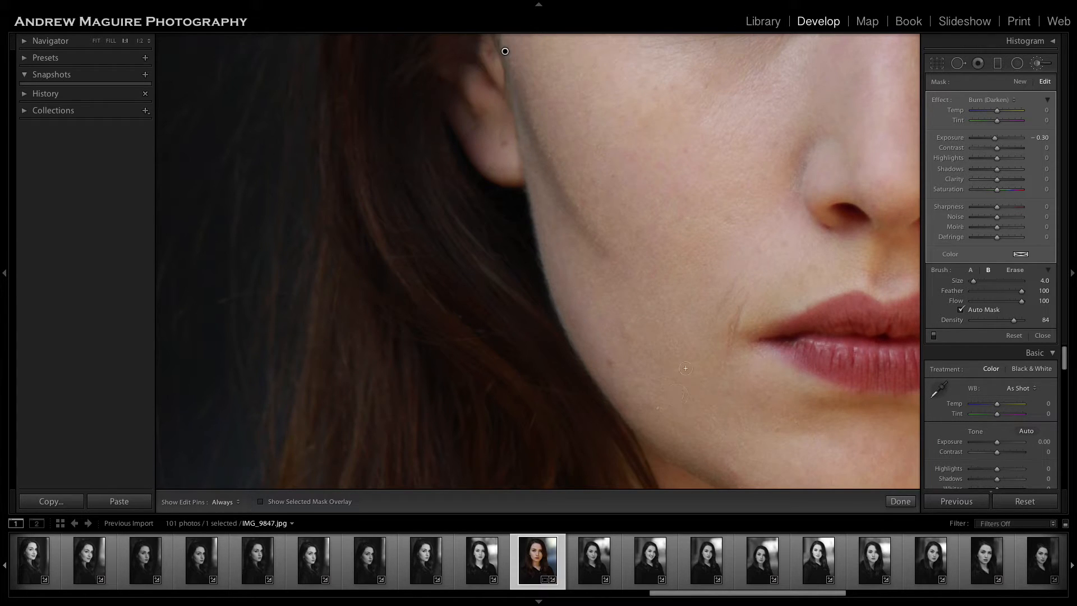
Extend the cheek burn down along the jaw edge and back up to the ear with brush sizes 6 and 5.
key(h)
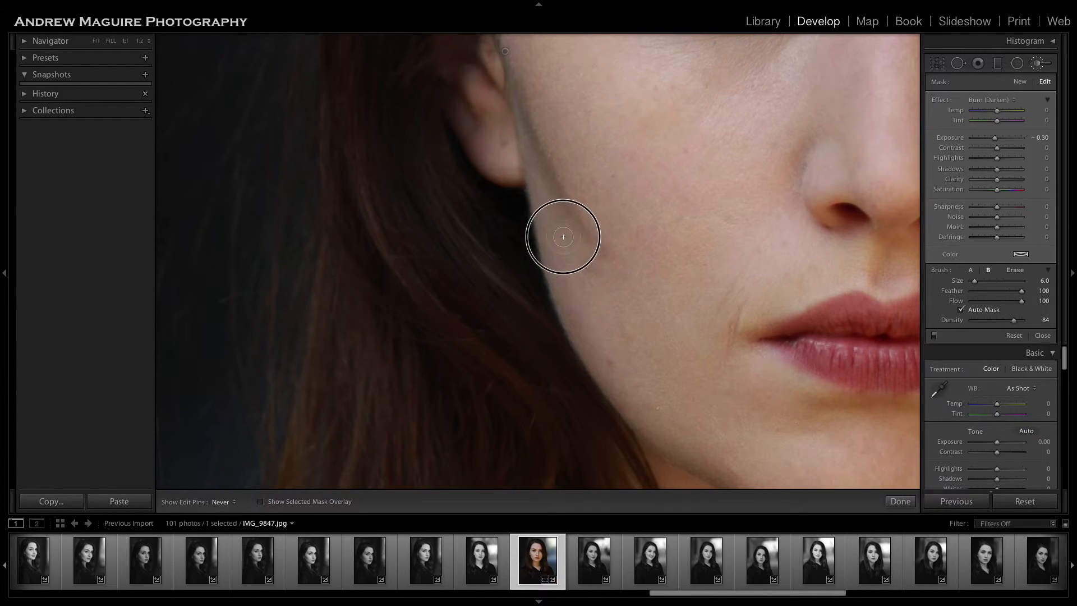
mouse_move(539, 184)
mouse_down()
mouse_move(571, 315)
mouse_move(576, 248)
mouse_up()
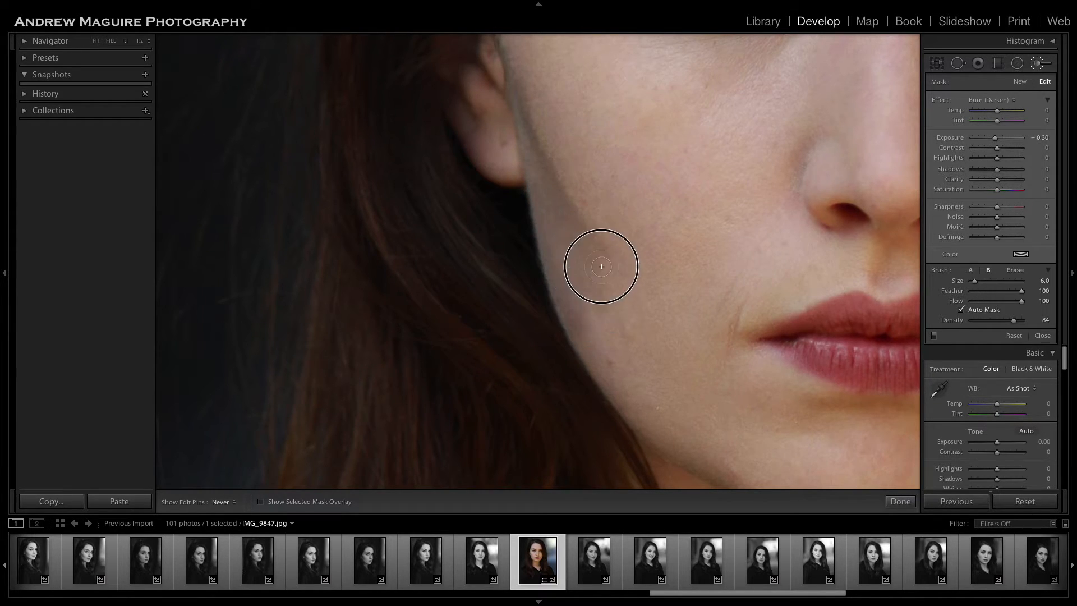
key(h)
mouse_move(584, 302)
mouse_down()
mouse_move(616, 380)
mouse_move(609, 338)
mouse_move(676, 443)
mouse_move(576, 332)
mouse_up()
mouse_move(535, 149)
mouse_down()
mouse_move(512, 144)
mouse_move(517, 79)
mouse_move(504, 59)
mouse_up()
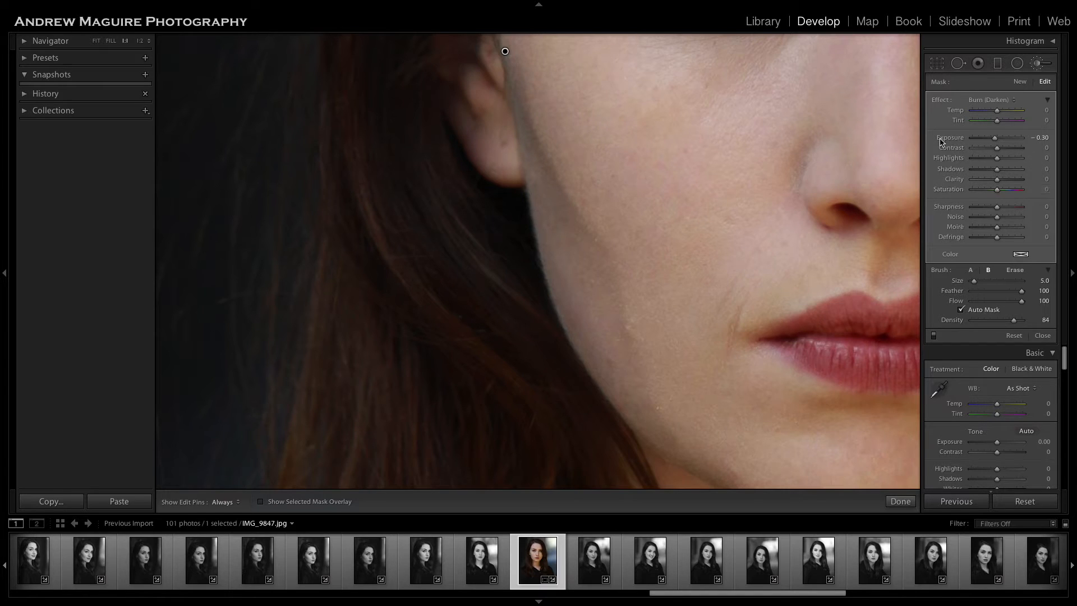
Set the cheek burn's Exposure to -0.11, finish the adjustment and view the whole portrait.
drag(996, 142, 998, 141)
click(900, 501)
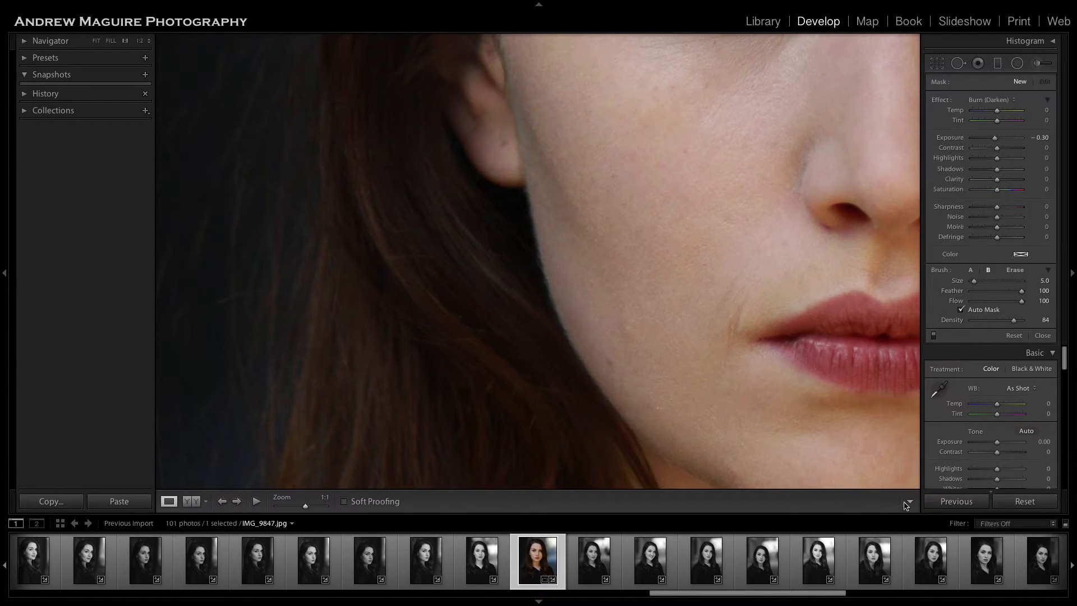
click(717, 397)
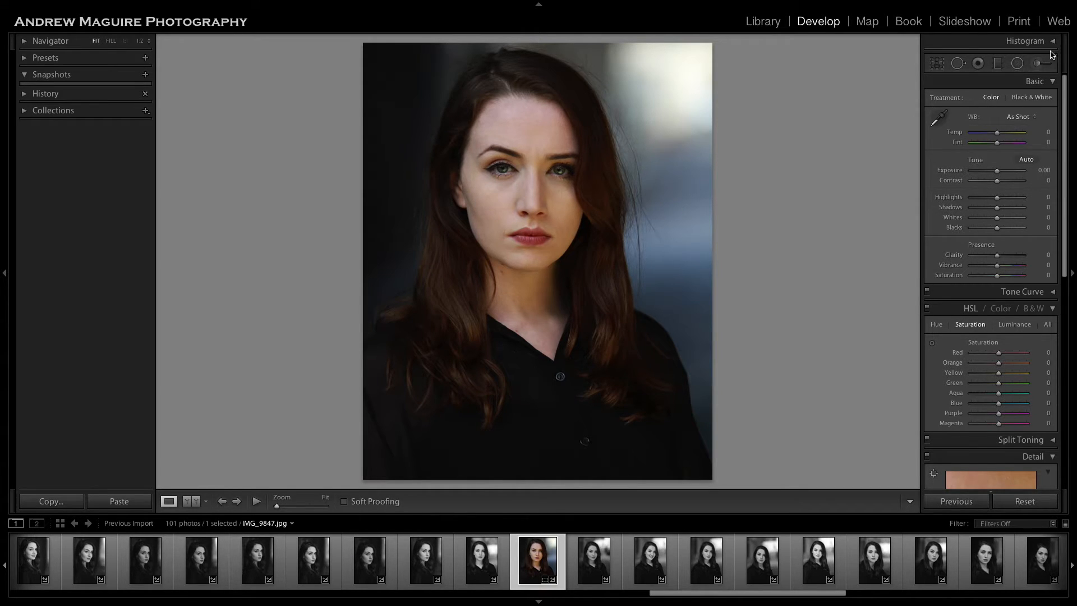
Reopen the cheek burn and extend it along the jaw and under the chin with brush size 2.
click(1038, 63)
click(464, 191)
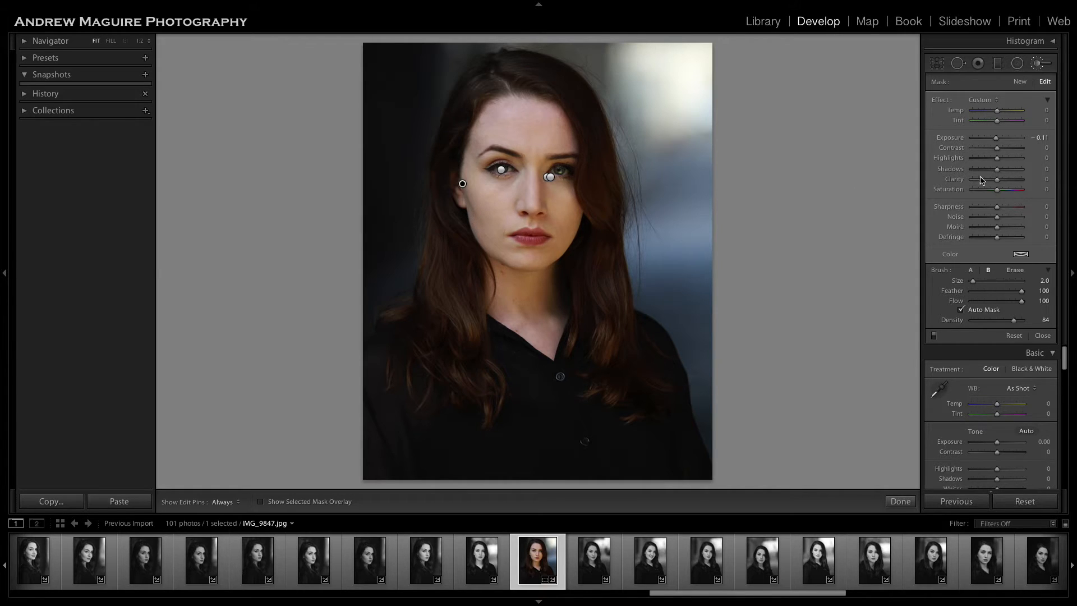
key(h)
key(h)
key(h)
key(h)
key(h)
key(h)
key(h)
key(h)
key(h)
key(h)
key(h)
key(h)
key(h)
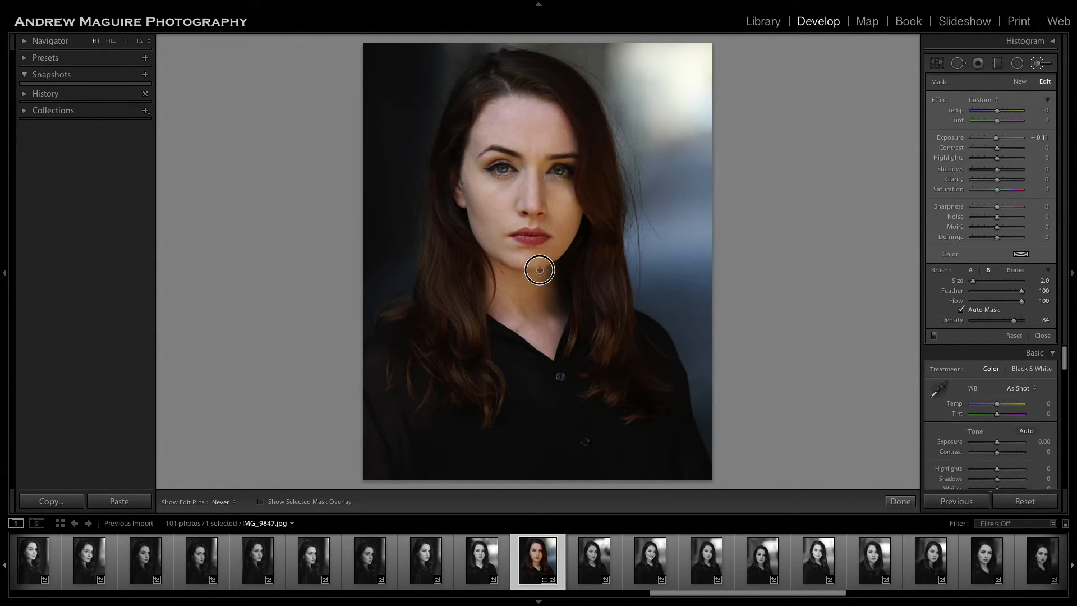
key(h)
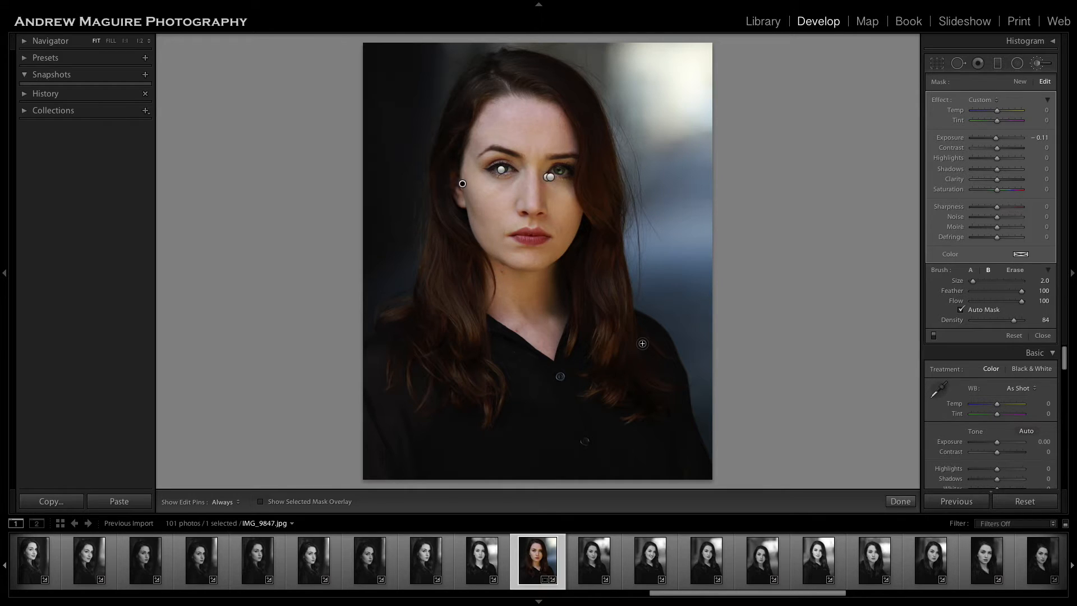
key(h)
key(h)
Paint the same burn along the hairline on both sides of the forehead and finish the adjustment.
mouse_move(524, 99)
mouse_down()
mouse_move(553, 105)
mouse_move(579, 157)
mouse_move(573, 148)
mouse_up()
mouse_move(521, 100)
mouse_down()
mouse_move(550, 104)
mouse_move(578, 153)
mouse_move(474, 156)
mouse_up()
click(900, 501)
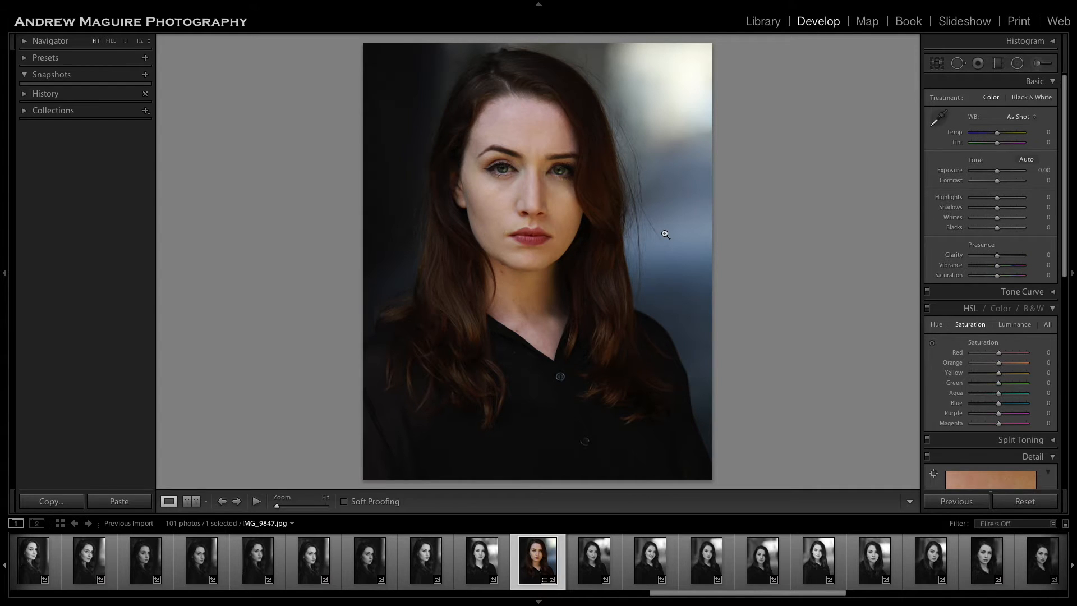
click(527, 168)
scroll(608, 166, up, 5)
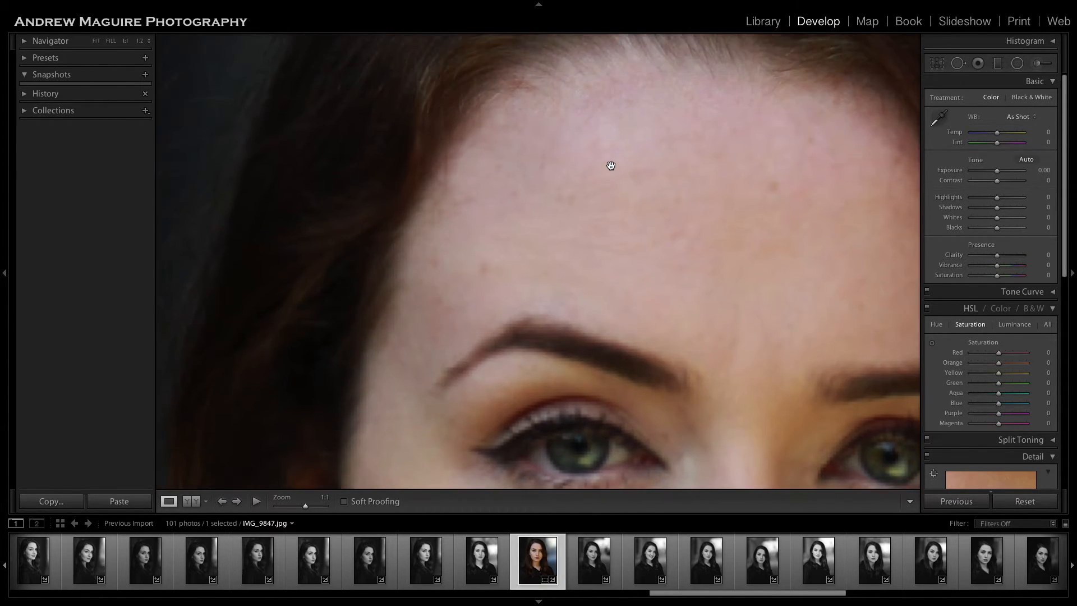
click(1037, 63)
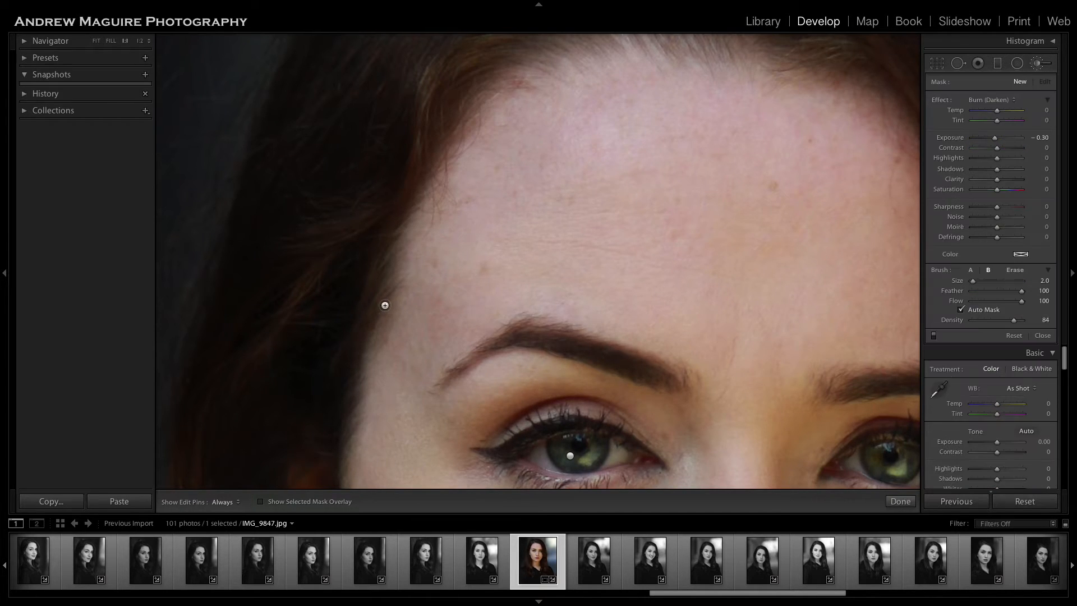
click(1038, 64)
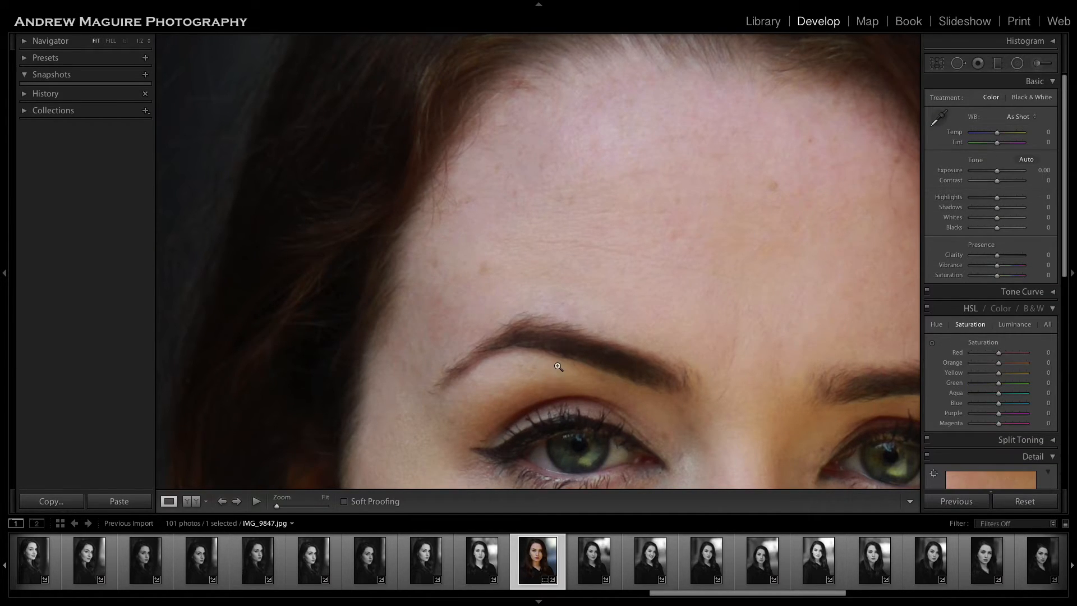
click(557, 368)
Extend the cheek burn along the temple above the left ear with brush size 2 and reduce its Clarity.
click(1038, 63)
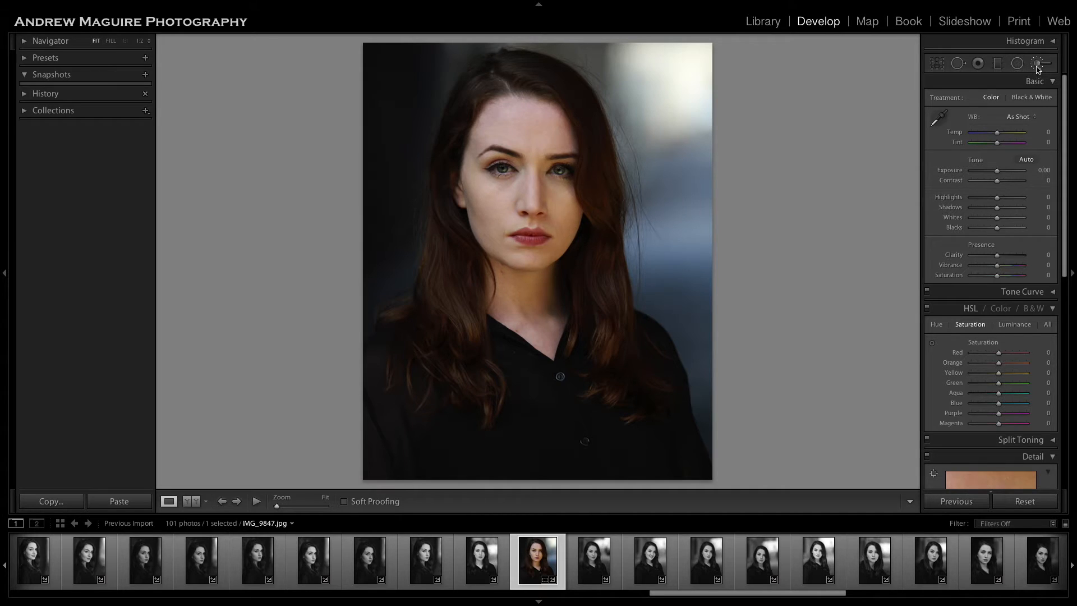
click(463, 184)
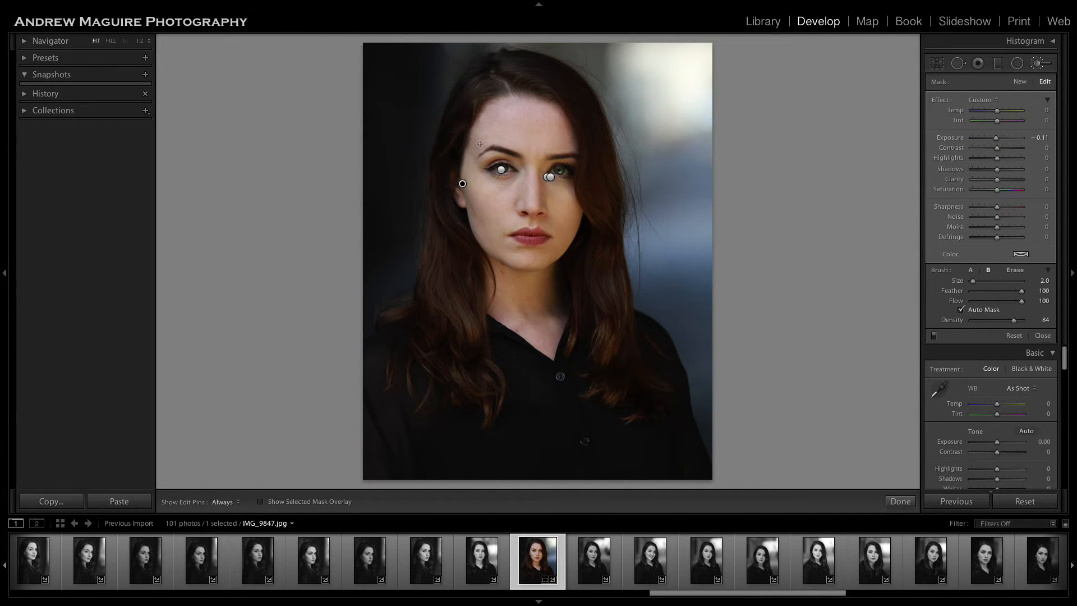
key(h)
key(h)
drag(470, 133, 461, 174)
mouse_move(475, 135)
mouse_down()
mouse_move(493, 99)
mouse_move(459, 156)
mouse_up()
drag(997, 180, 991, 183)
click(900, 501)
Paint a new Burn (Darken) adjustment with Exposure -0.30 and brush size 11 along the forehead's right hairline.
click(566, 154)
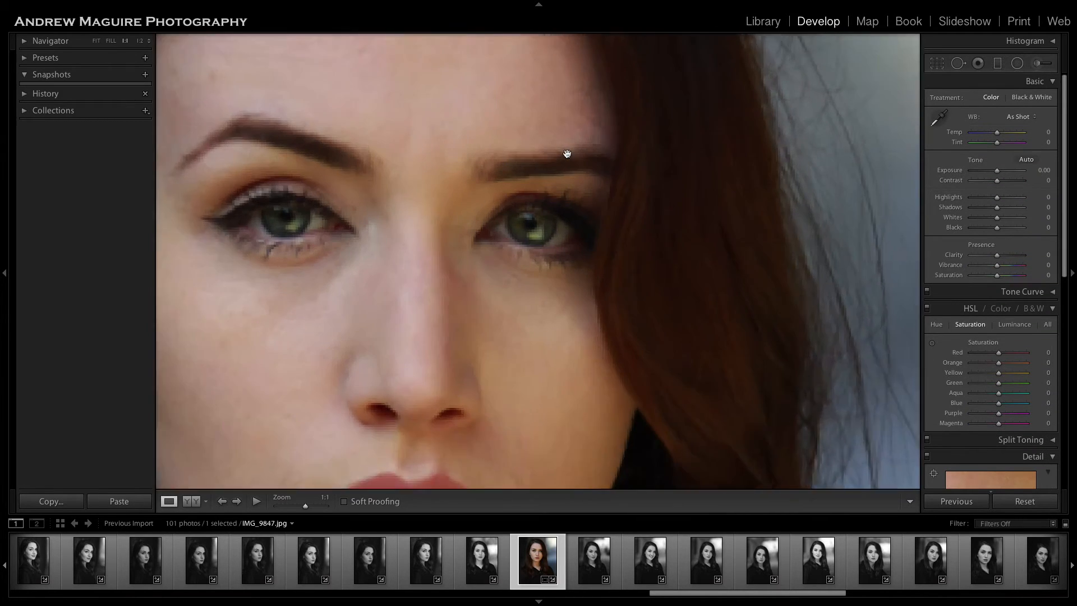
scroll(567, 154, up, 10)
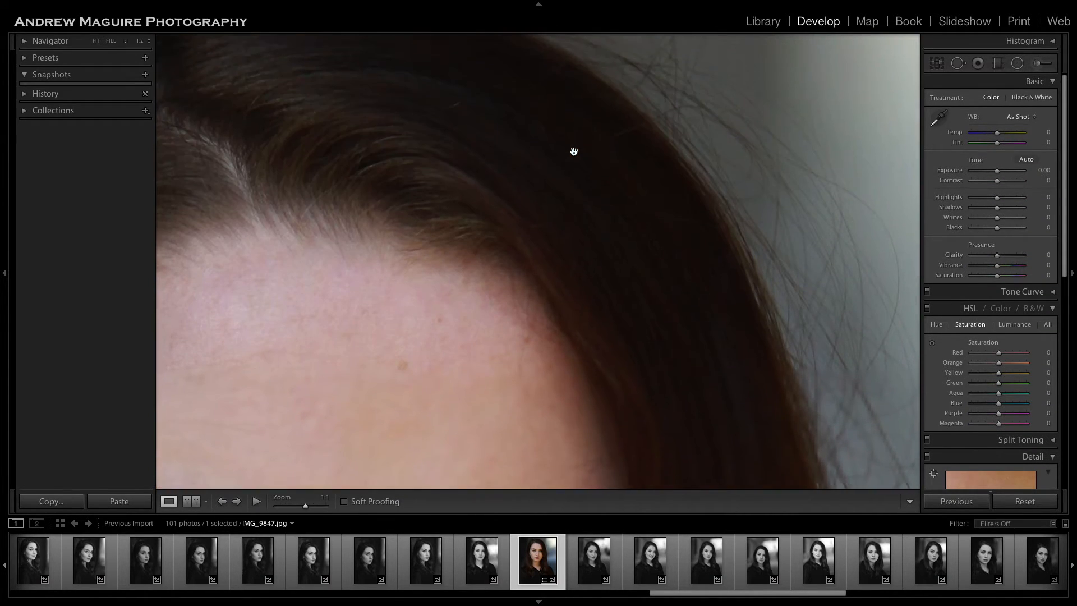
scroll(573, 151, down, 3)
click(1037, 63)
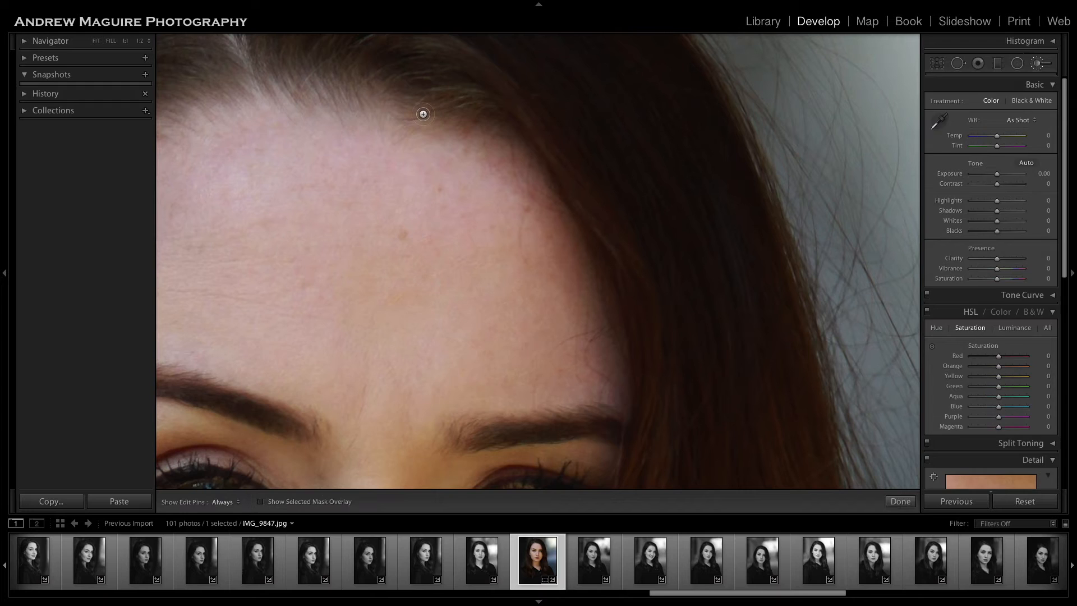
mouse_move(411, 124)
mouse_down()
mouse_move(481, 144)
mouse_move(533, 196)
mouse_move(579, 272)
mouse_move(621, 385)
mouse_up()
click(901, 500)
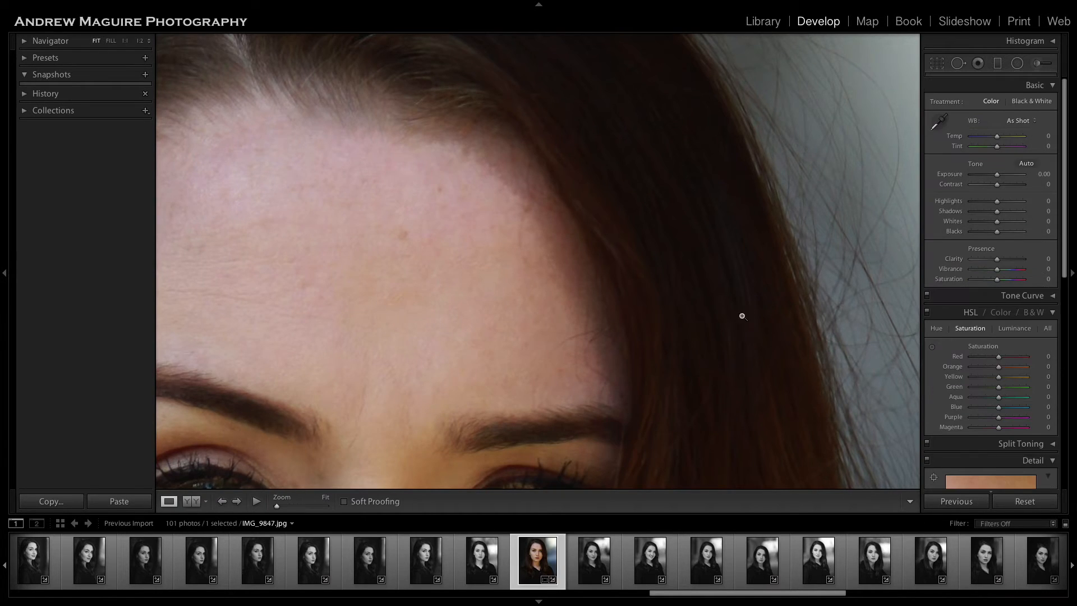
Set the hairline burn to Exposure -0.13, Highlights 1 and Shadows -19, and finish the adjustment.
click(732, 335)
click(1037, 64)
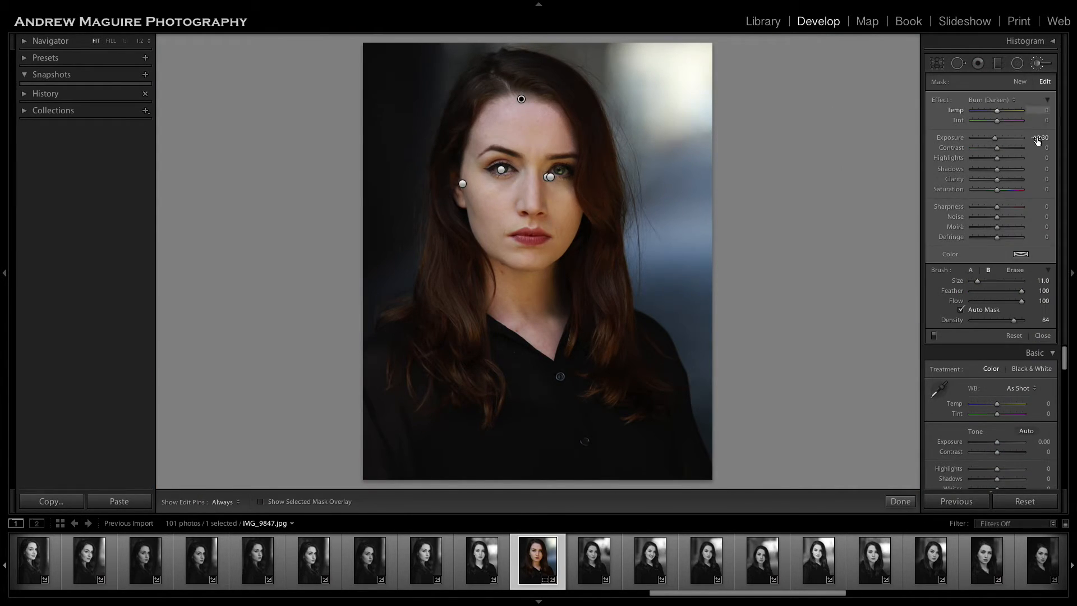
click(997, 143)
drag(997, 142, 997, 143)
mouse_move(996, 159)
mouse_down()
mouse_move(981, 159)
mouse_move(1007, 161)
mouse_move(984, 171)
mouse_move(1028, 171)
mouse_move(993, 175)
mouse_up()
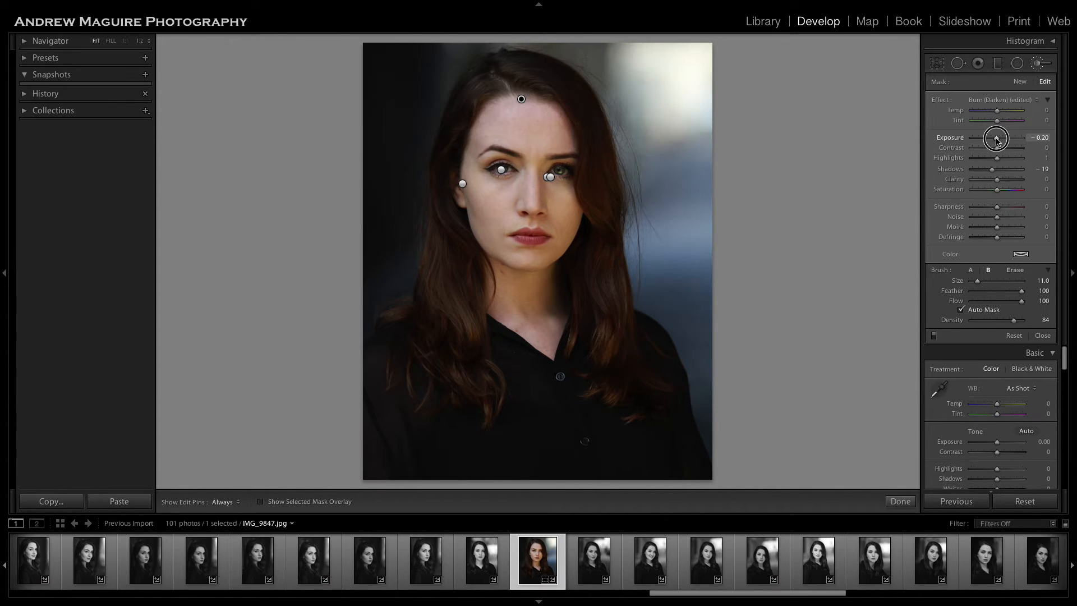
drag(996, 139, 997, 139)
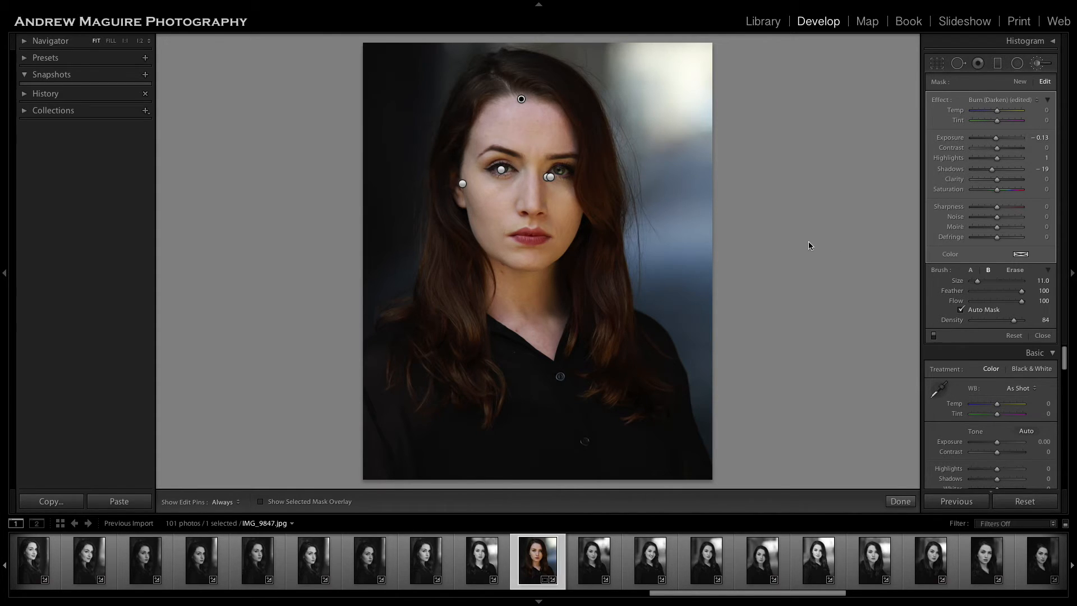
click(899, 501)
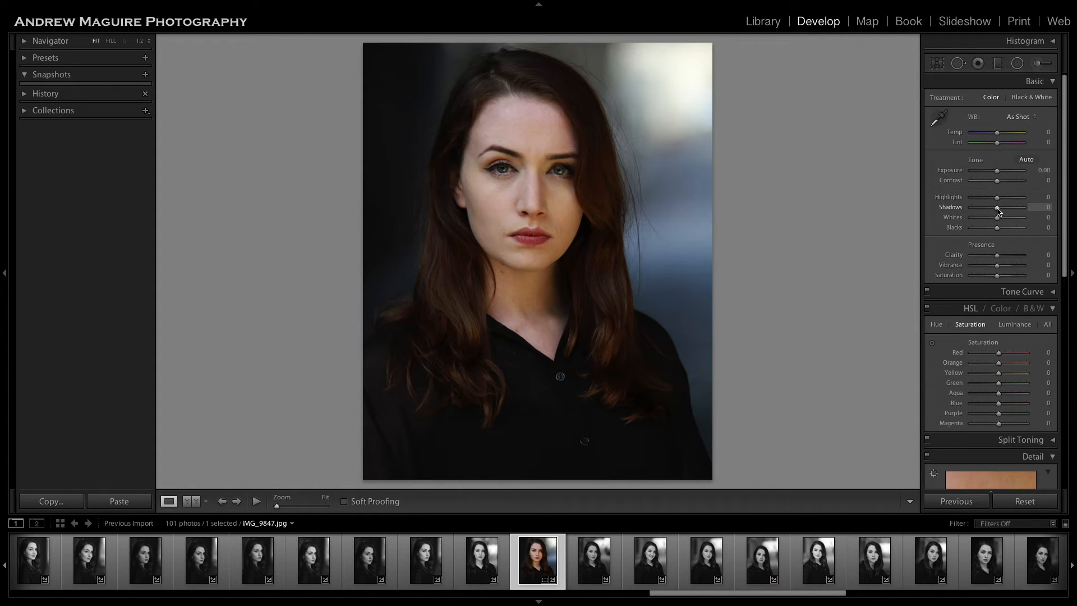
Try extreme global Shadows and Highlights values, and settle on Highlights +9 and Shadows +4.
drag(997, 209, 1021, 208)
drag(999, 200, 944, 202)
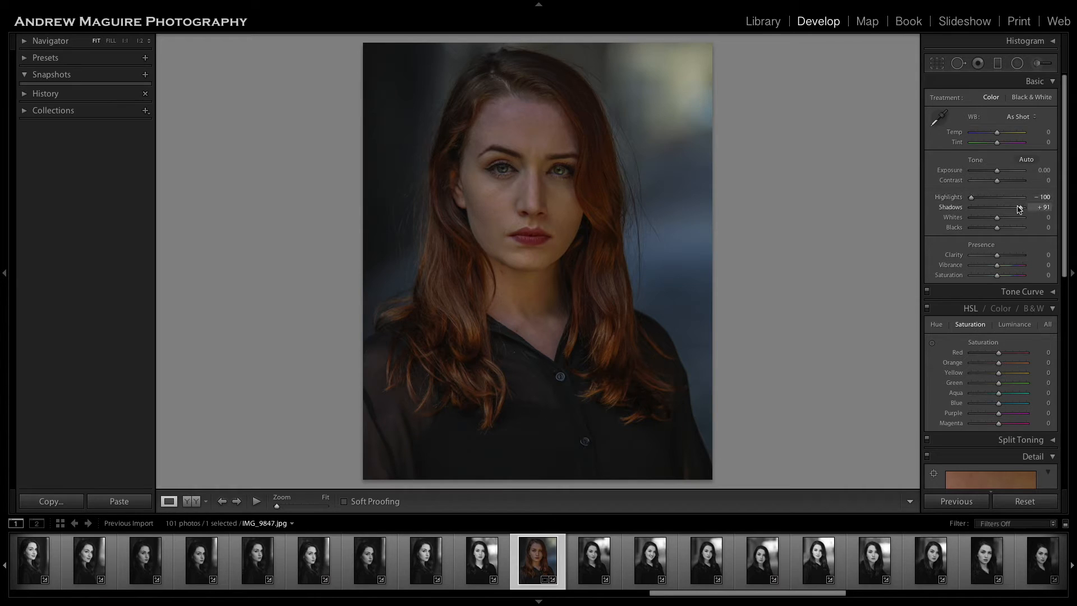
drag(1022, 211, 1002, 198)
scroll(1002, 200, down, 1)
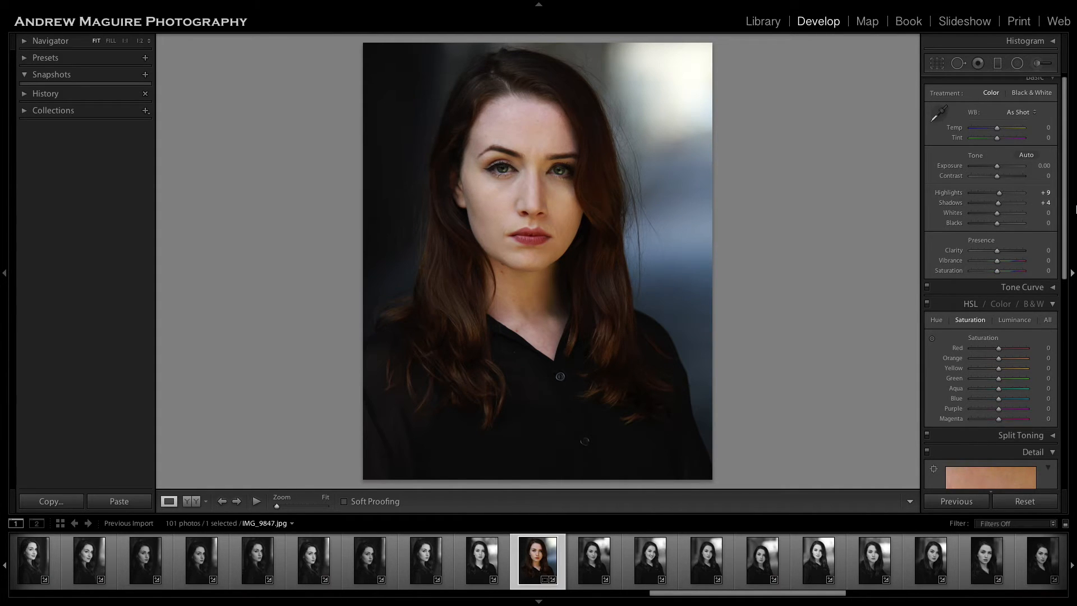
Compare the portrait before and after all the edits.
mouse_move(1073, 207)
key(backslash)
key(backslash)
key(backslash)
key(backslash)
Set the global Contrast to +9, Whites to +7 and Blacks to -6.
drag(999, 179, 1002, 181)
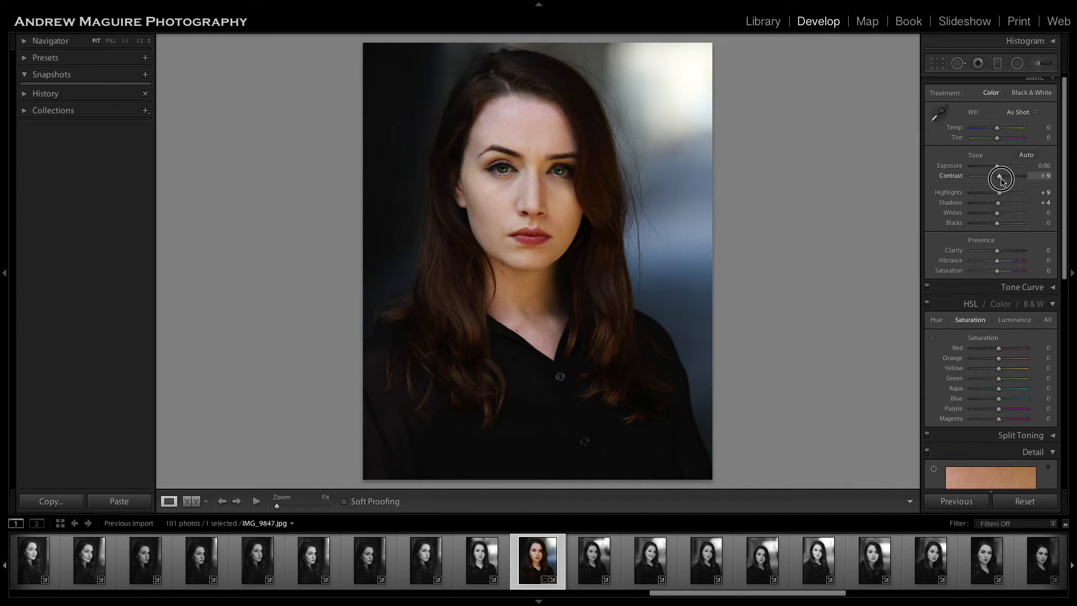
mouse_move(998, 215)
mouse_down()
mouse_move(999, 227)
mouse_move(979, 230)
mouse_move(999, 230)
mouse_up()
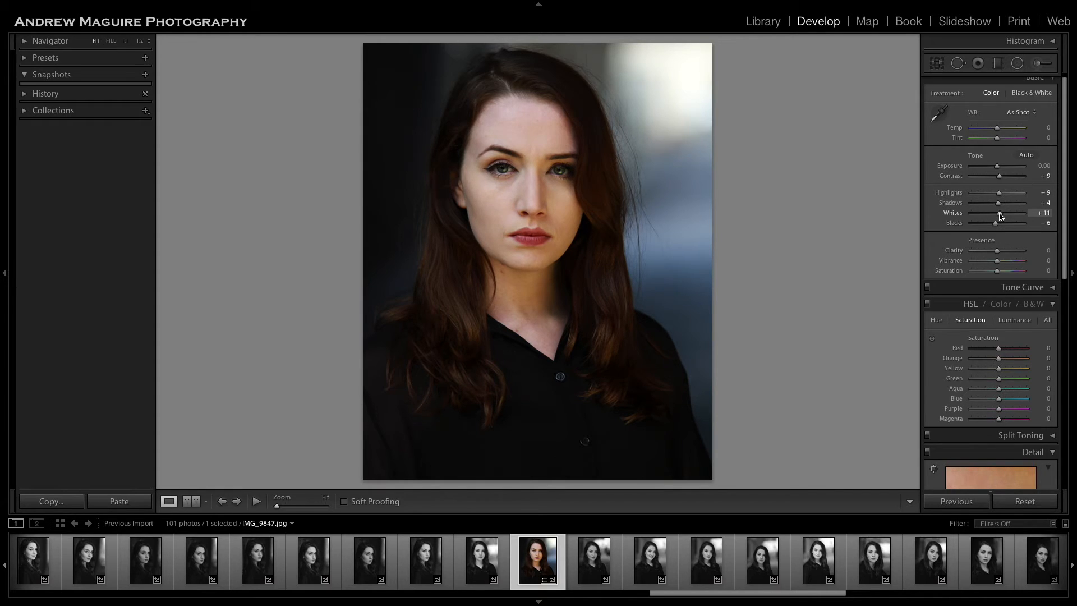
drag(1002, 216, 1000, 216)
Try Vibrance +51 with Saturation -27, and moderate both for a subtler color change.
mouse_move(998, 265)
mouse_down()
mouse_move(1016, 266)
mouse_move(991, 276)
mouse_up()
click(1041, 63)
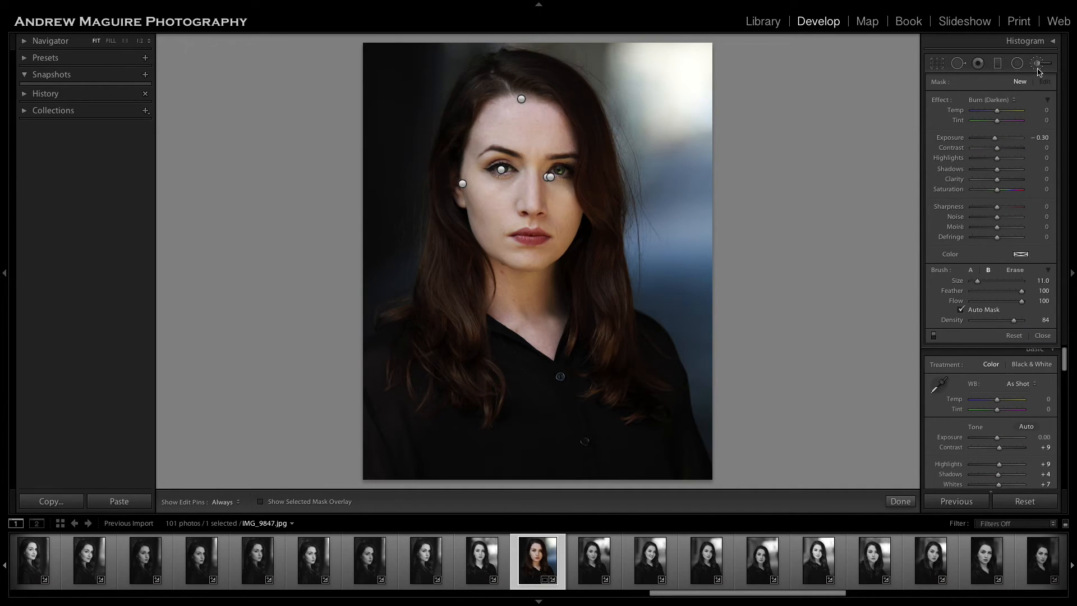
click(1039, 66)
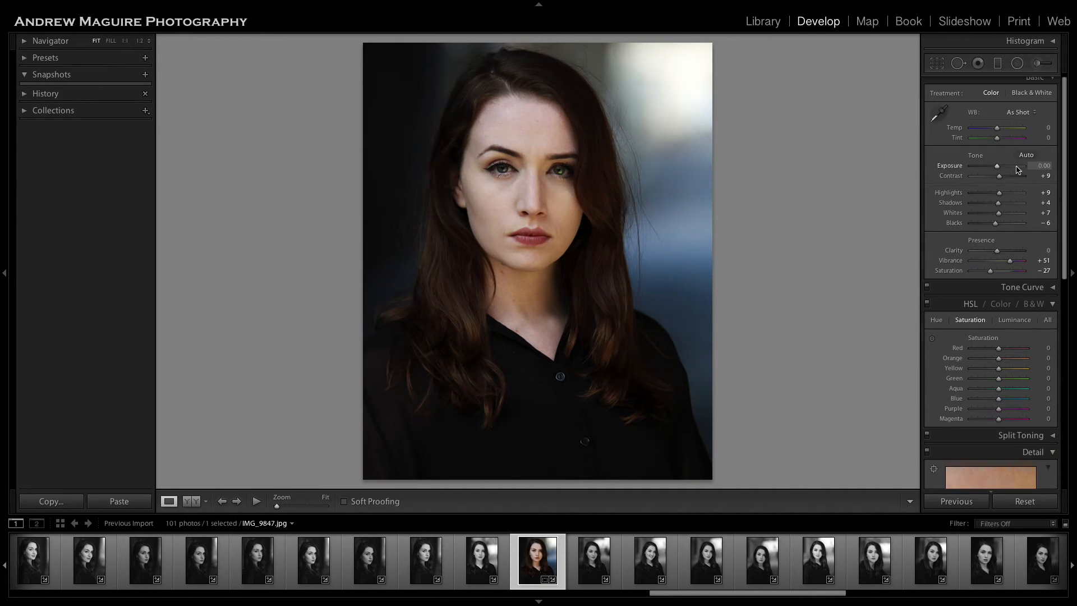
drag(1010, 264, 995, 272)
Paint a Dodge (Lighten) adjustment with Exposure 0.25 and brush size 7 over the hair with the mask overlay shown.
click(1038, 63)
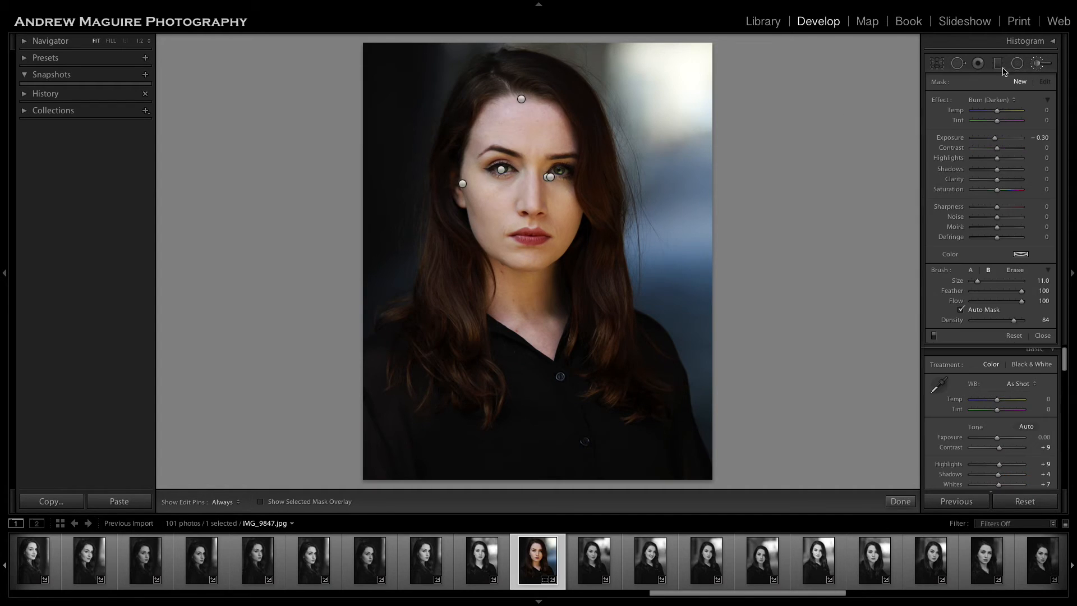
click(1006, 100)
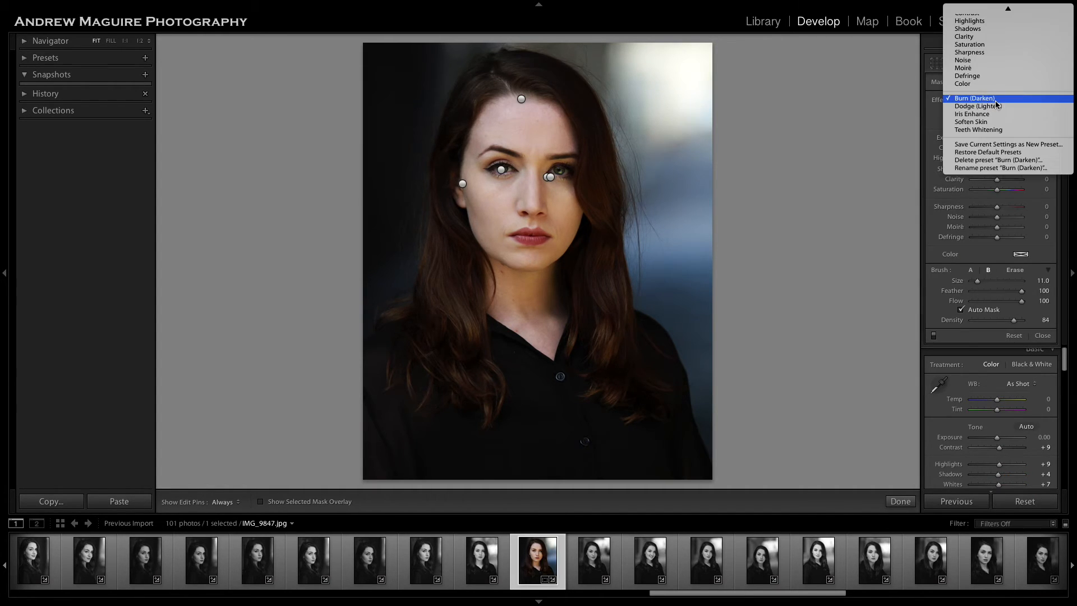
click(996, 108)
scroll(568, 94, down, 4)
click(297, 503)
mouse_move(505, 75)
mouse_down()
mouse_move(559, 84)
mouse_move(522, 74)
mouse_move(564, 90)
mouse_move(591, 135)
mouse_move(599, 242)
mouse_move(581, 276)
mouse_move(588, 266)
mouse_move(581, 350)
mouse_move(590, 323)
mouse_move(604, 330)
mouse_move(632, 410)
mouse_move(601, 261)
mouse_move(614, 308)
mouse_move(611, 292)
mouse_move(595, 332)
mouse_move(579, 339)
mouse_move(603, 197)
mouse_move(607, 226)
mouse_move(591, 117)
mouse_move(524, 76)
mouse_move(477, 87)
mouse_move(465, 106)
mouse_move(478, 88)
mouse_move(482, 96)
mouse_move(446, 155)
mouse_move(462, 117)
mouse_move(440, 192)
mouse_up()
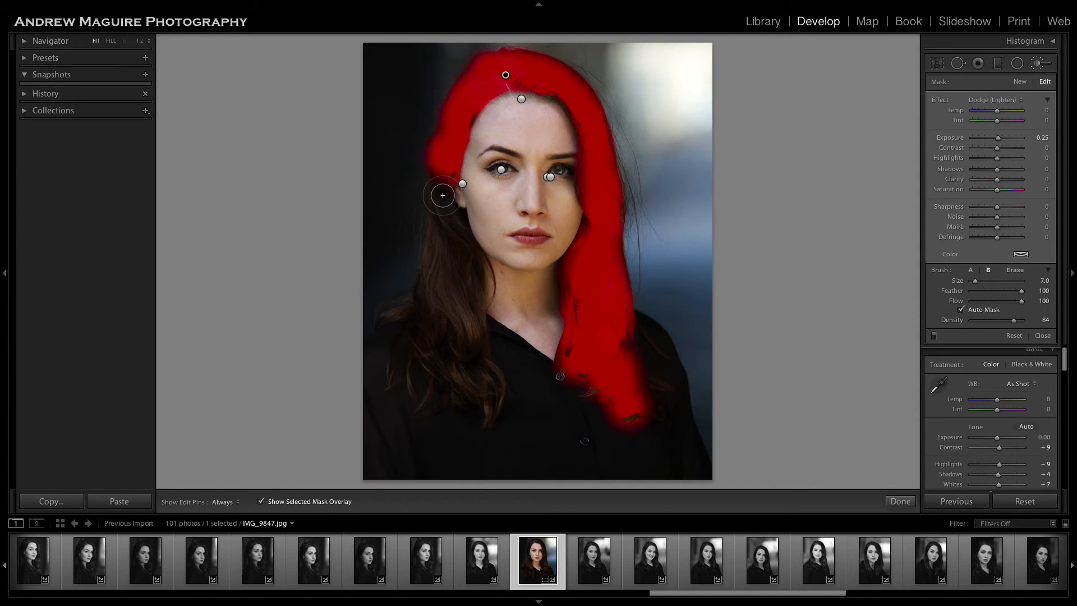
mouse_move(453, 228)
mouse_down()
mouse_move(436, 289)
mouse_move(449, 256)
mouse_move(467, 357)
mouse_move(464, 267)
mouse_move(473, 272)
mouse_move(458, 356)
mouse_move(479, 402)
mouse_move(421, 309)
mouse_up()
Fill the remaining gaps in the hair's dodge mask from the crown down the right side, and hide the mask overlay.
key(h)
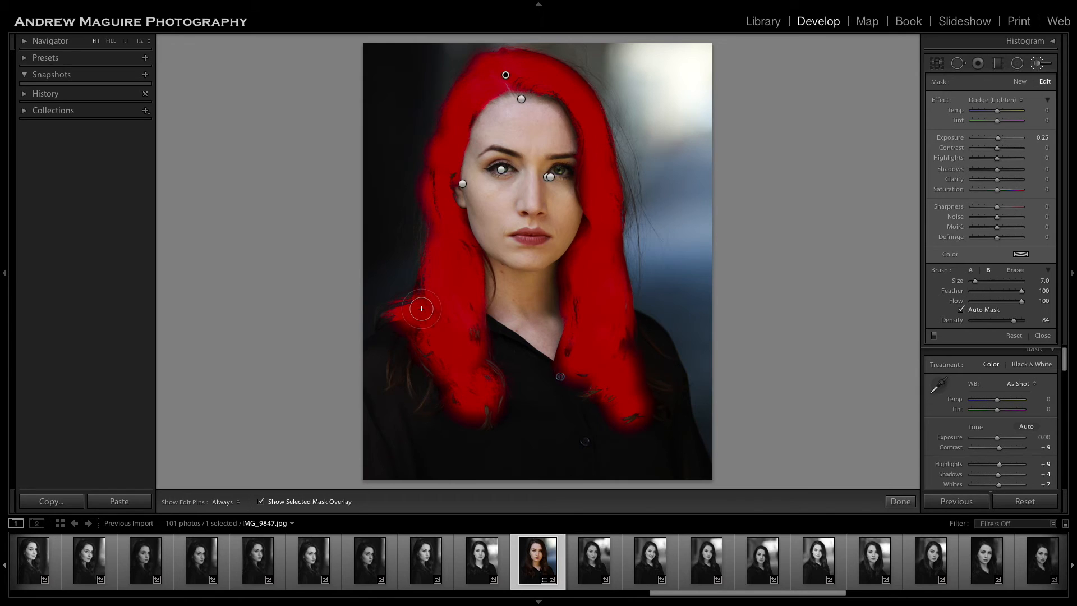
key(h)
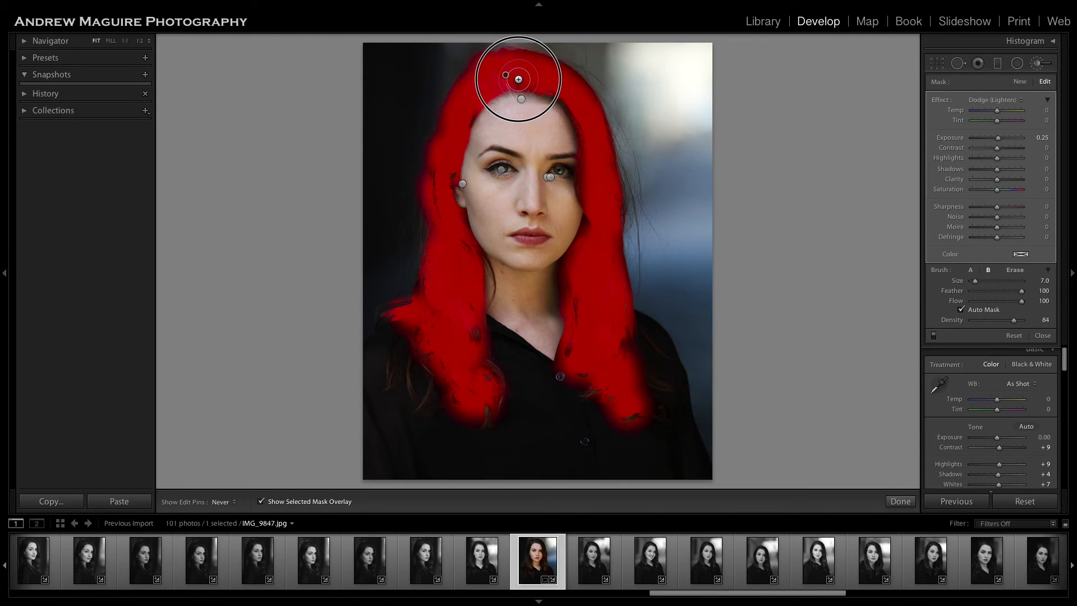
mouse_move(531, 81)
mouse_down()
mouse_move(573, 102)
mouse_move(587, 130)
mouse_move(564, 95)
mouse_move(593, 122)
mouse_move(615, 202)
mouse_move(609, 315)
mouse_move(577, 339)
mouse_move(621, 342)
mouse_move(591, 389)
mouse_up()
key(h)
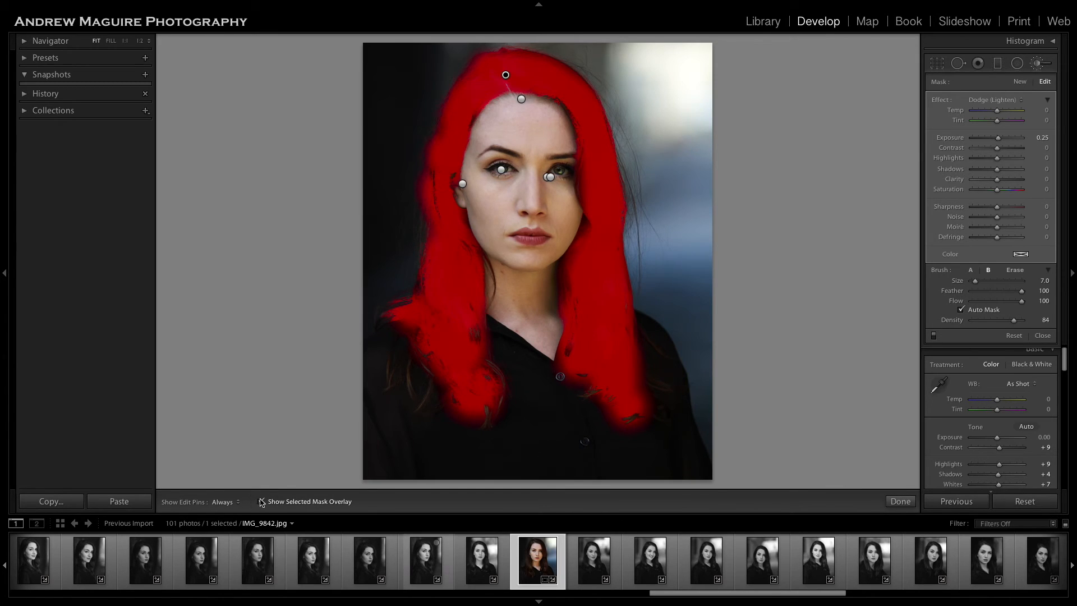
click(298, 503)
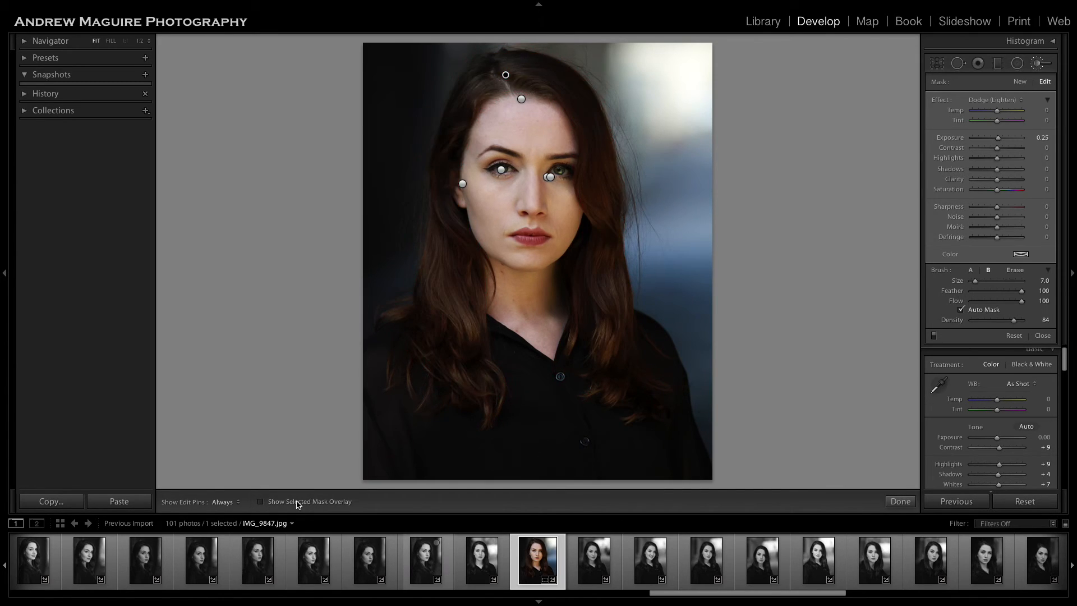
Check the coverage of the hair's dodge mask by toggling its overlay, leaving the overlay hidden.
click(297, 503)
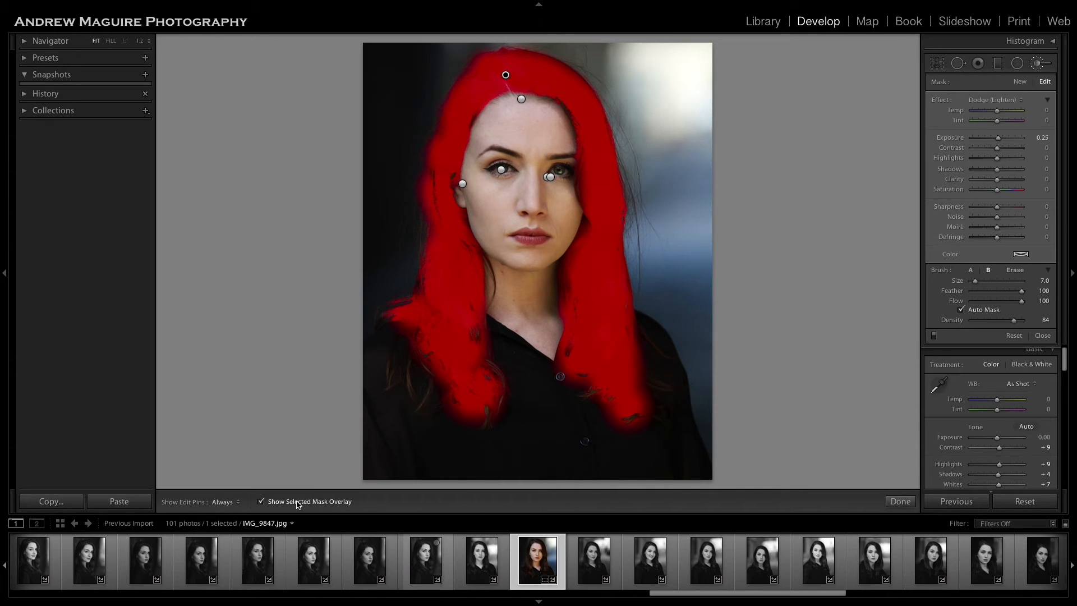
click(297, 503)
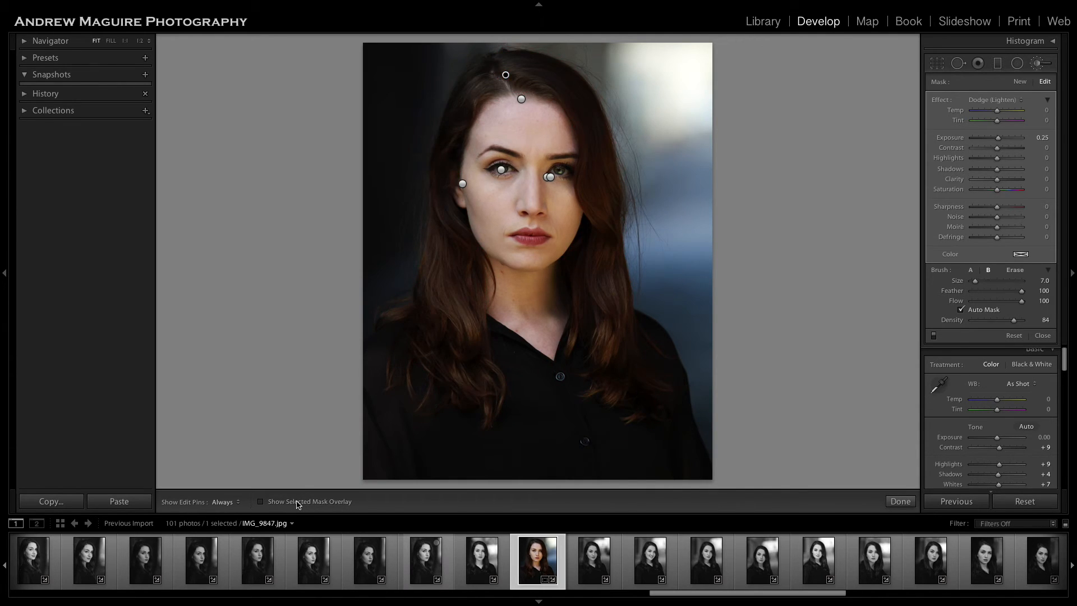
click(297, 503)
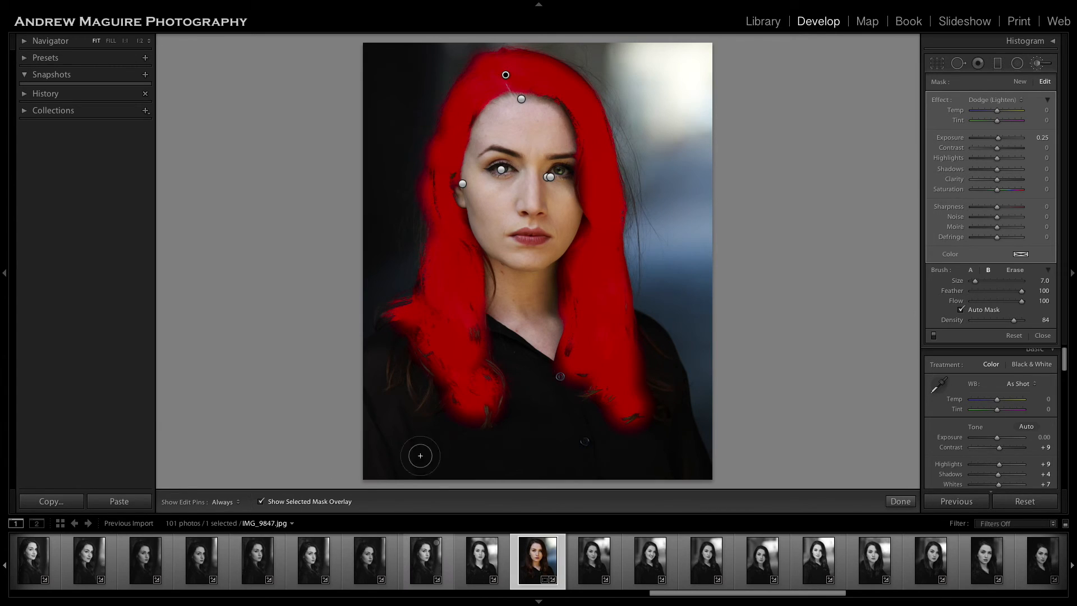
click(317, 503)
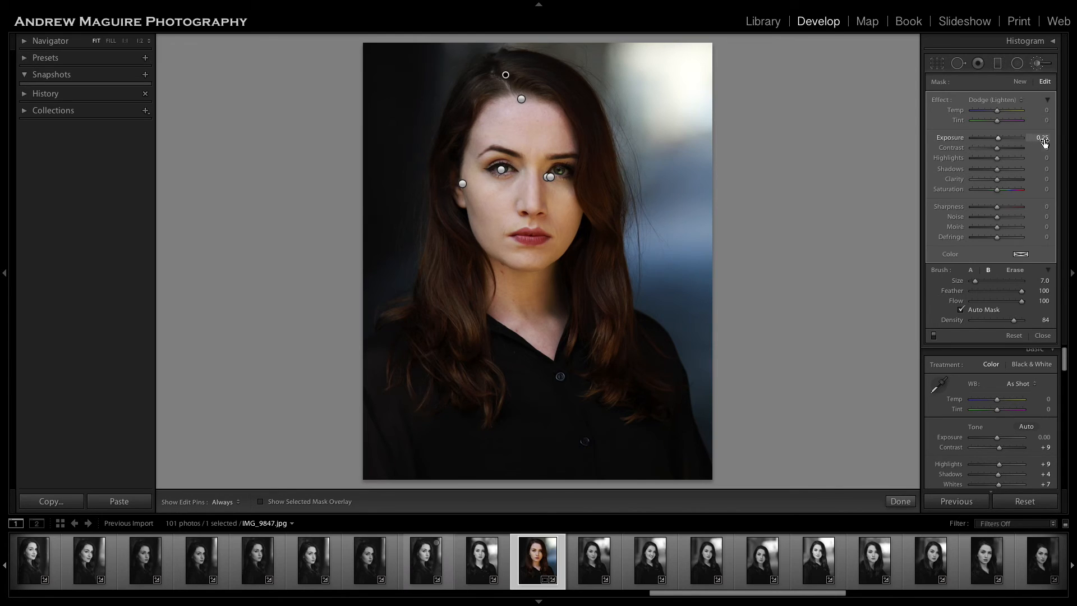
Set the hair adjustment's Exposure to 0.38 and Saturation to 43.
click(999, 140)
drag(999, 141, 998, 140)
mouse_move(998, 192)
mouse_down()
mouse_move(1037, 190)
mouse_move(967, 192)
mouse_move(1054, 195)
mouse_move(1009, 198)
mouse_up()
drag(1009, 193, 1008, 194)
Set the hair adjustment's Clarity to -32, Shadows to 32 and Highlights to -37, fine-tune its Exposure, and finish brushing.
click(999, 182)
drag(998, 183, 1041, 188)
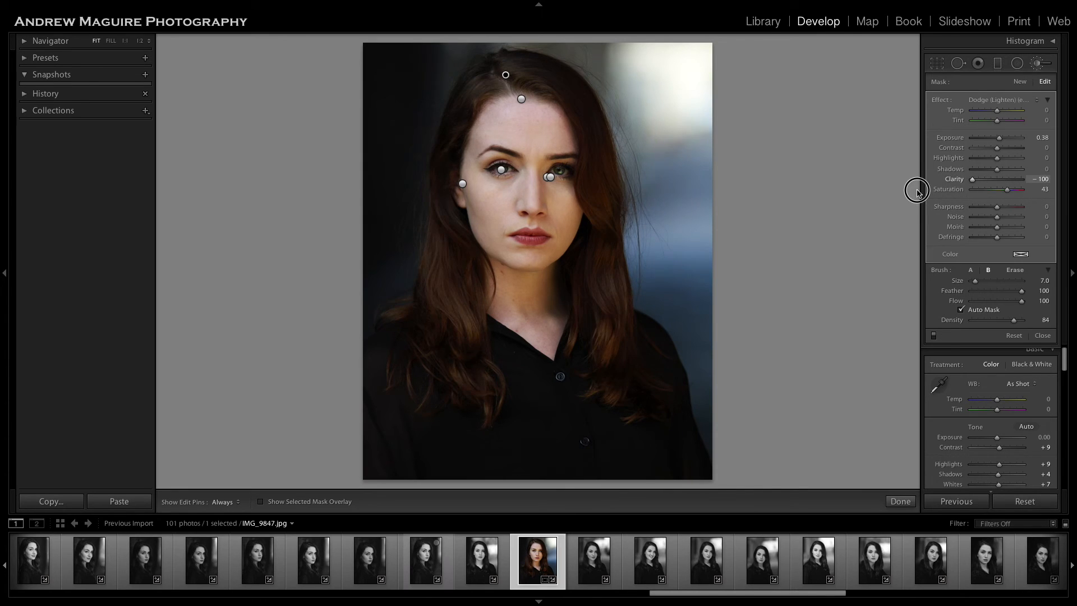
mouse_move(991, 180)
mouse_down()
mouse_move(1022, 179)
mouse_move(961, 182)
mouse_move(990, 190)
mouse_up()
drag(997, 169, 989, 162)
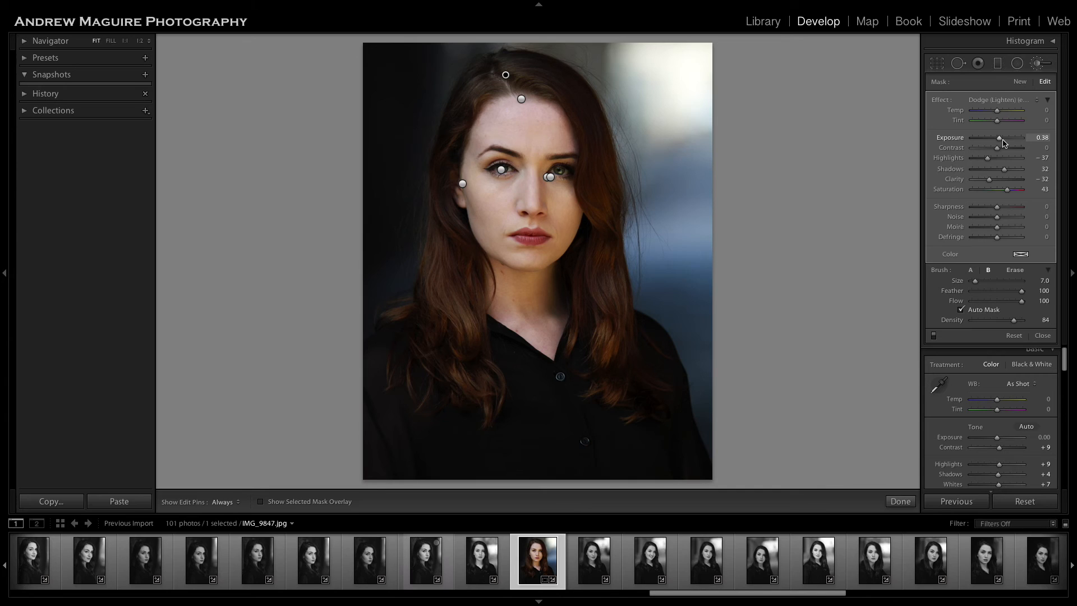
drag(999, 139, 1000, 140)
click(900, 501)
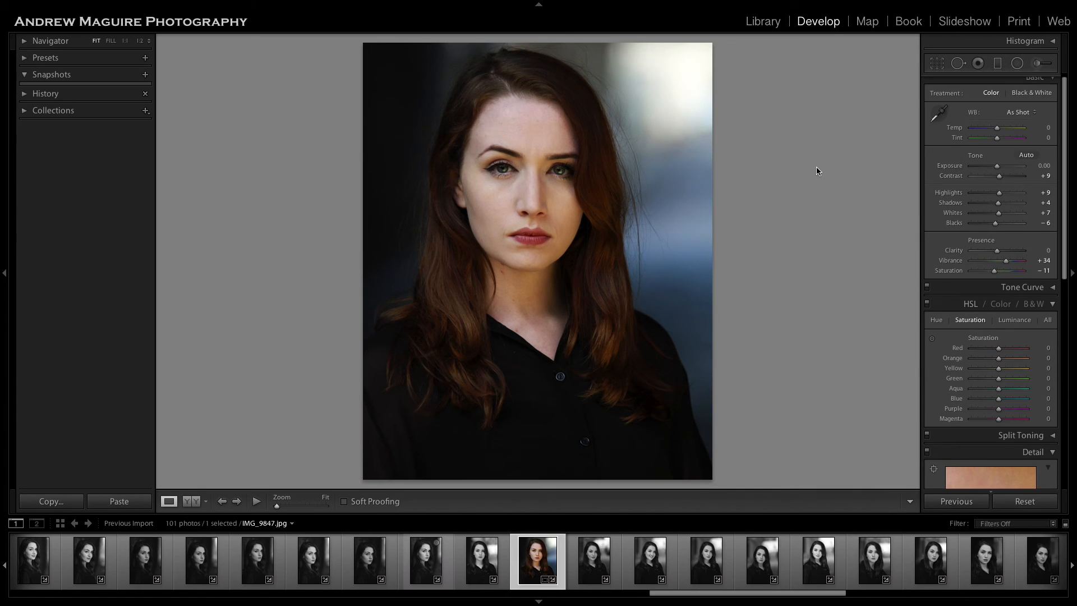
Compare the before and after versions of the portrait IMG_9847.jpg several times, reselecting the photo if it is deselected.
key(ctrl+d)
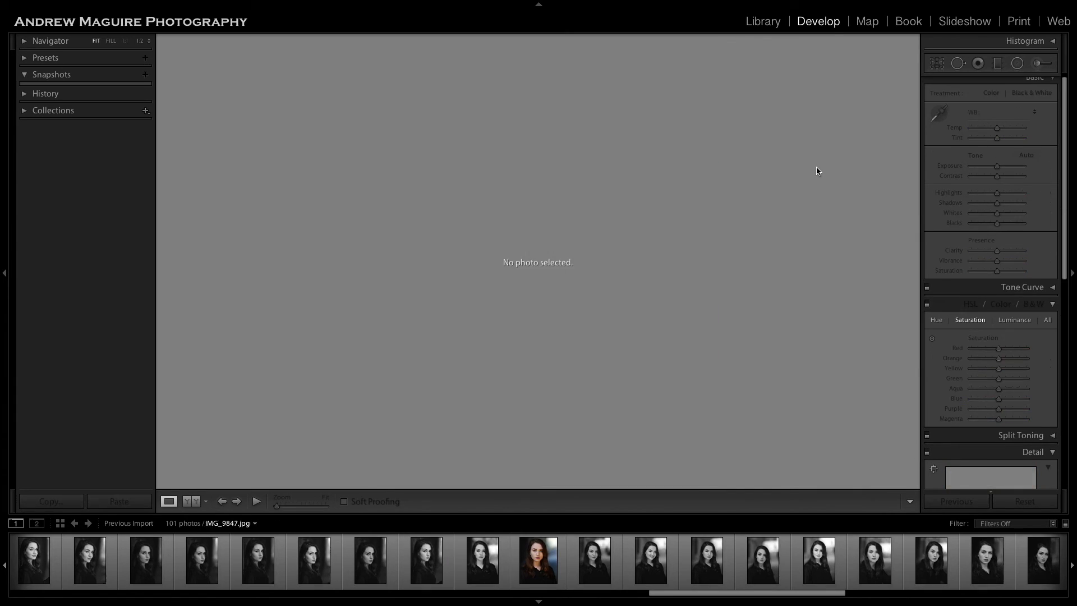
click(551, 557)
key(backslash)
key(backslash)
key(backslash)
key(backslash)
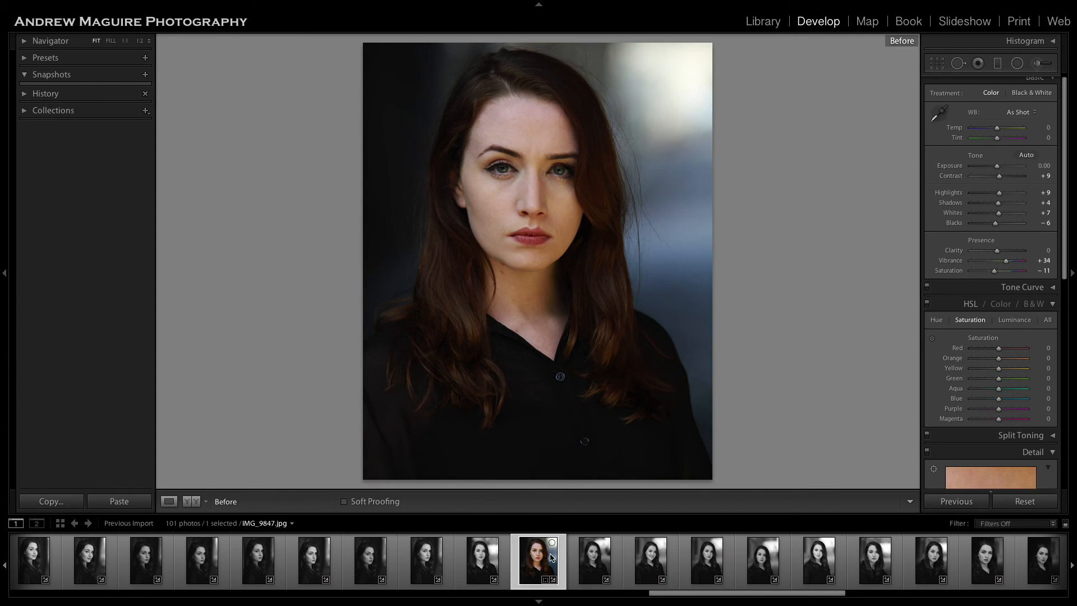
key(backslash)
key(backslash)
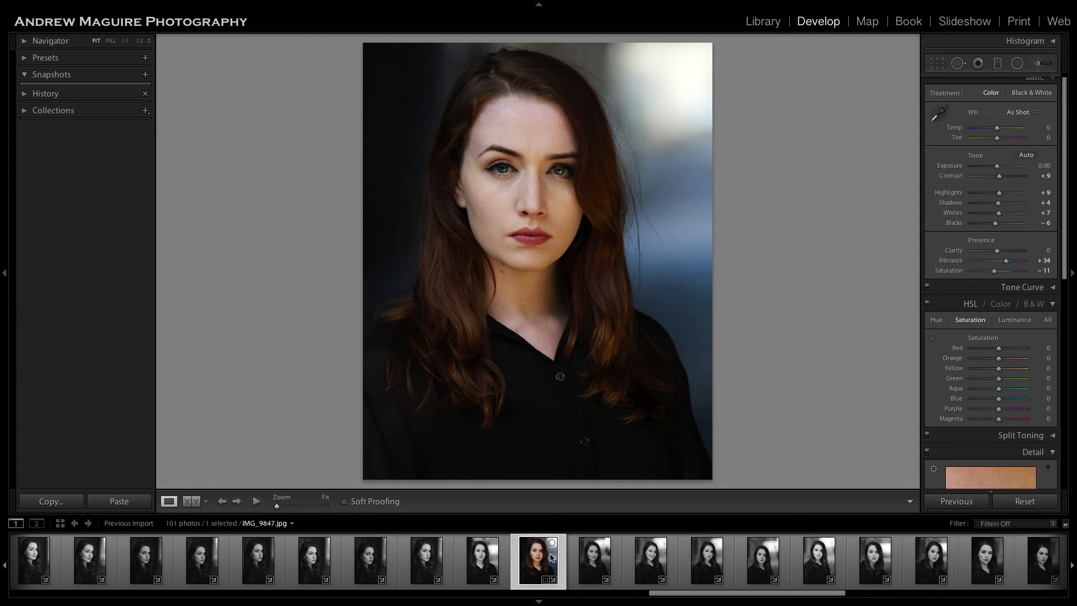
key(backslash)
key(backslash)
Set the manual Lens Vignetting Amount to -69 and preview the portrait full screen.
scroll(1022, 331, down, 5)
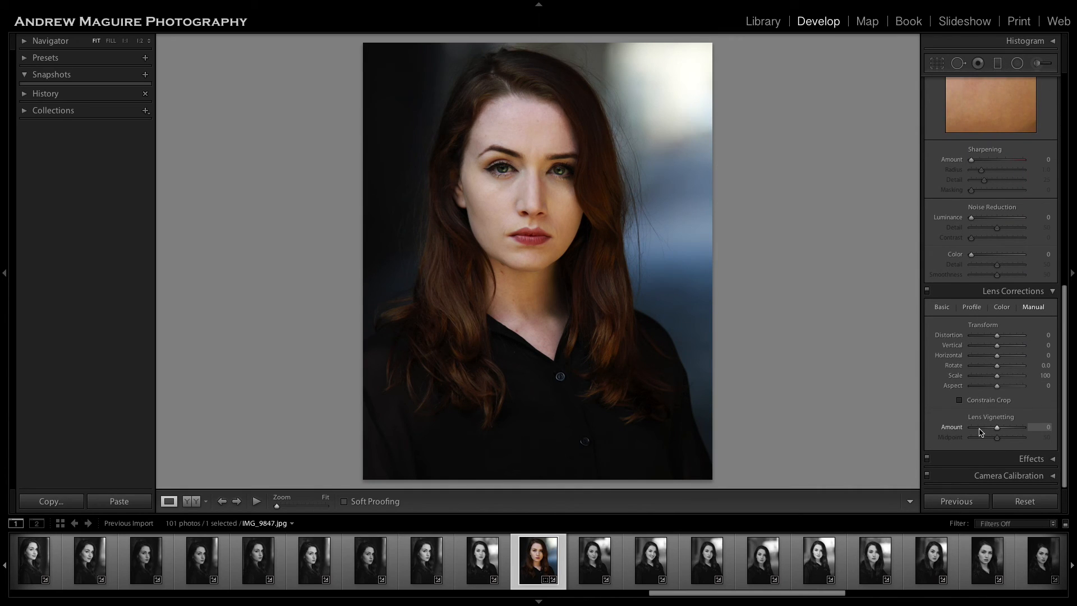
click(979, 427)
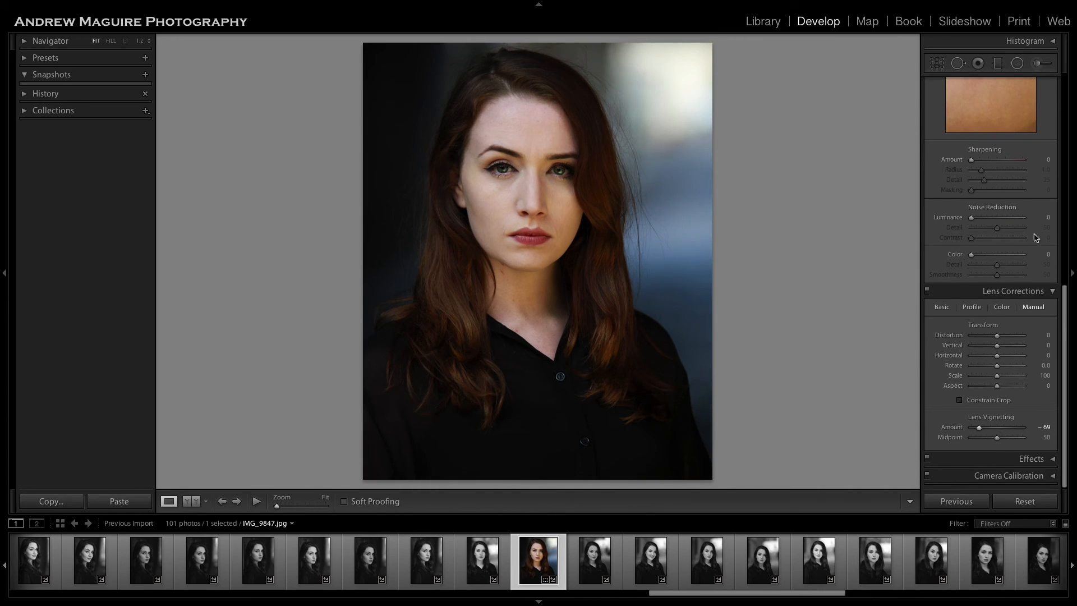
scroll(1010, 275, up, 10)
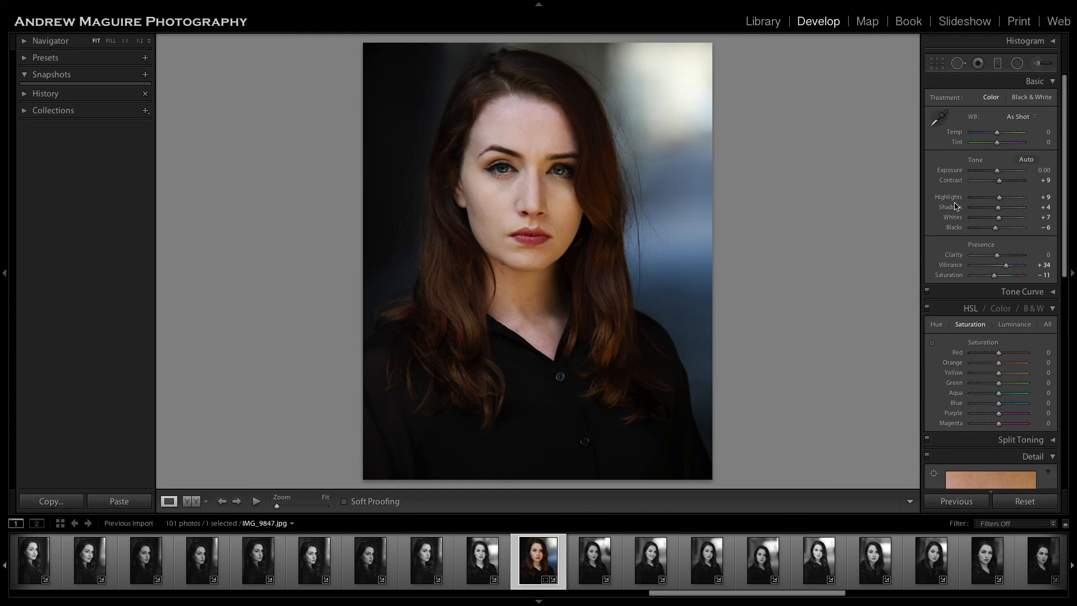
key(f)
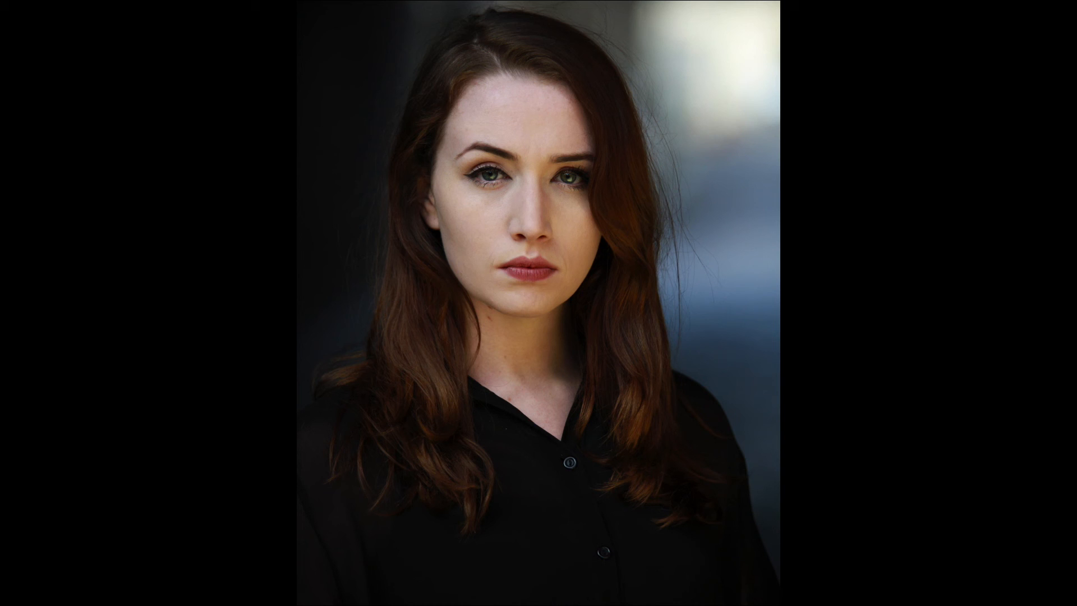
key(f)
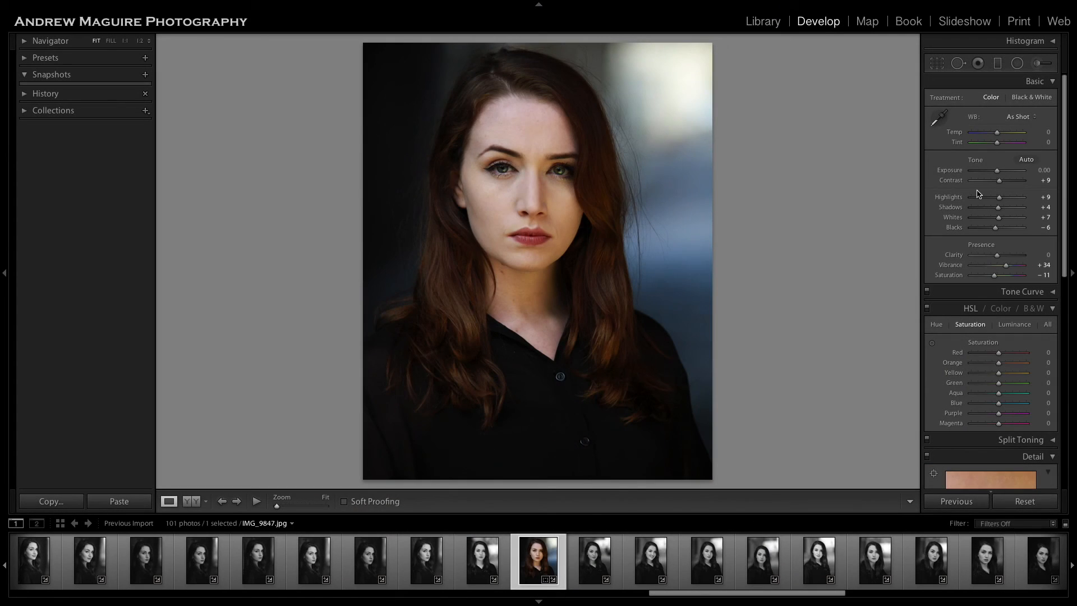
Paint a new Soften Skin adjustment with Clarity -100 and Sharpness 25 over the smile line on the right side of the mouth at 1:1.
click(1039, 64)
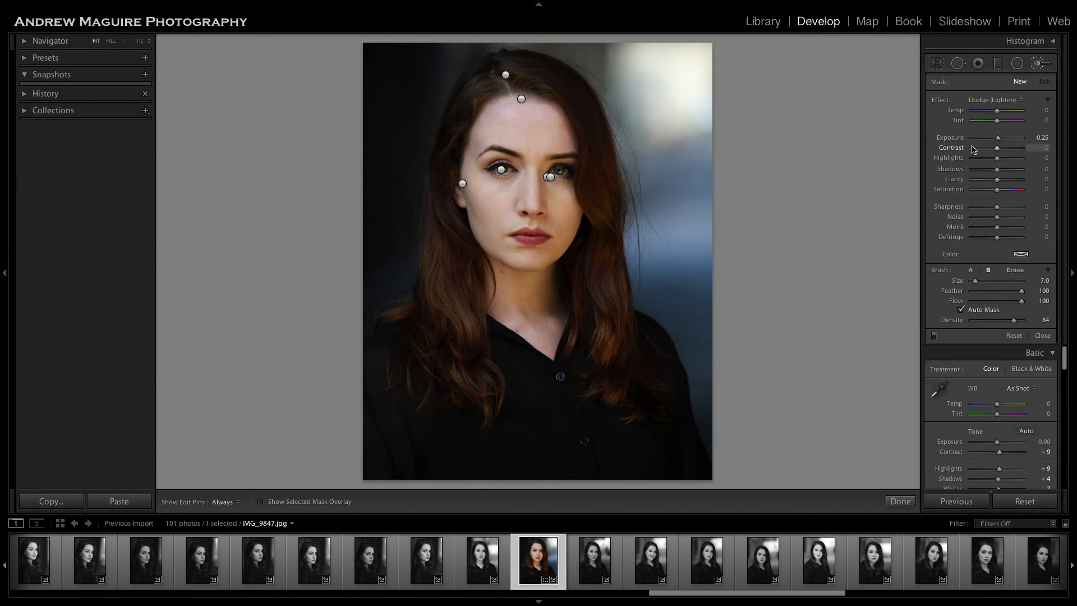
click(998, 100)
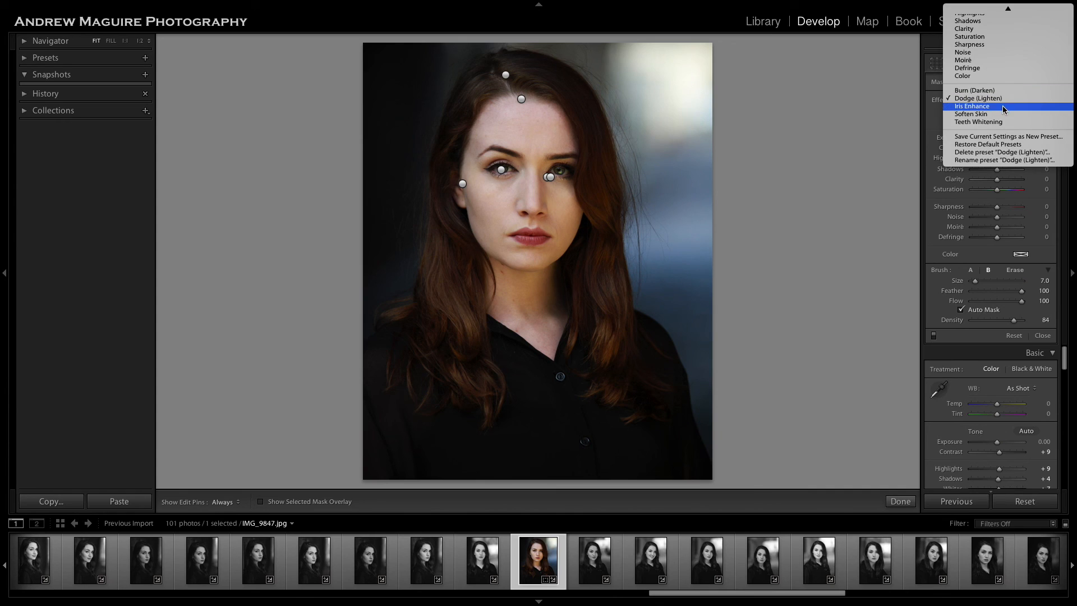
click(1001, 114)
scroll(542, 229, down, 5)
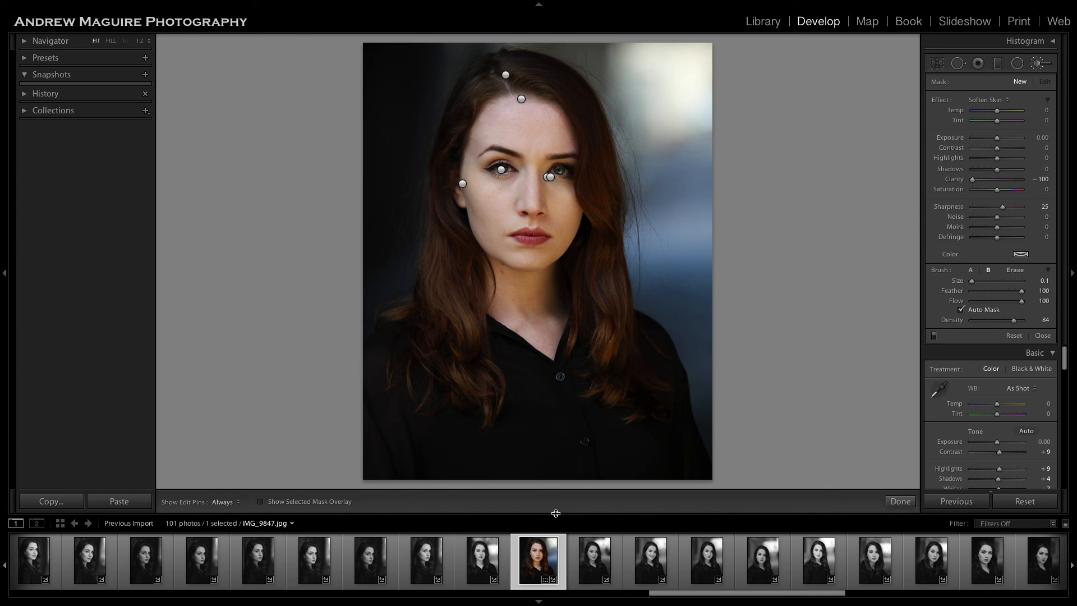
click(901, 501)
click(535, 237)
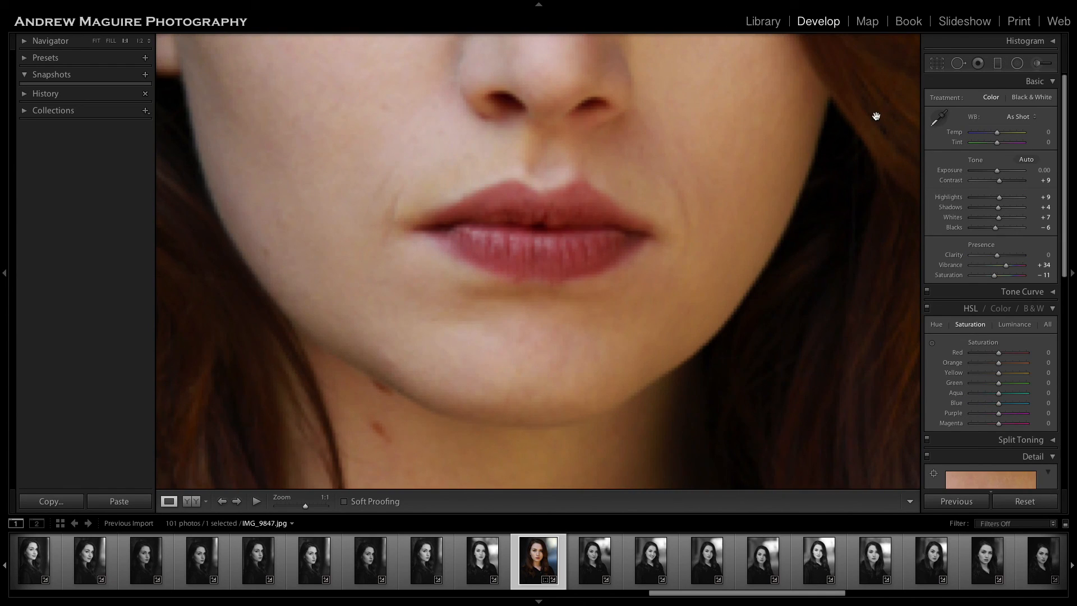
click(1036, 63)
scroll(646, 193, up, 3)
key(h)
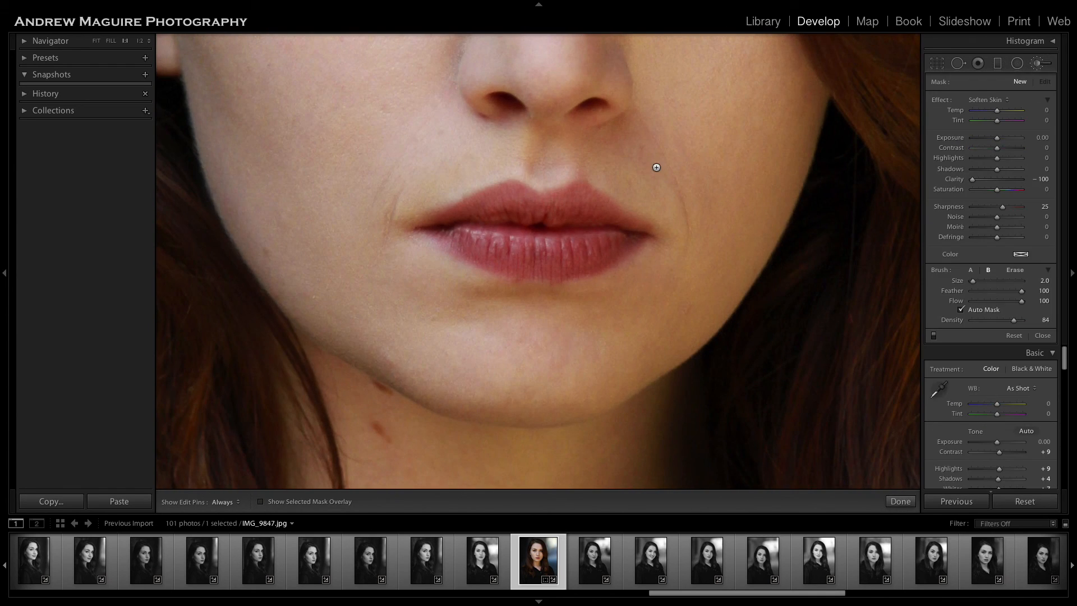
drag(640, 115, 687, 232)
key(h)
Extend the Soften Skin adjustment over the crease on the left side of the mouth, finish brushing, and return to the whole portrait.
key(h)
drag(402, 185, 380, 244)
key(h)
key(h)
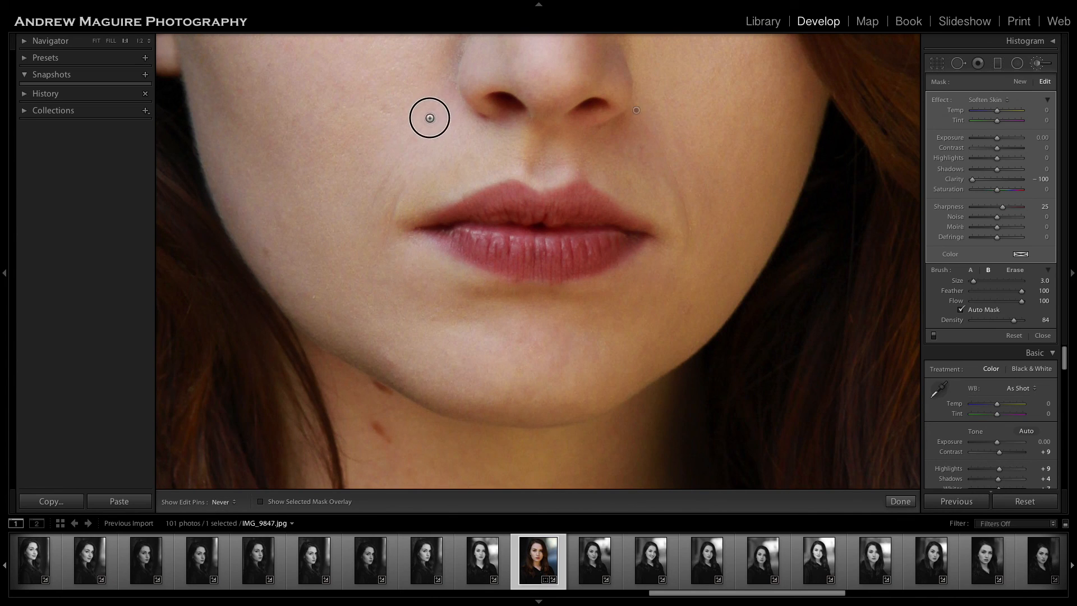
key(h)
click(900, 501)
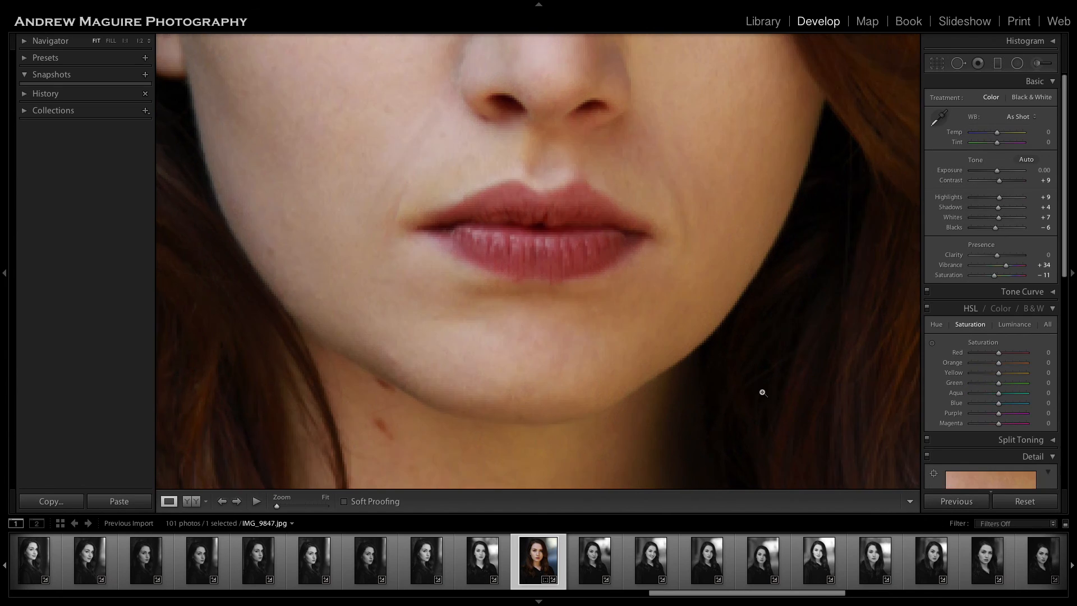
click(762, 392)
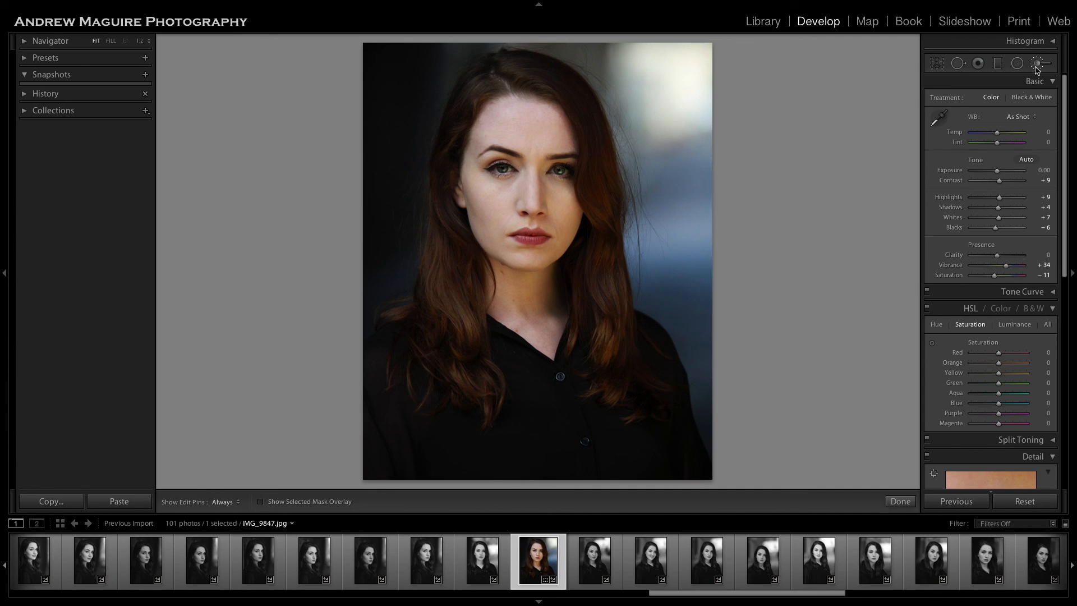
Check the portrait with the brush adjustment pins shown, close the brush, and preview the photo full screen.
click(1037, 63)
click(549, 215)
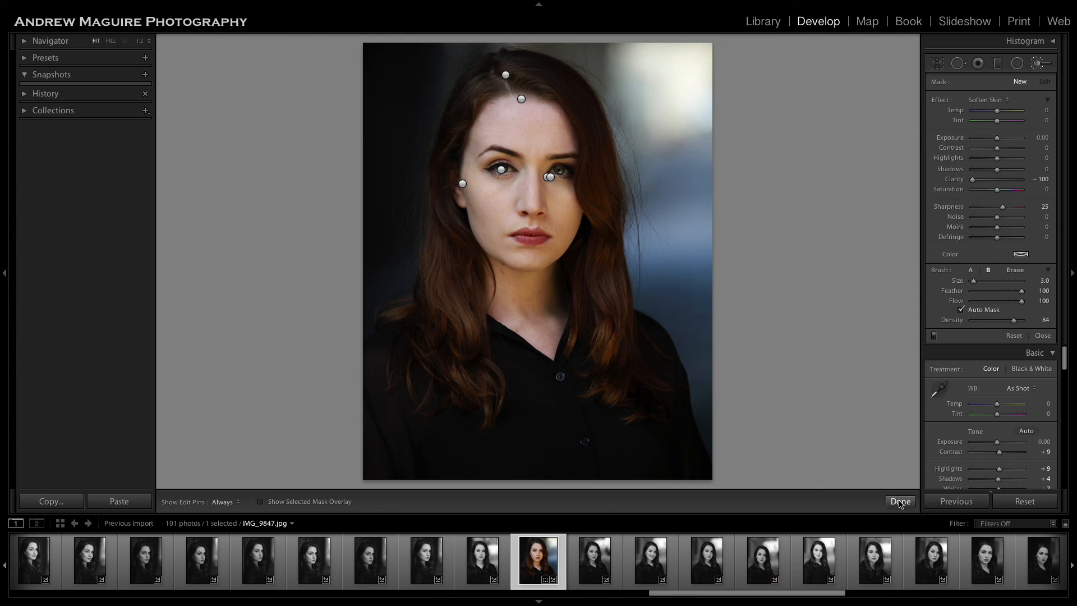
click(901, 501)
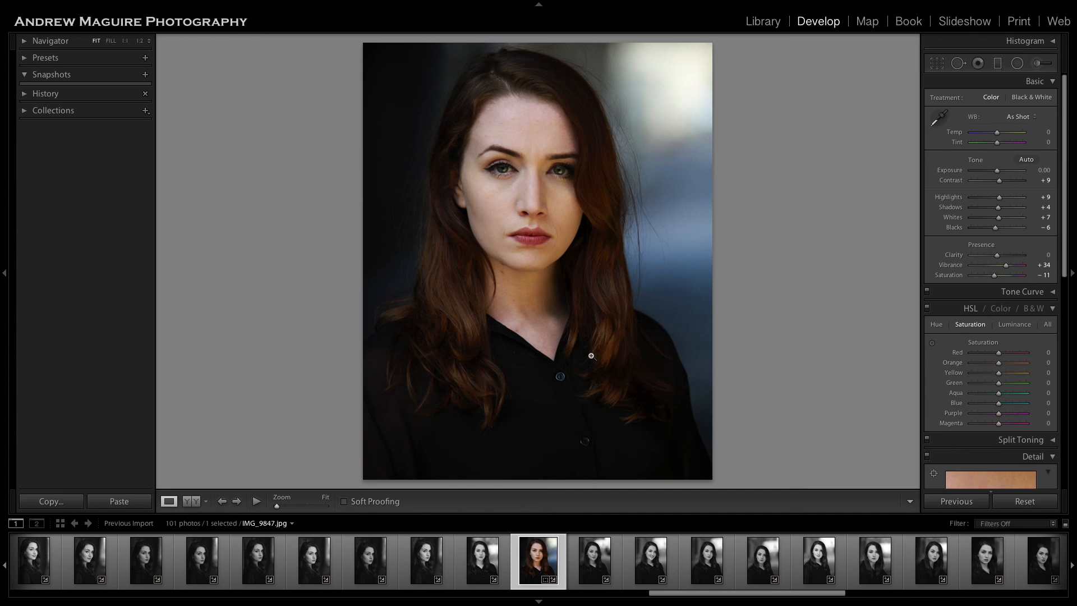
key(f)
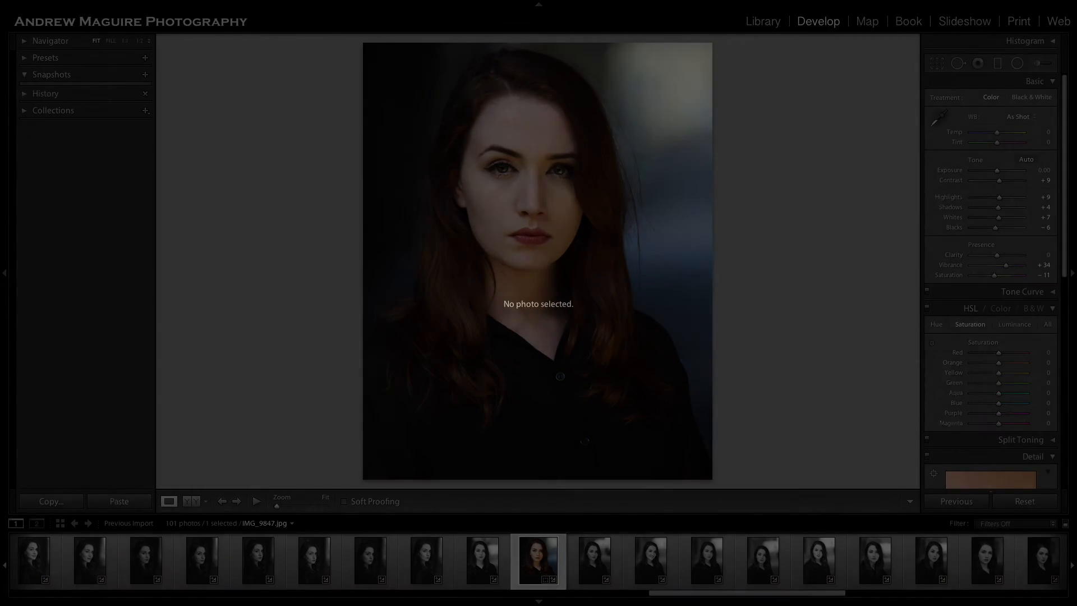